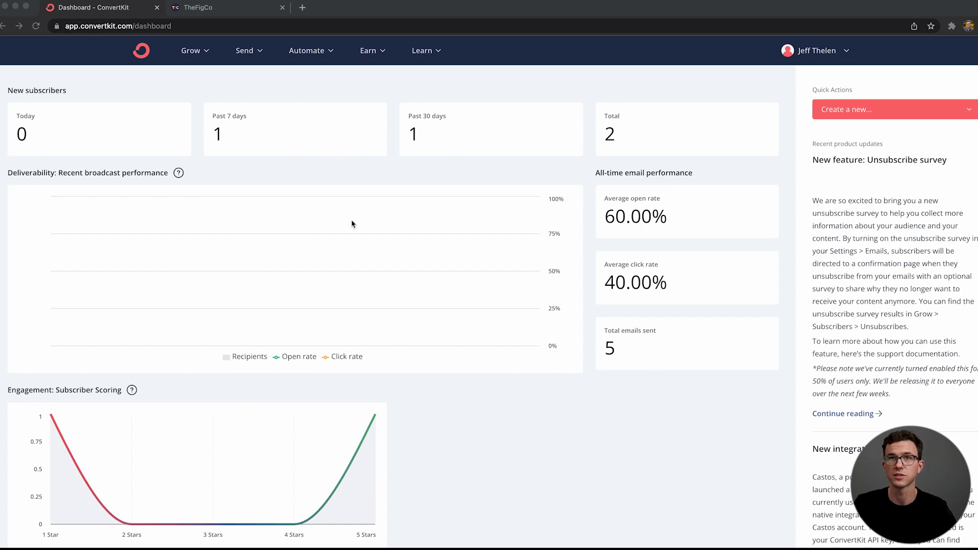
Step: Go to the account's broadcasts and create a new broadcast
scroll(415, 346, down, 5)
scroll(415, 347, up, 5)
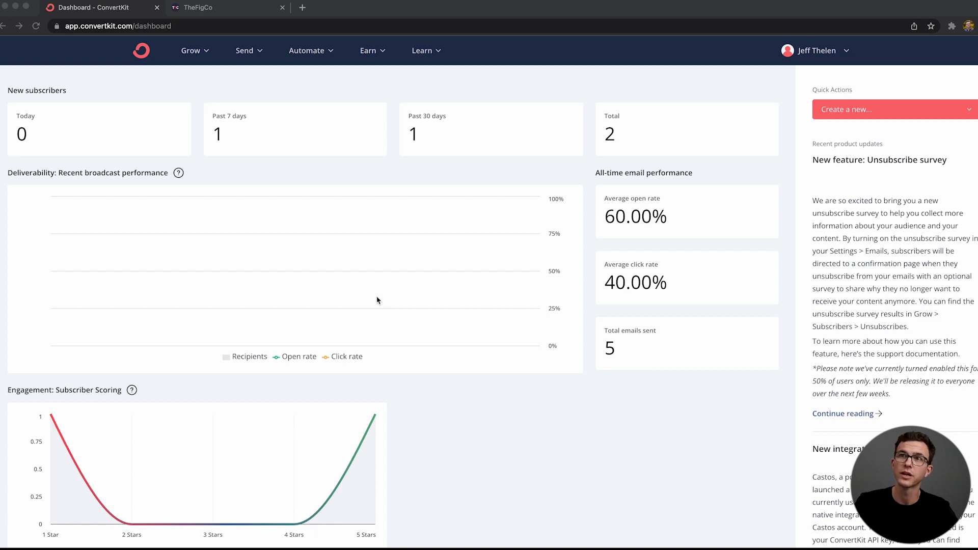
click(256, 53)
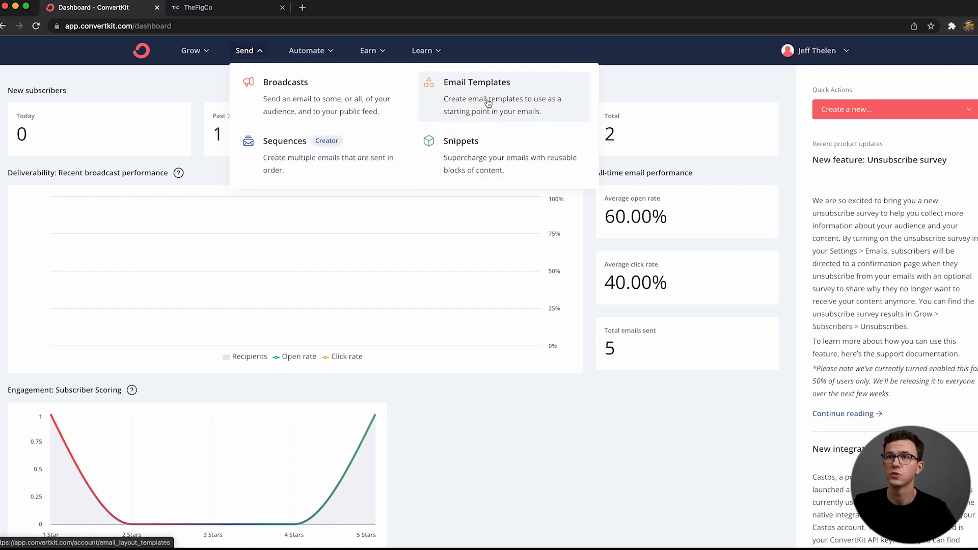
click(350, 105)
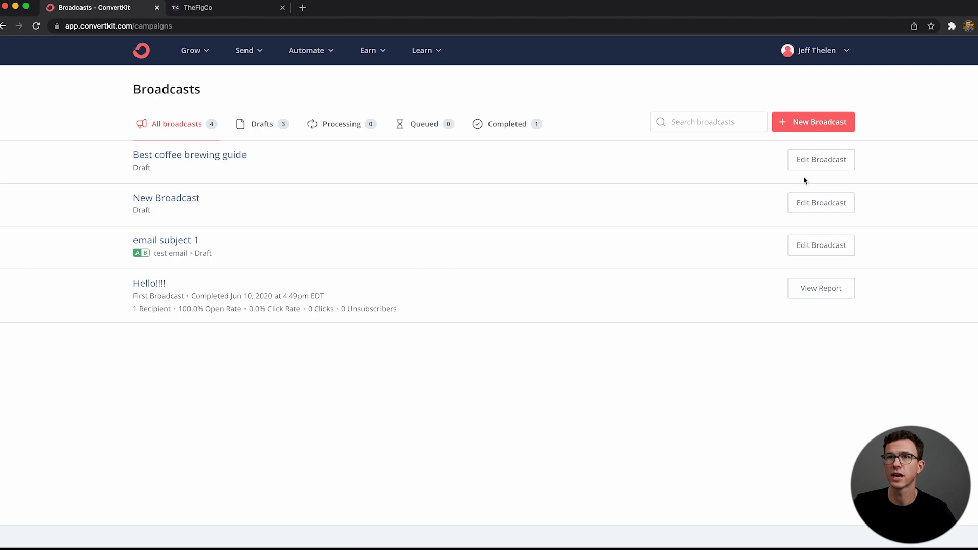
click(806, 123)
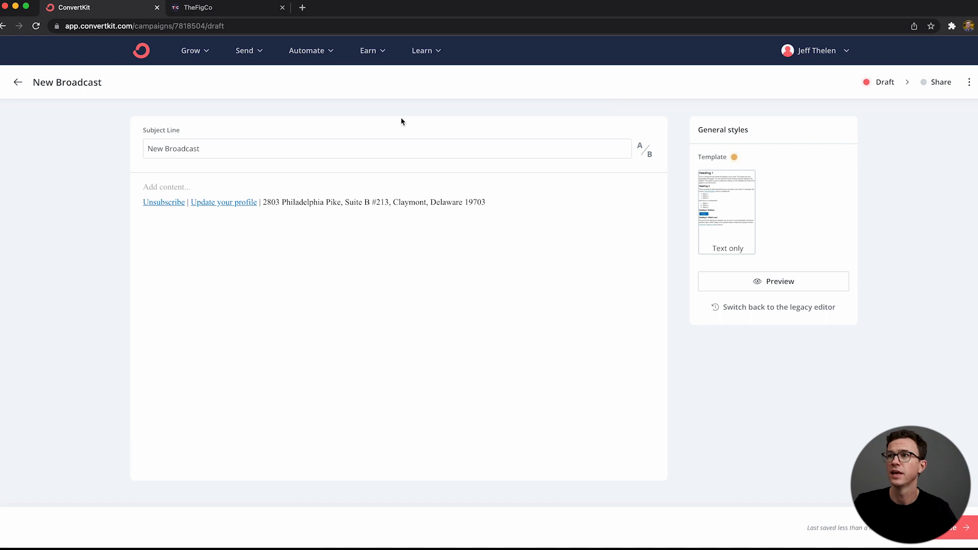
Step: Set the broadcast's subject line to "Best coffee i drank this year"
triple_click(275, 154)
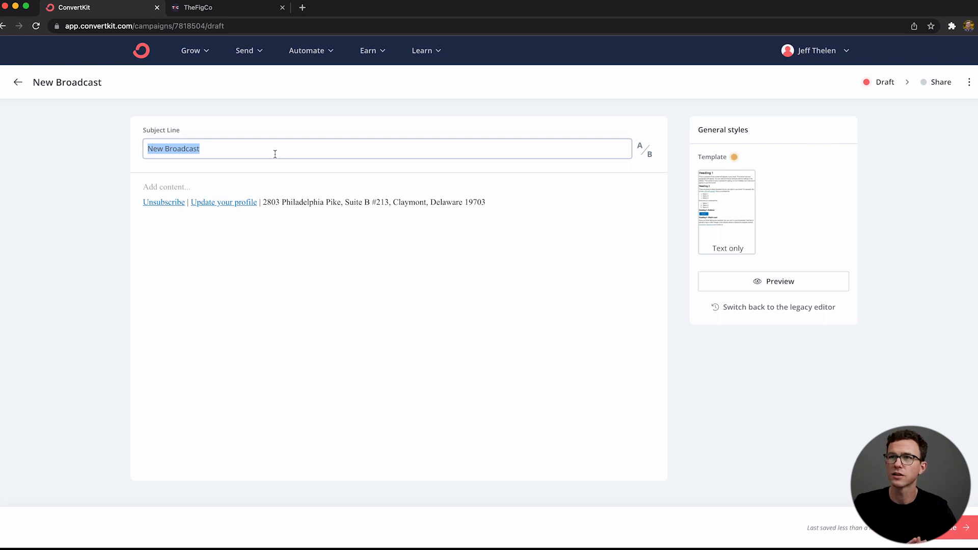
text(Best coffee )
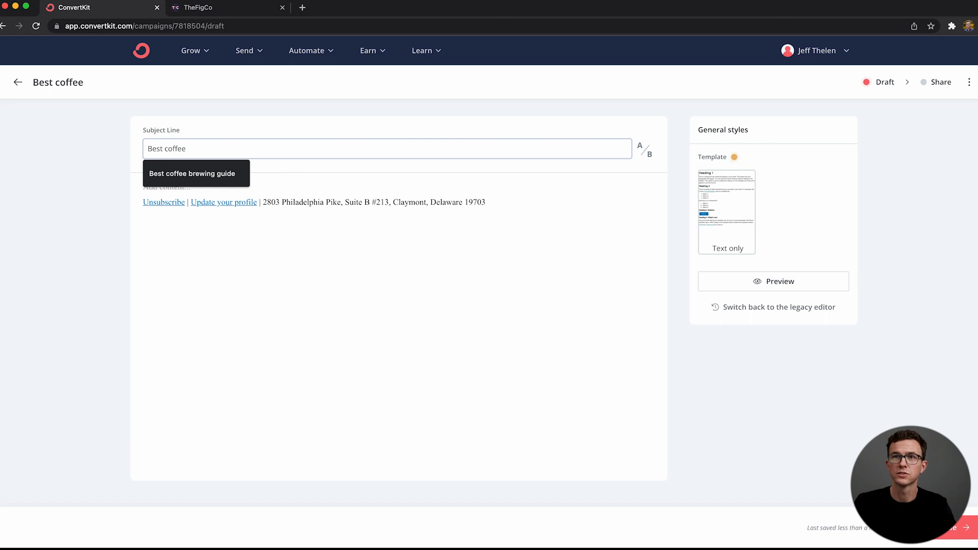
text(i dr)
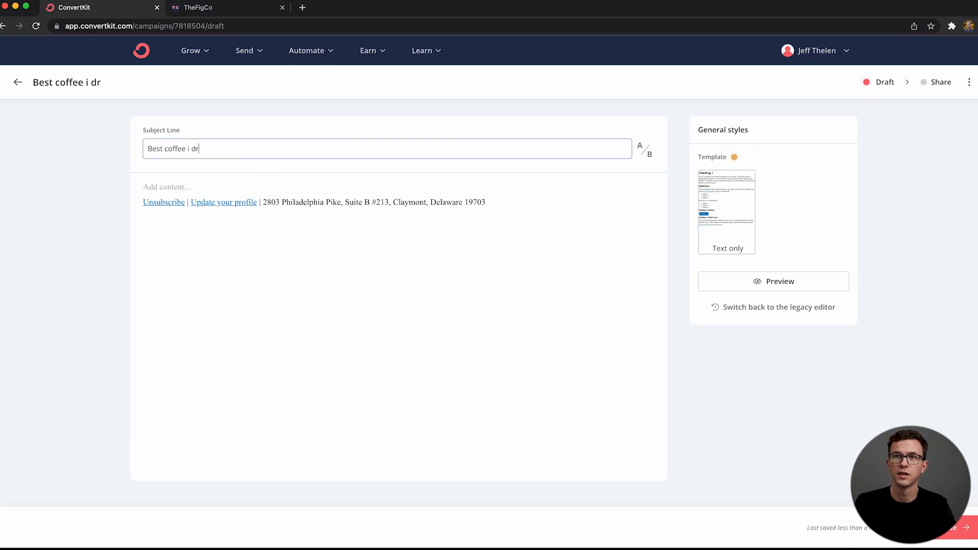
text(ank this year)
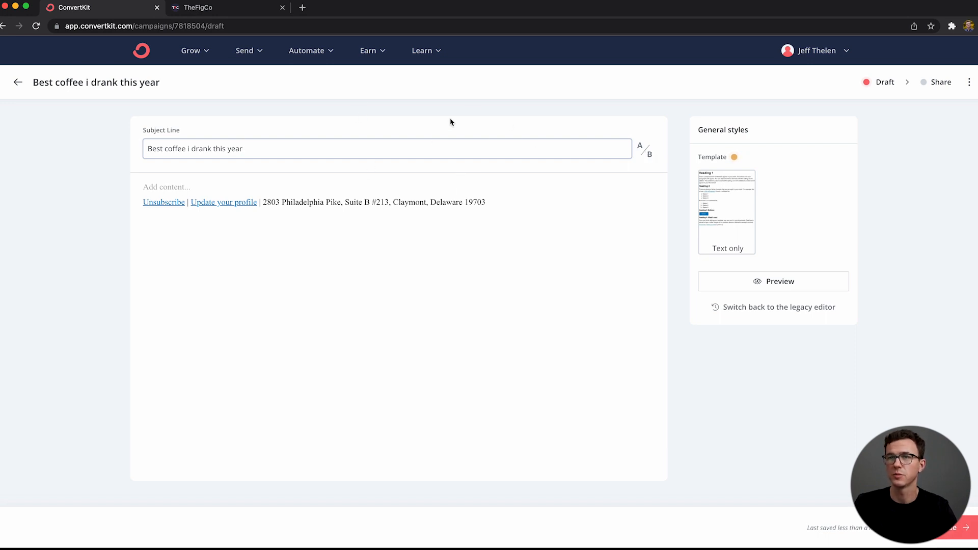
Step: Start the email body with the greeting "Hi", the subscriber first name personalization and a comma
click(161, 186)
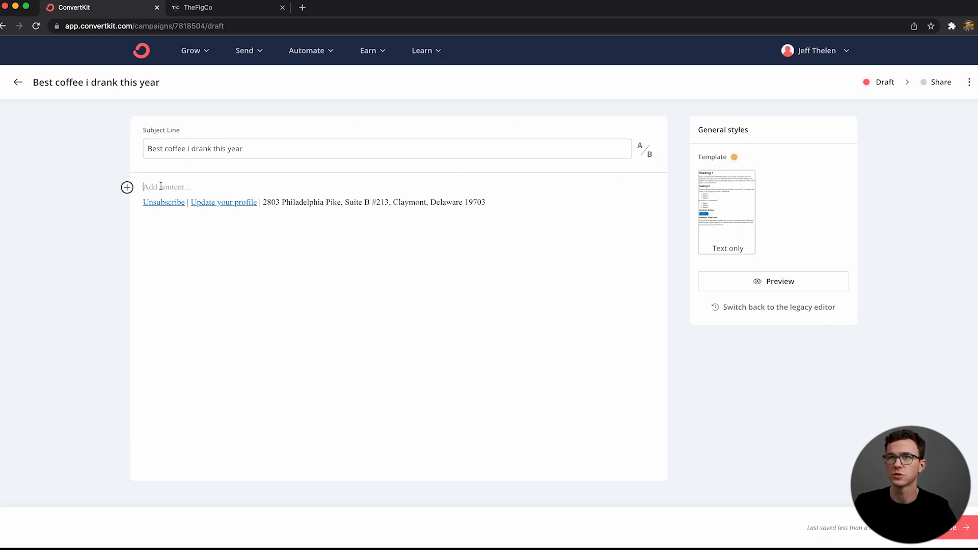
text(Hi)
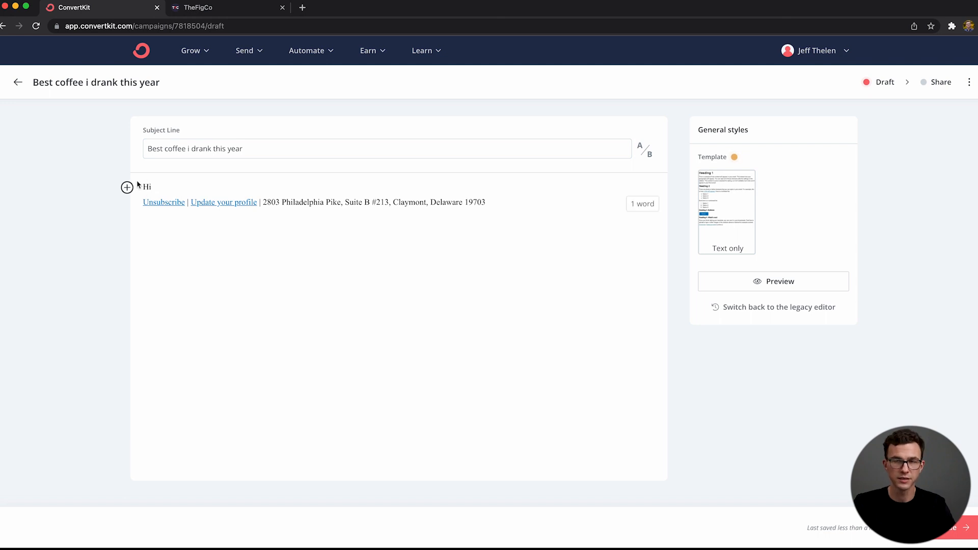
click(127, 188)
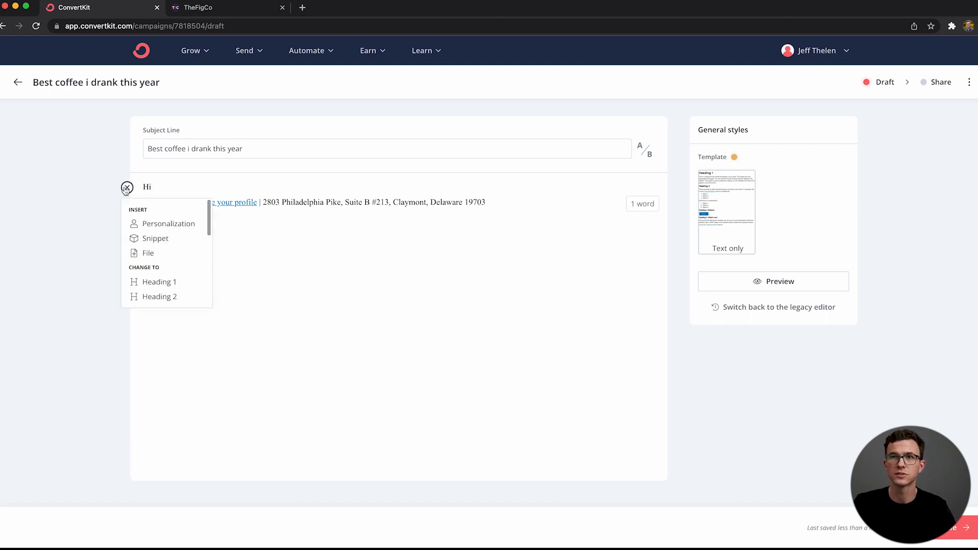
click(137, 226)
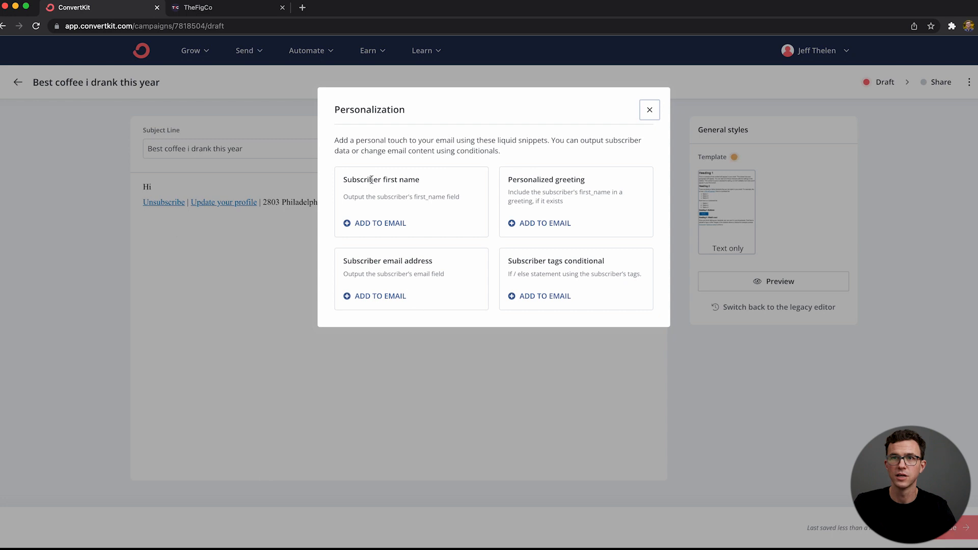
click(377, 223)
text(,)
Step: Below the greeting, write "I tried lots of coffees this year this one was my favorite, check it out!" and sign off with "Best," and the sender's first name
key(Return)
key(Return)
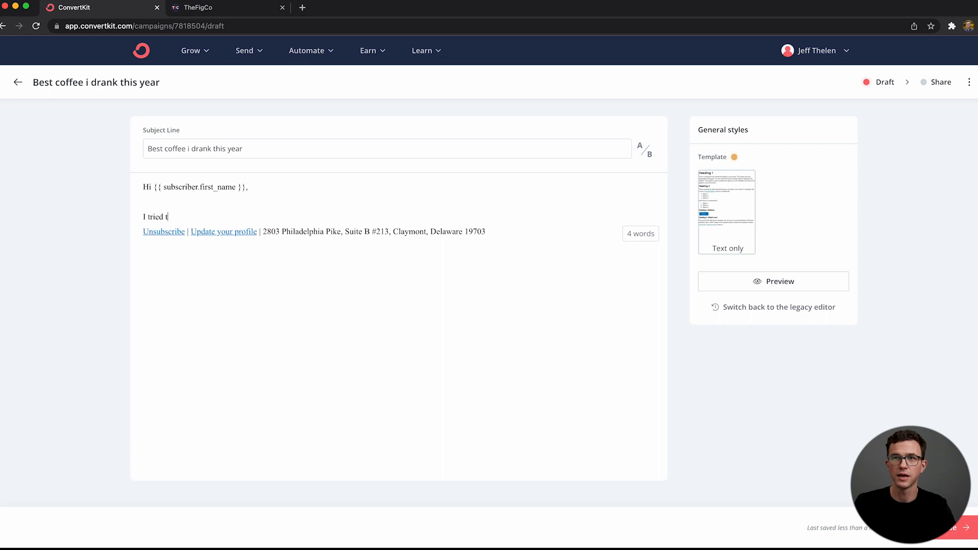
text(I tried lonts of coffees this year this one was my favorite, check it out!)
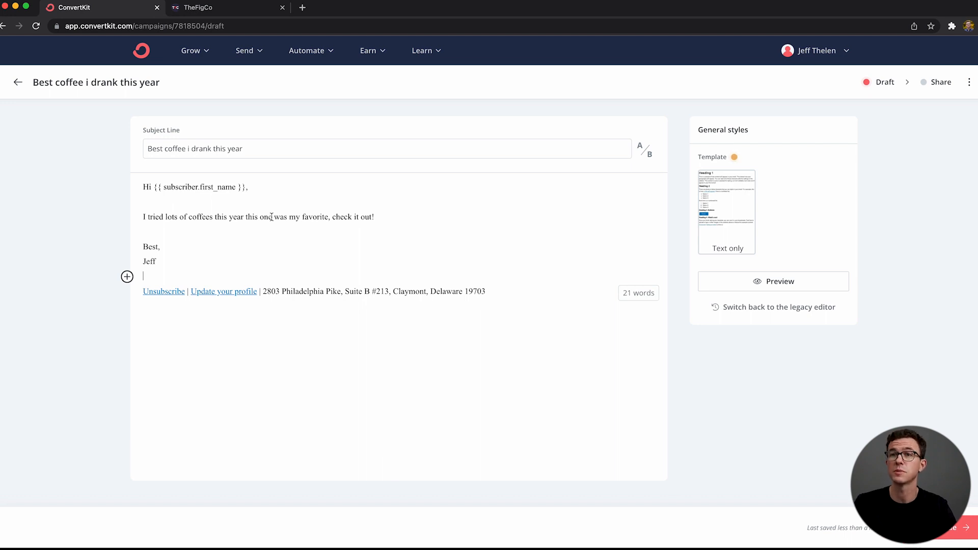
Step: Link the words "check it out" in the email body to thefigco.com
click(295, 219)
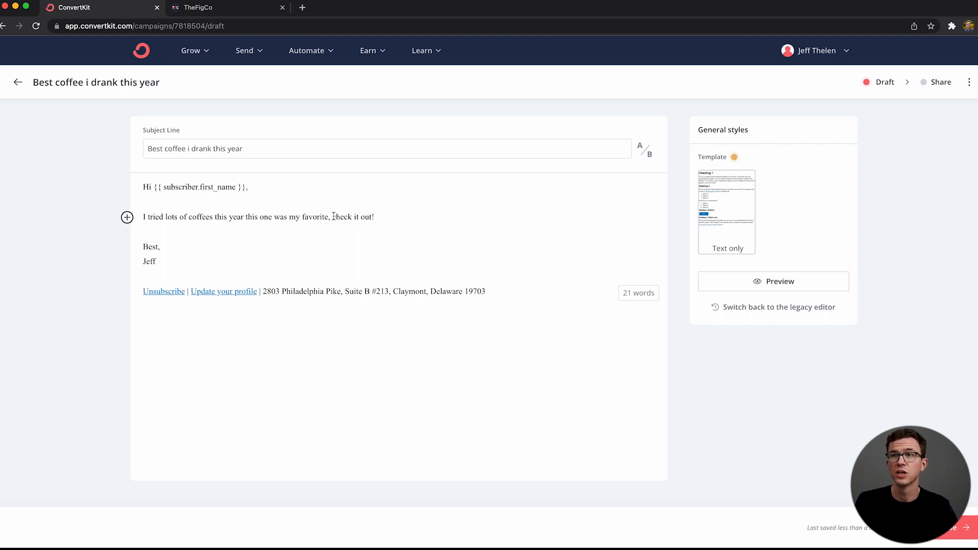
drag(332, 217, 372, 218)
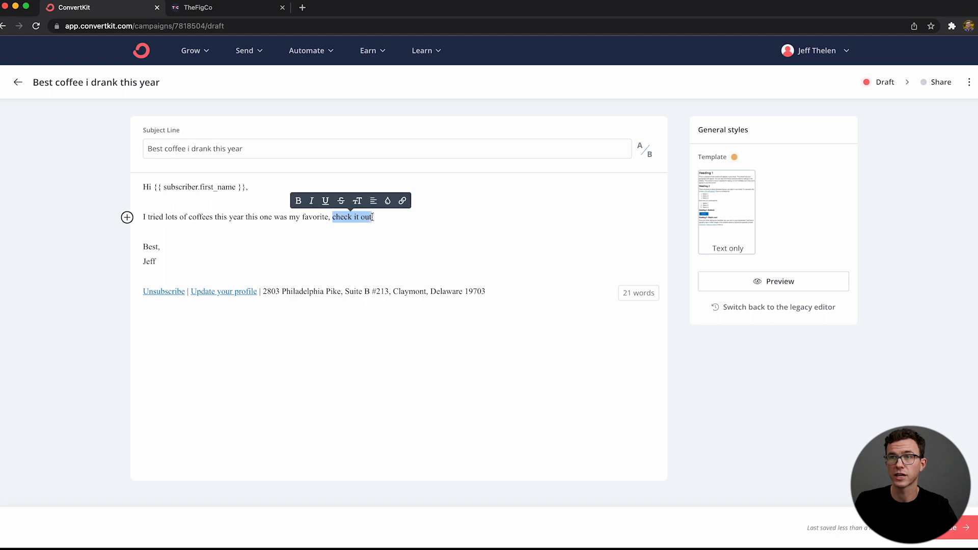
click(402, 201)
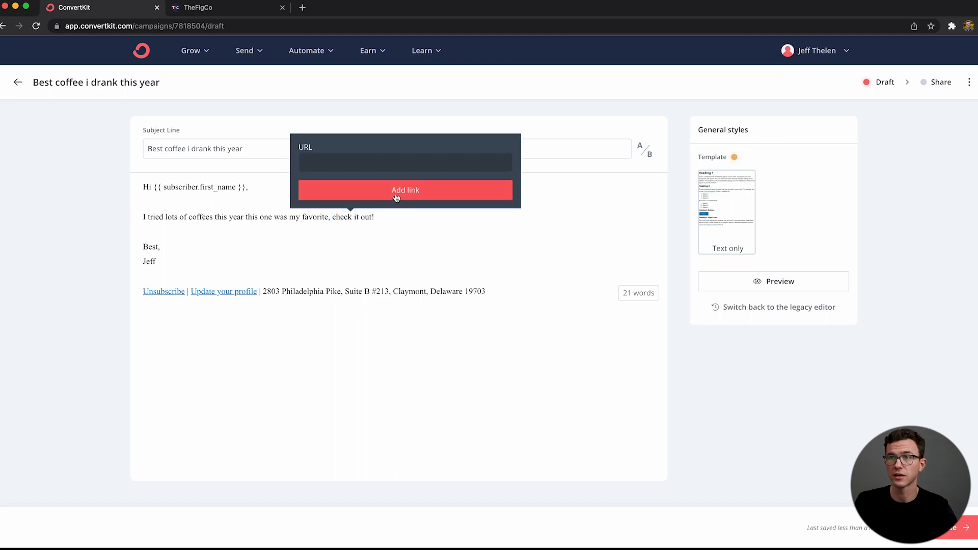
text(thefigco.com)
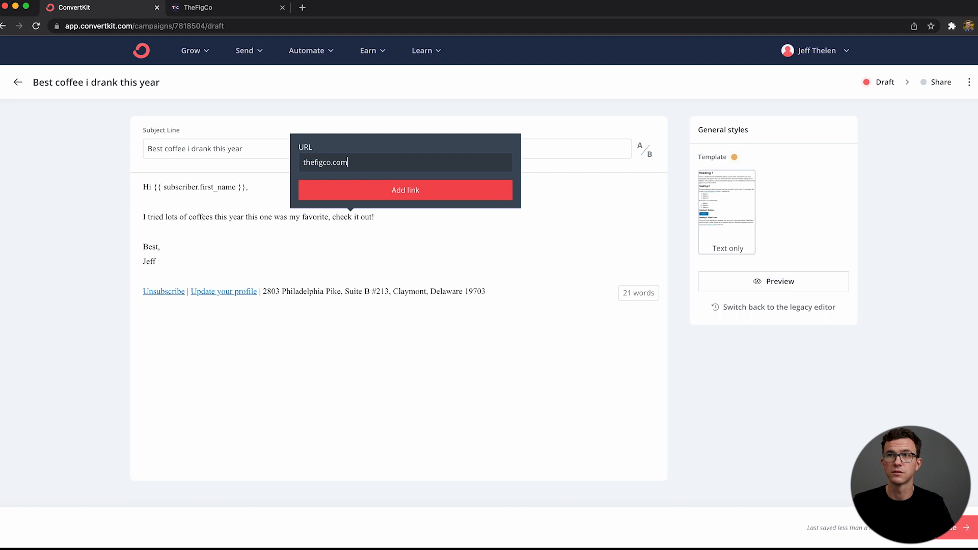
click(406, 190)
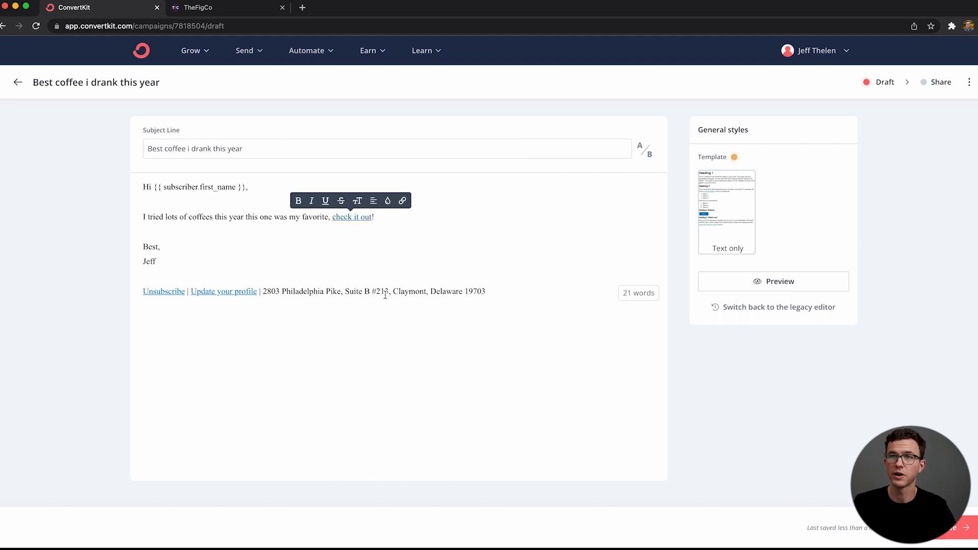
Step: Insert the landscape neon COFFEE sign image from the recent uploads on the empty line above the sign-off
click(244, 224)
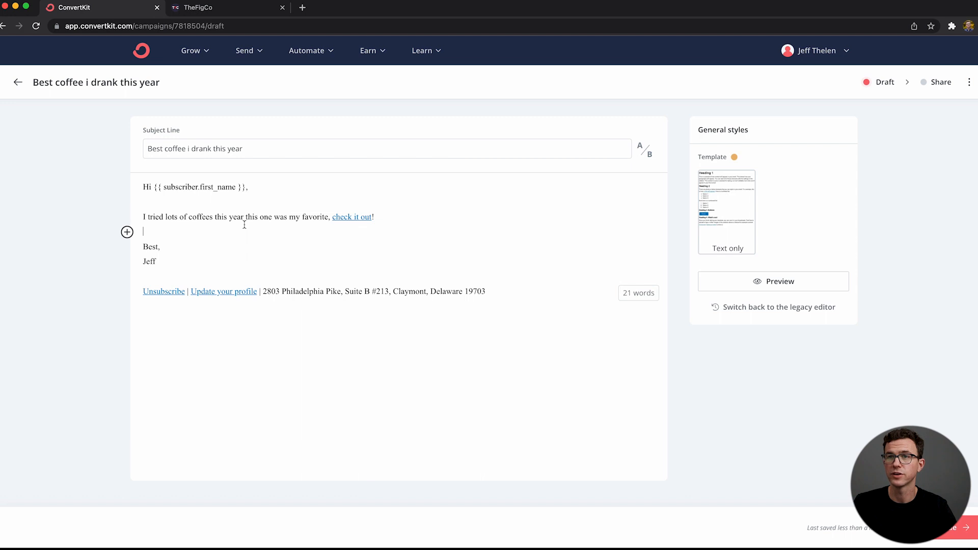
click(126, 233)
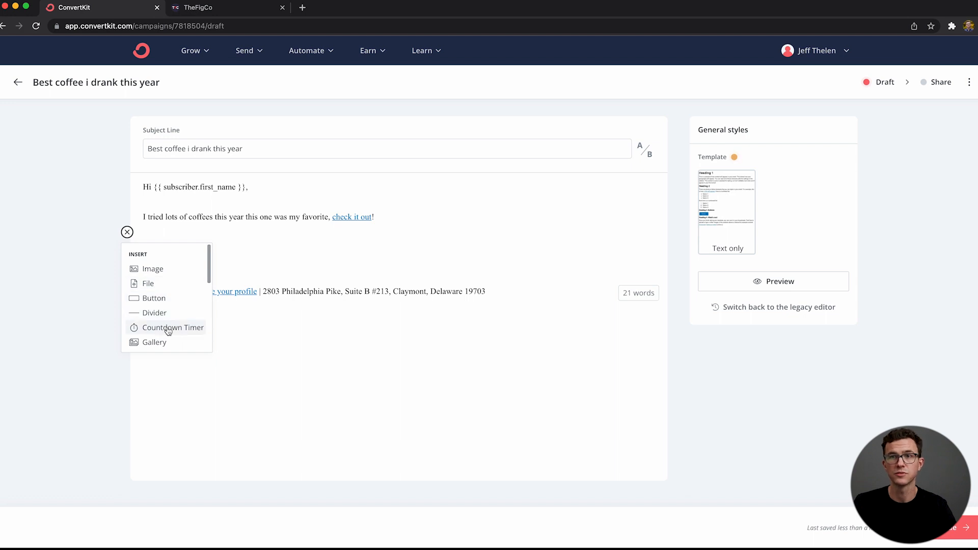
click(155, 269)
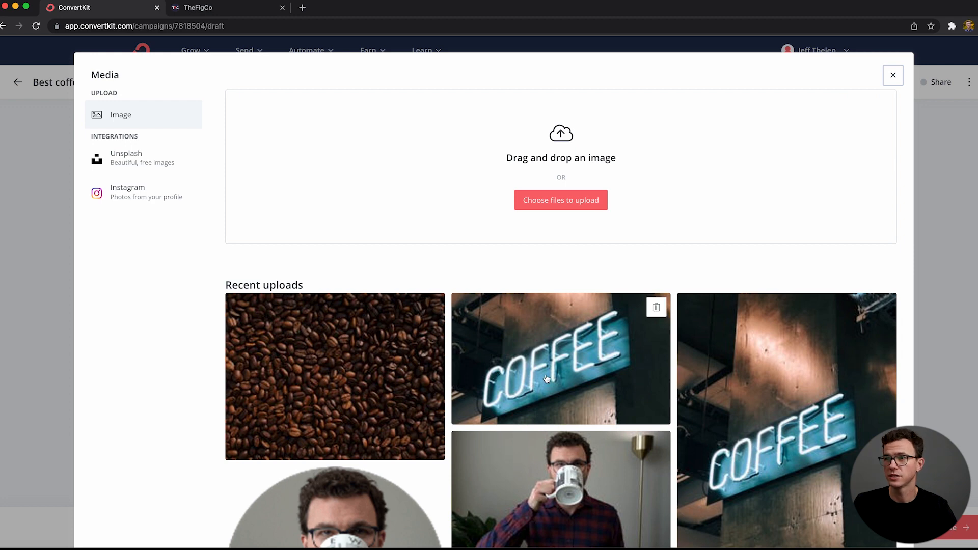
scroll(532, 448, down, 5)
scroll(532, 448, up, 5)
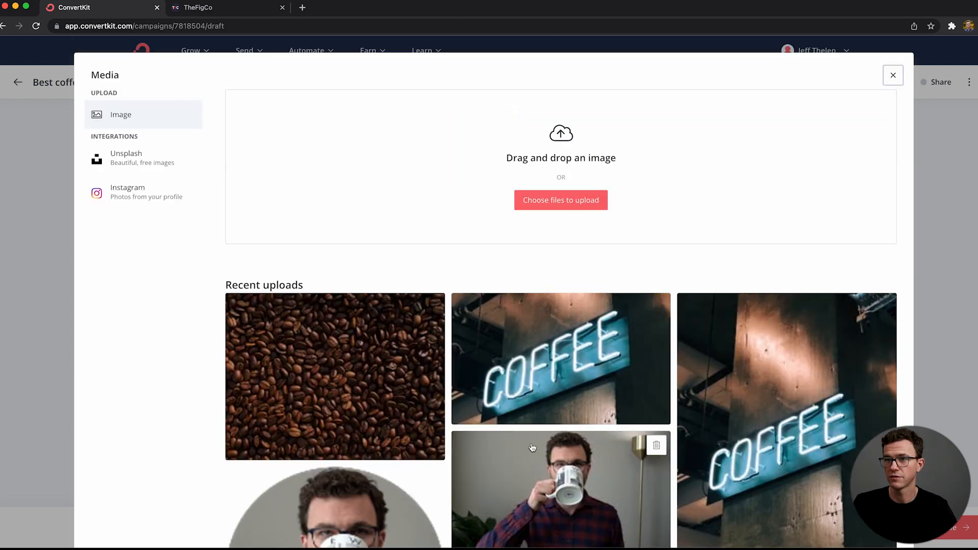
key(Escape)
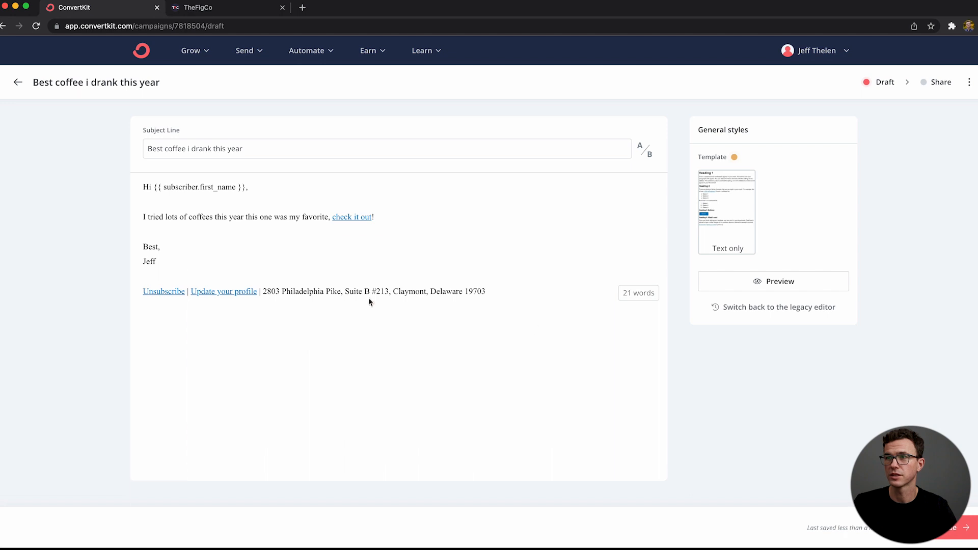
scroll(389, 352, down, 3)
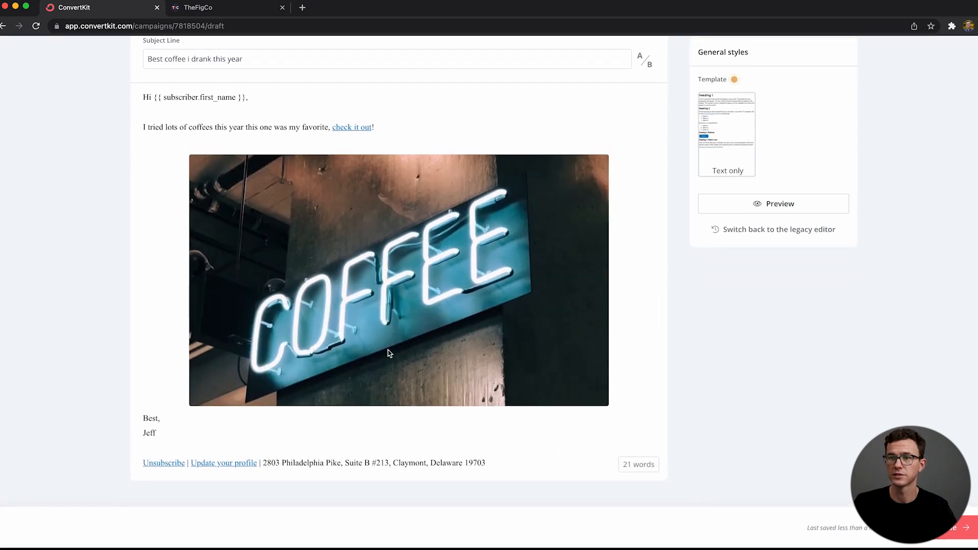
Step: Try the alignment options on the COFFEE sign image and align it left
click(389, 352)
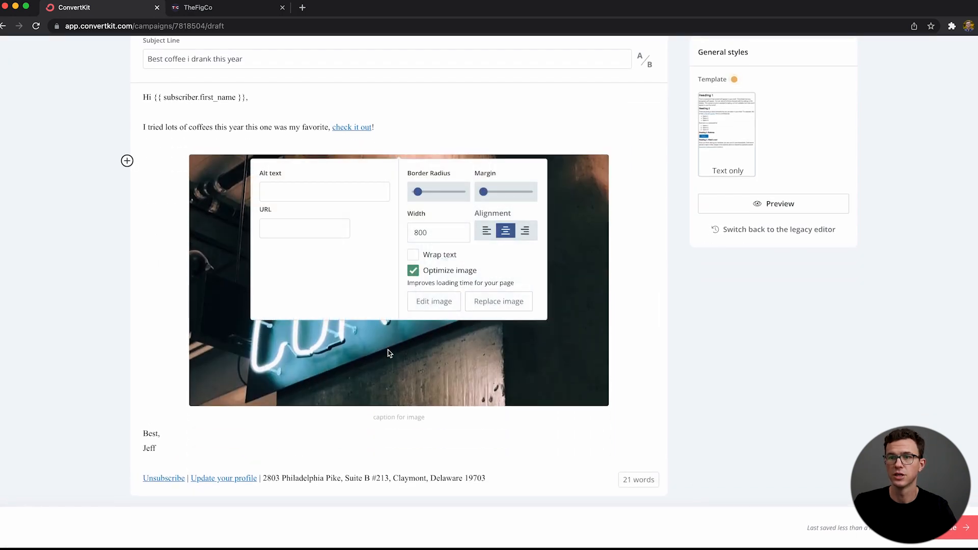
click(486, 232)
click(485, 232)
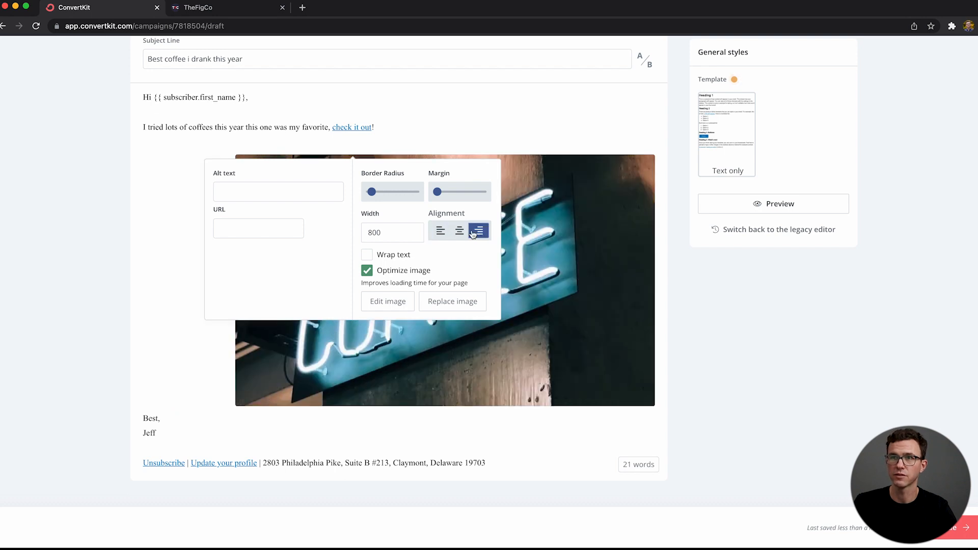
click(440, 232)
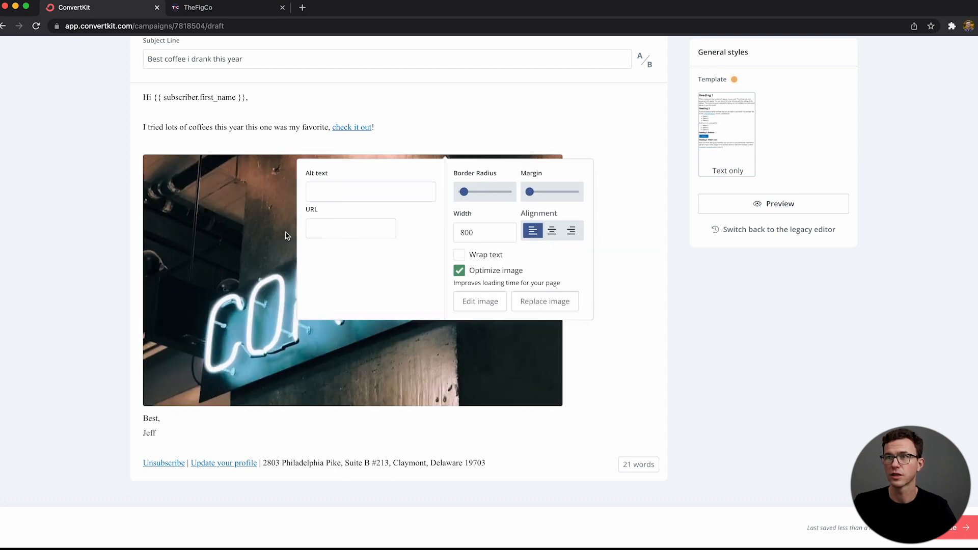
Step: Set the COFFEE sign image's link URL to thefigco.com
click(319, 231)
text(rhw)
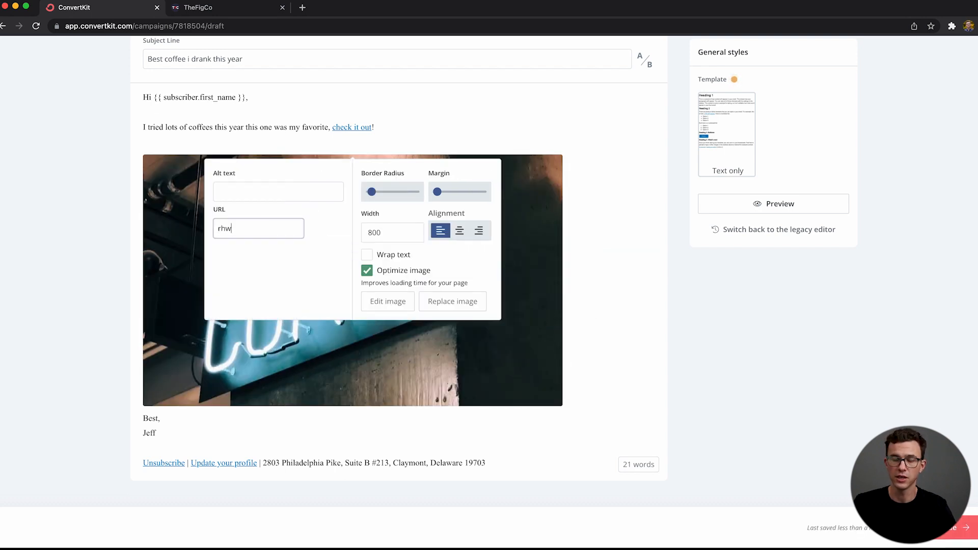
text(thefigco.com)
click(303, 262)
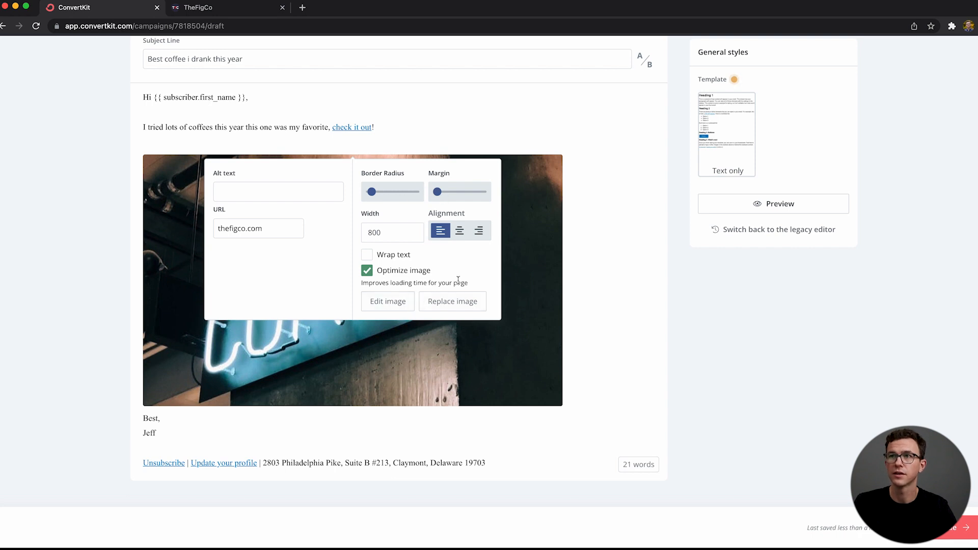
Step: Set the COFFEE sign image's width to 300 and preview the finished email
click(387, 233)
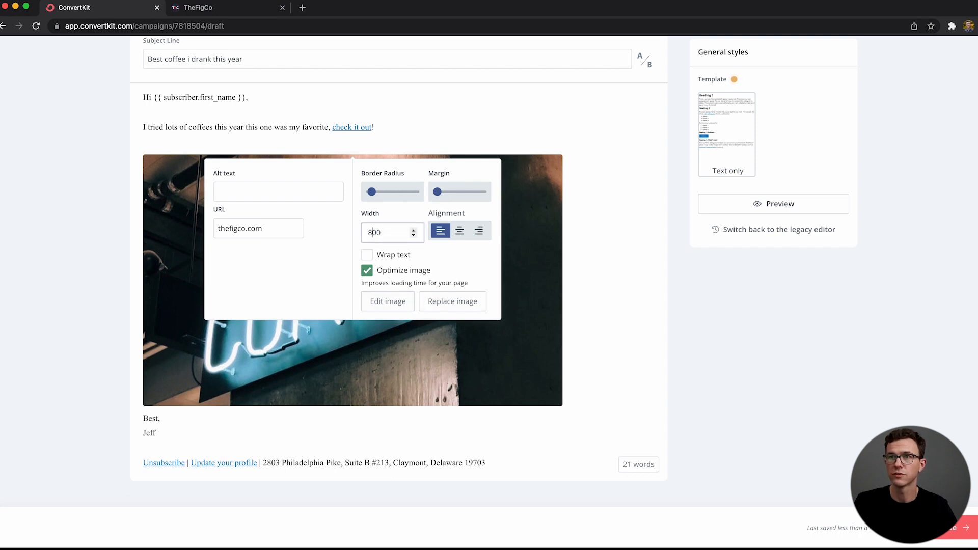
key(BackSpace)
key(BackSpace)
key(BackSpace)
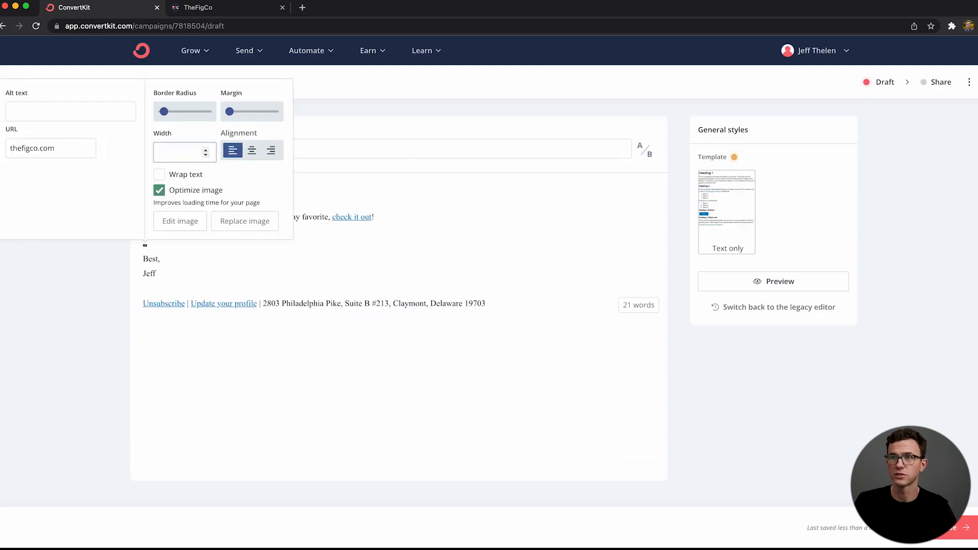
text(300)
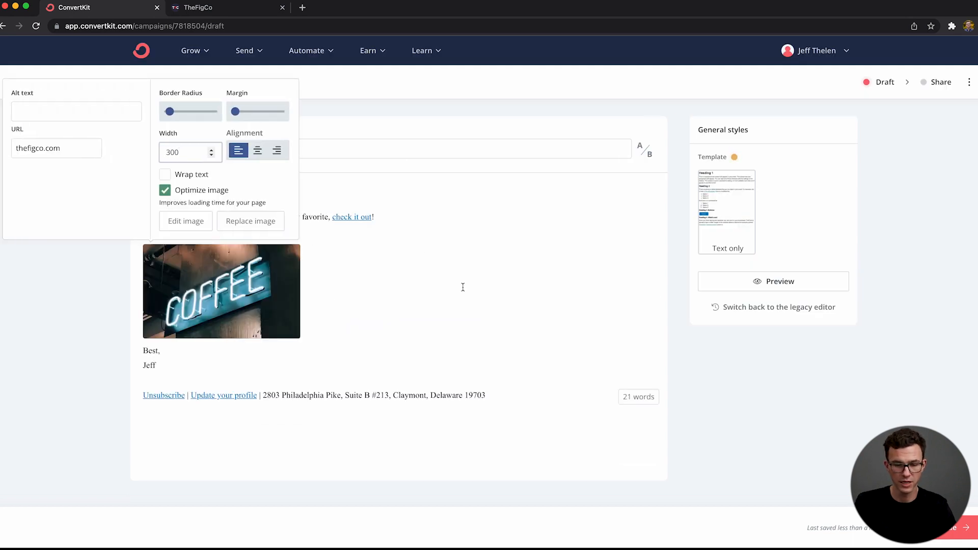
click(429, 309)
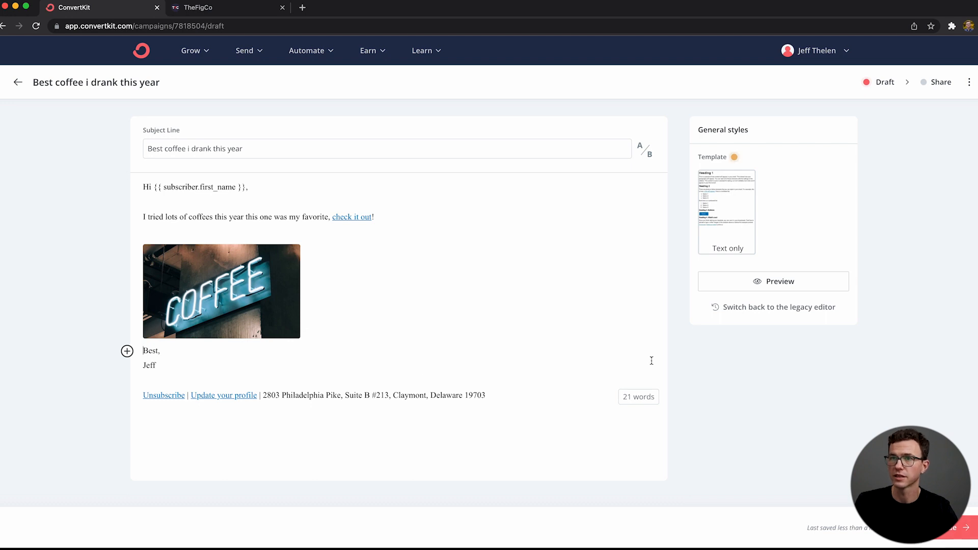
click(782, 285)
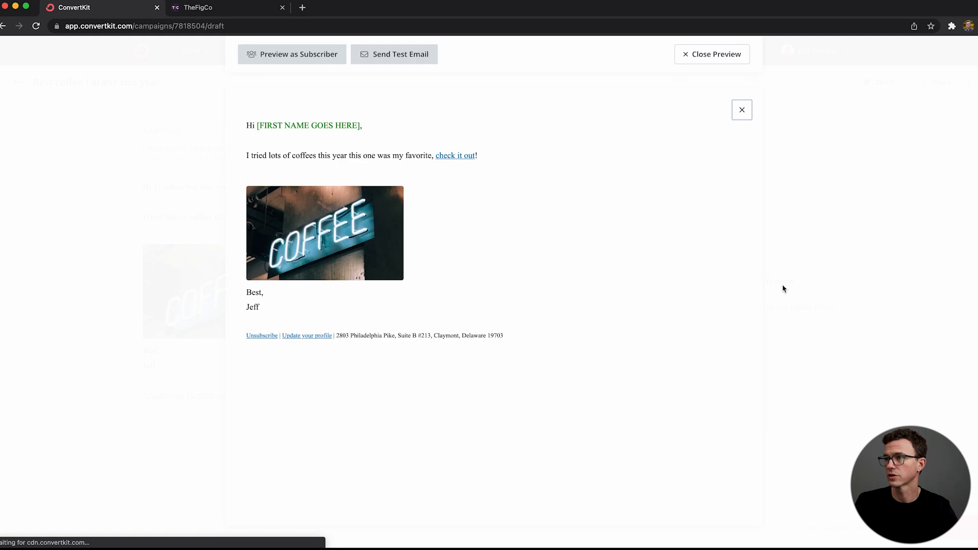
Step: Close the email preview and continue to the broadcast's recipient and sending settings
click(698, 56)
click(948, 528)
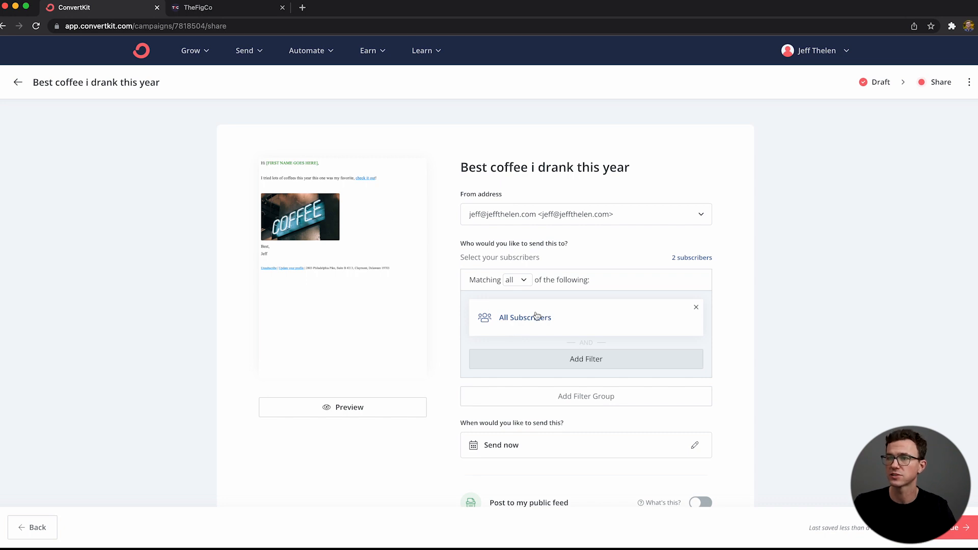
Step: Remove the All Subscribers filter and try a filter for people subscribed to a form
click(696, 307)
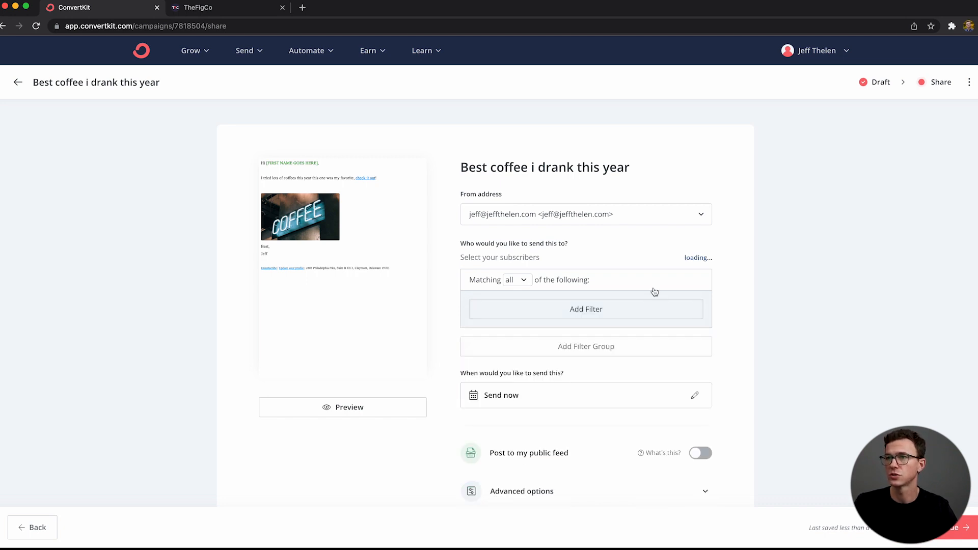
click(551, 310)
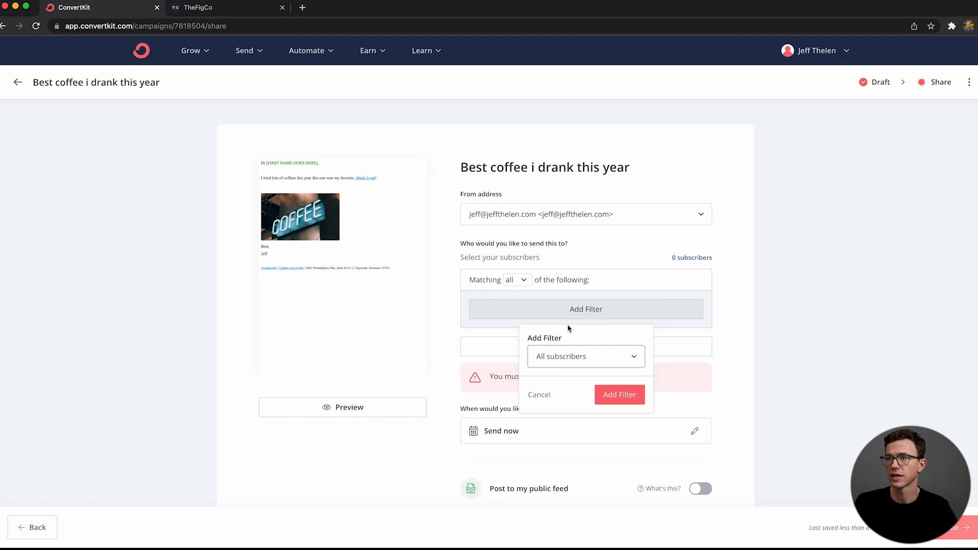
click(569, 356)
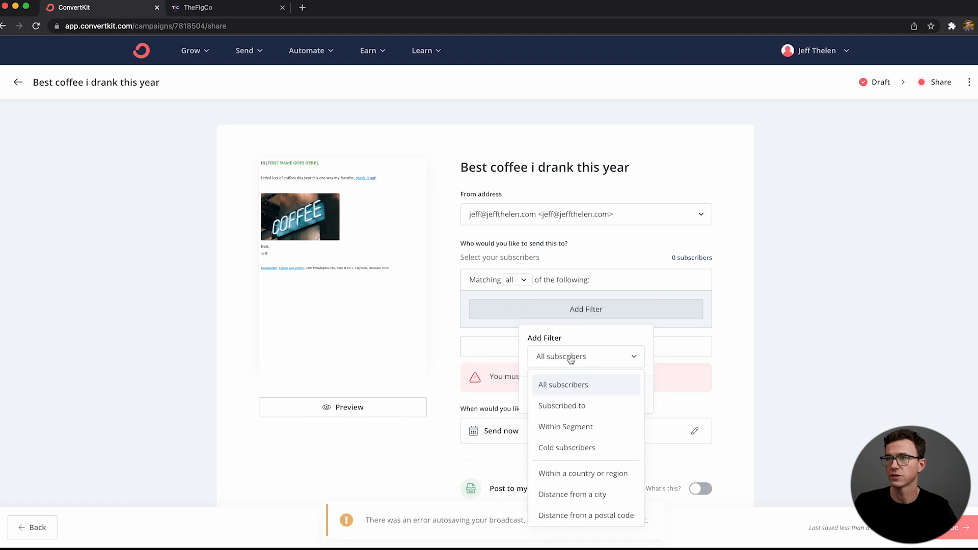
click(572, 410)
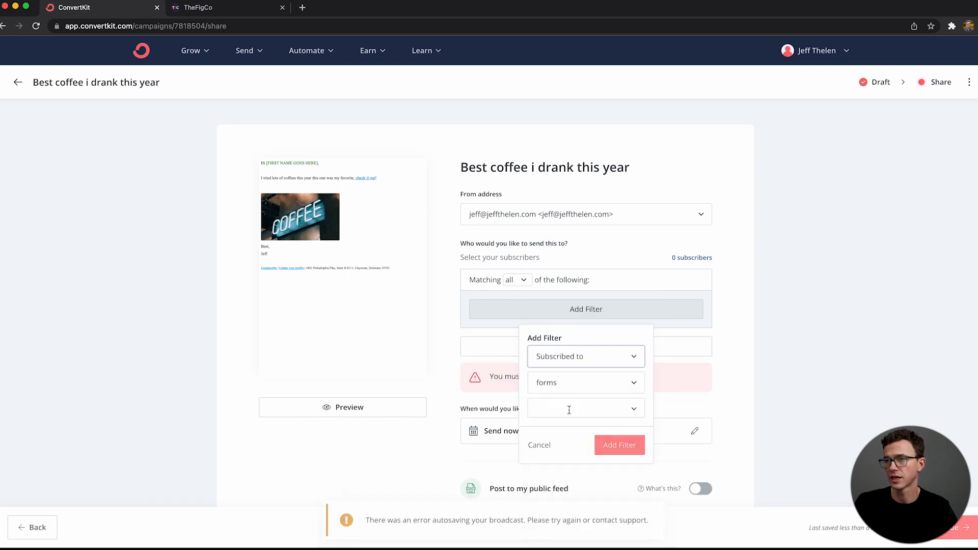
click(577, 383)
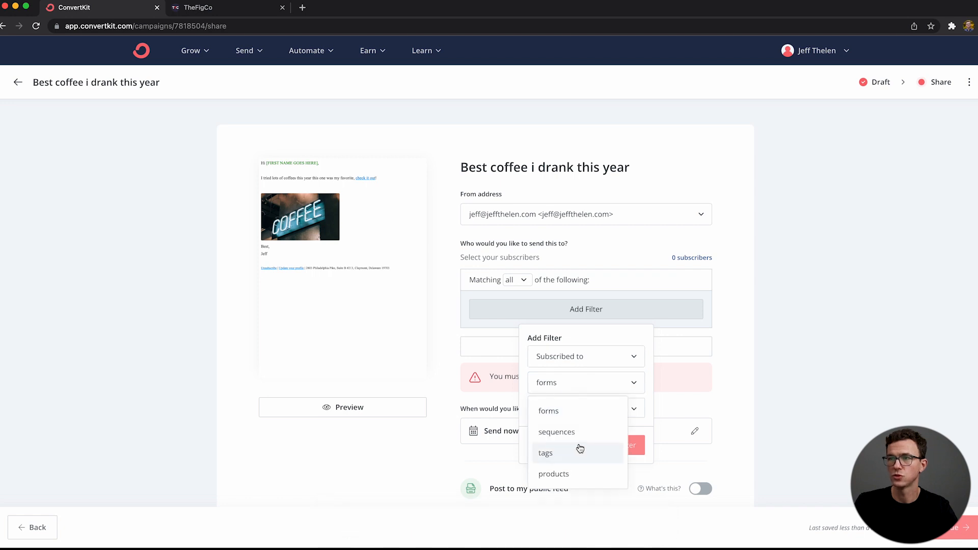
scroll(574, 460, down, 1)
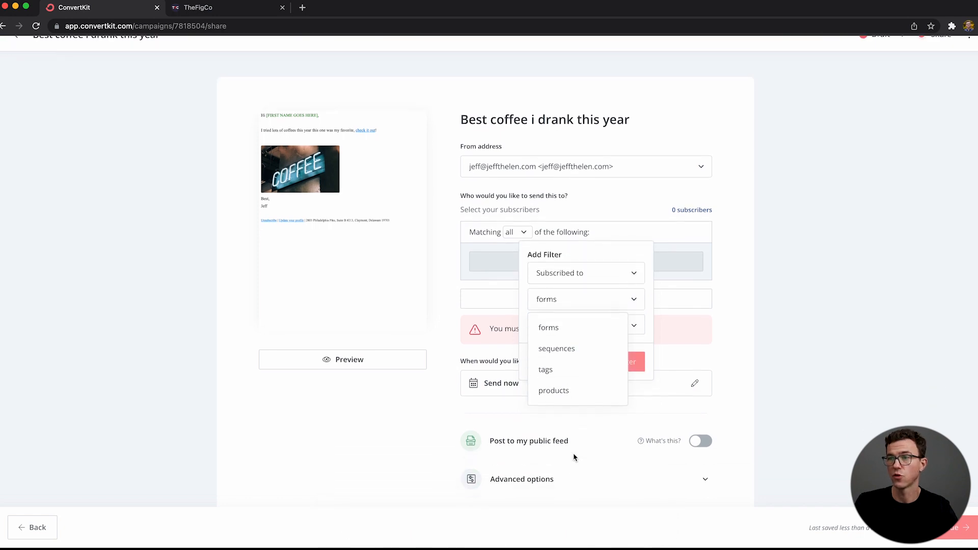
click(567, 328)
click(567, 326)
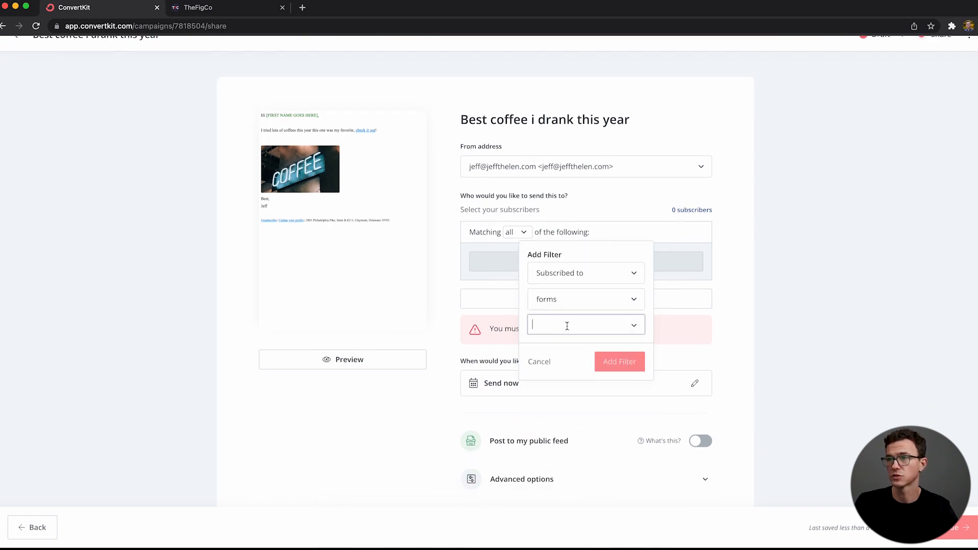
click(632, 328)
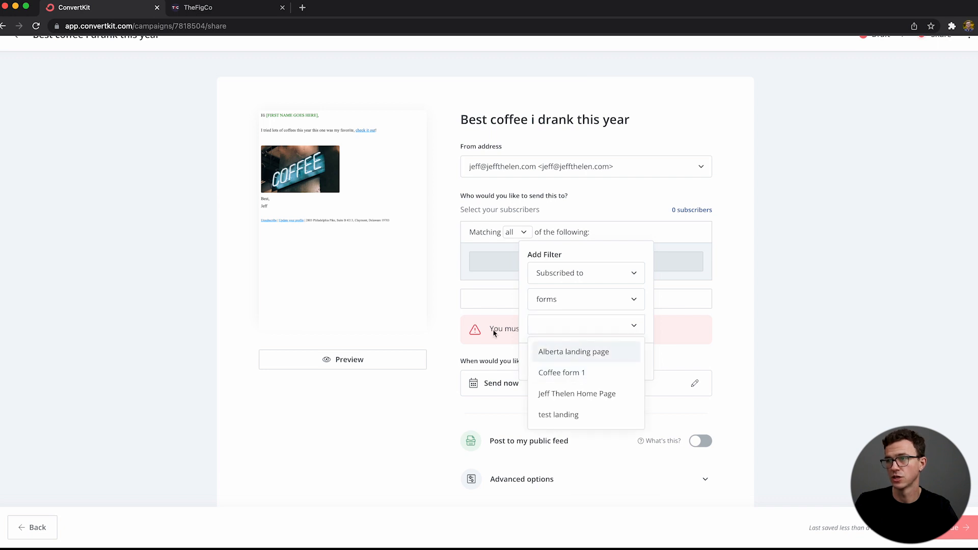
click(458, 277)
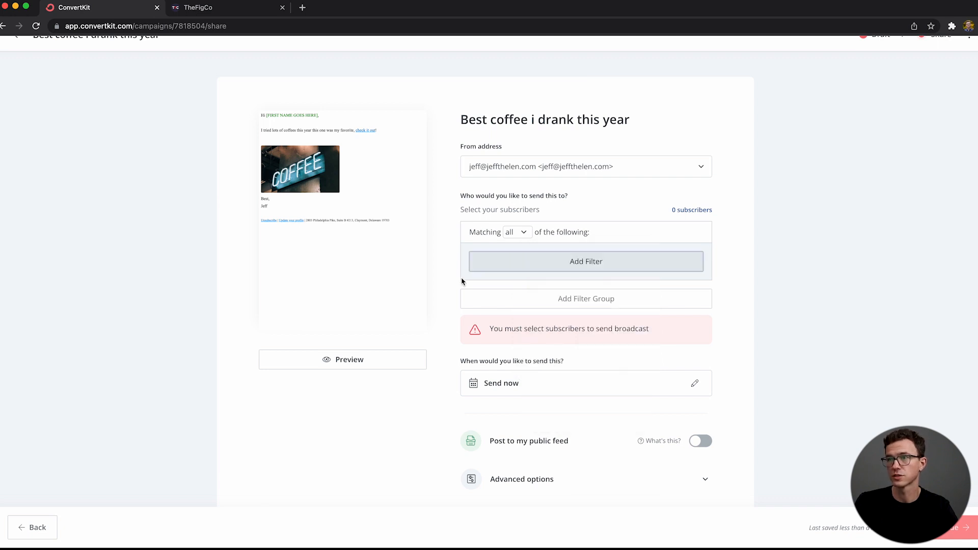
Step: Add a recipient filter that sends the broadcast to all subscribers
click(535, 264)
click(552, 277)
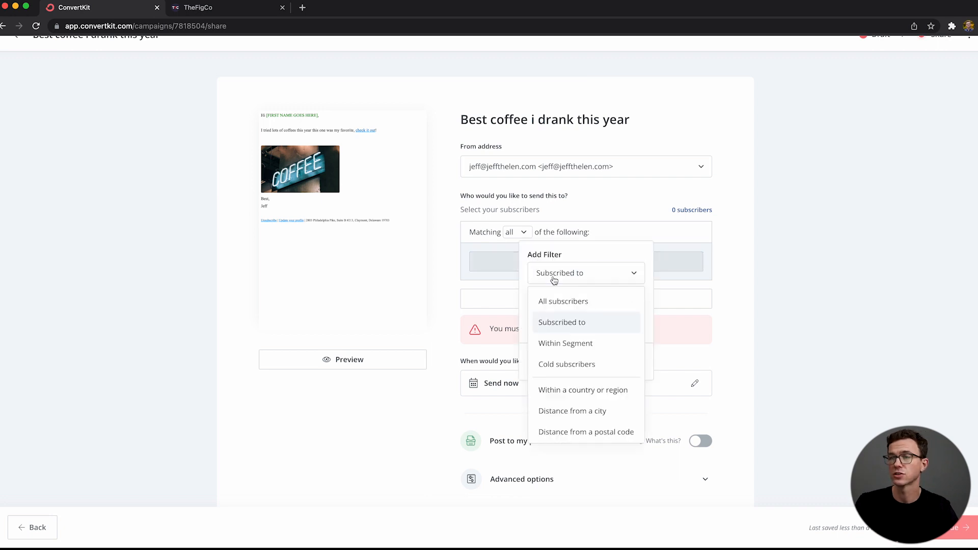
click(555, 300)
click(611, 306)
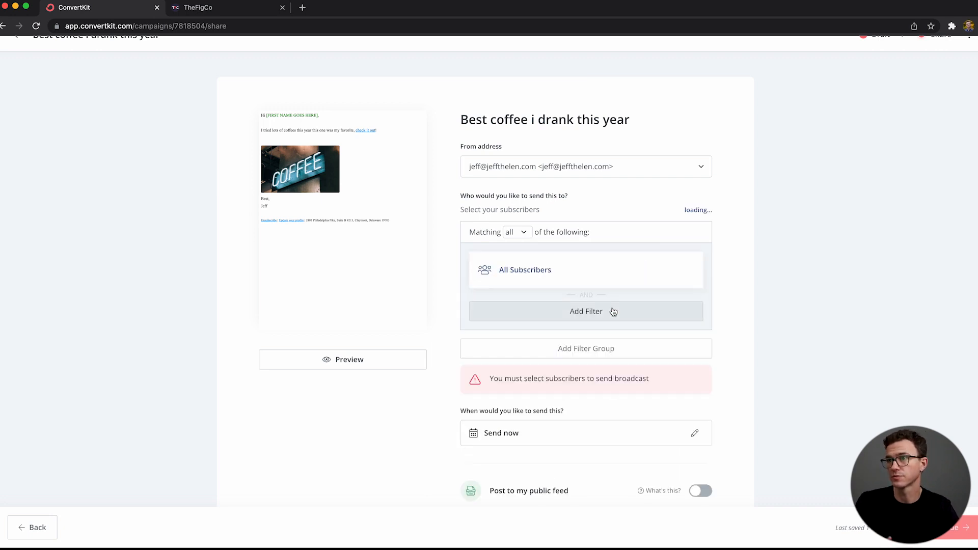
Step: Examine the date and time options for scheduling the broadcast, without choosing any
scroll(687, 409, down, 3)
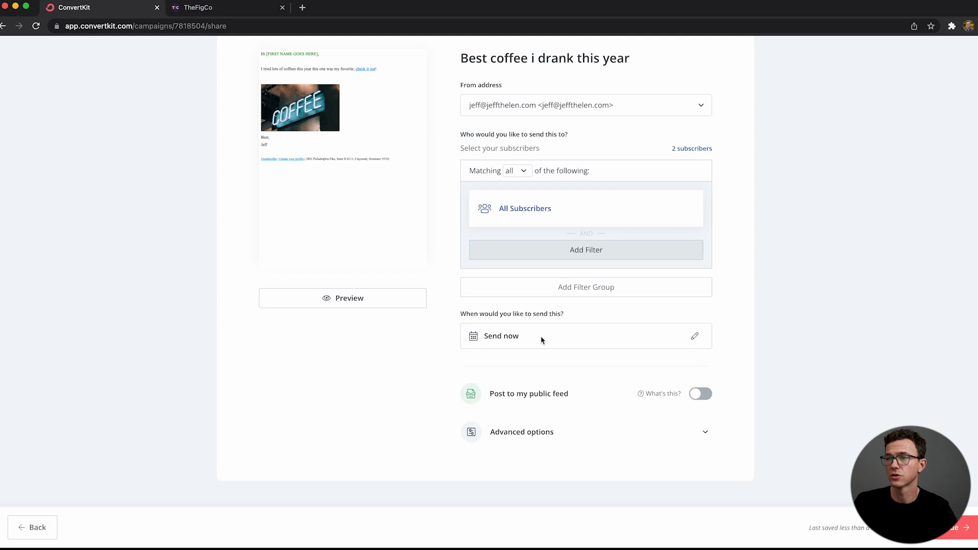
click(695, 339)
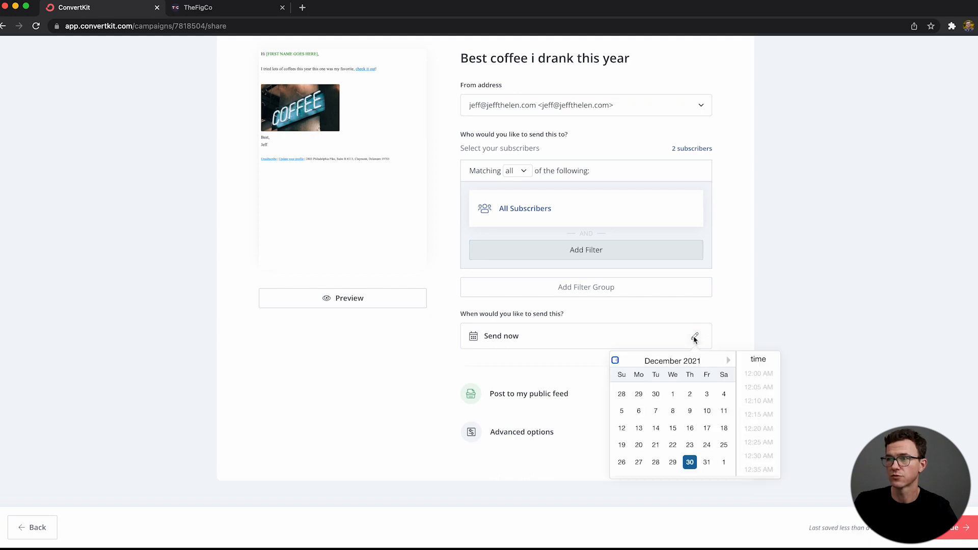
scroll(766, 411, down, 5)
key(Escape)
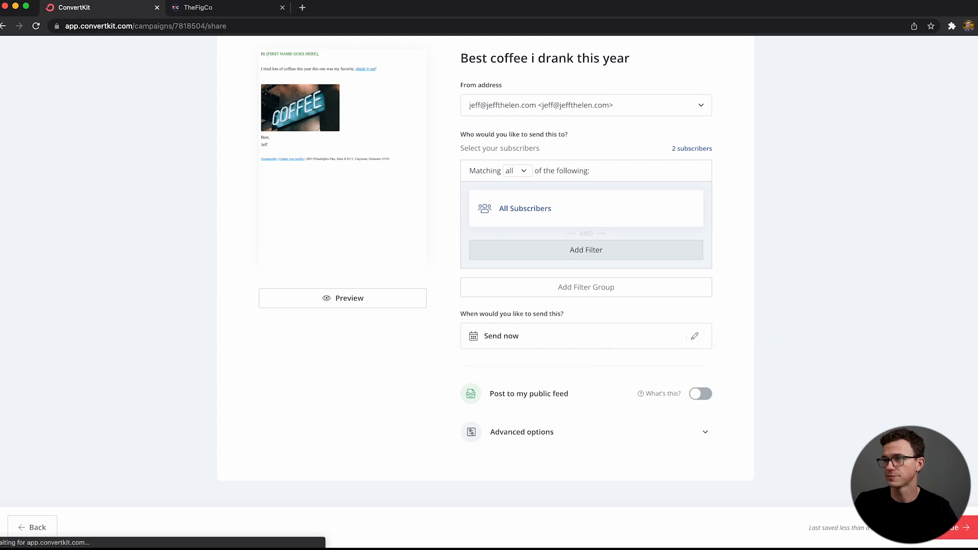
Step: Review the sending summary, send the broadcast to all subscribers and dismiss the confirmation
click(957, 527)
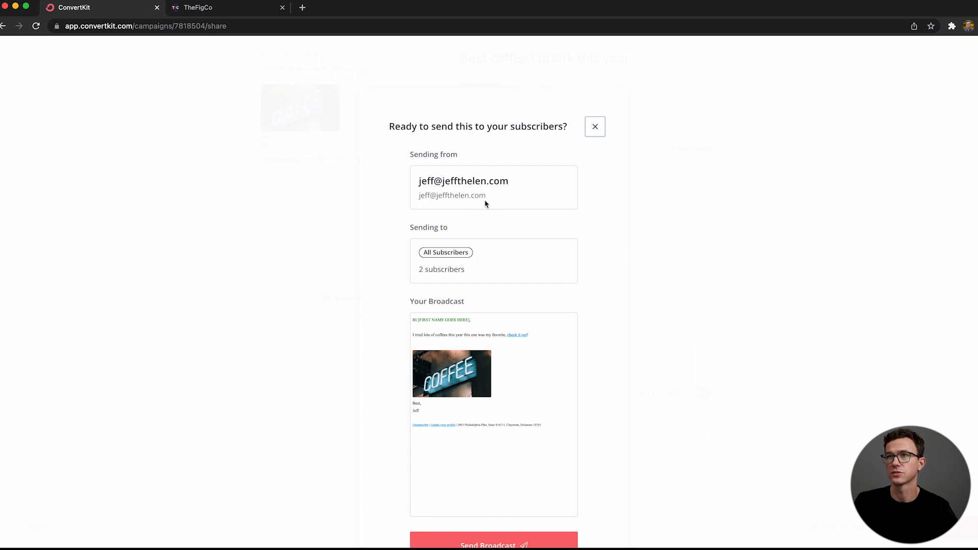
scroll(544, 306, down, 2)
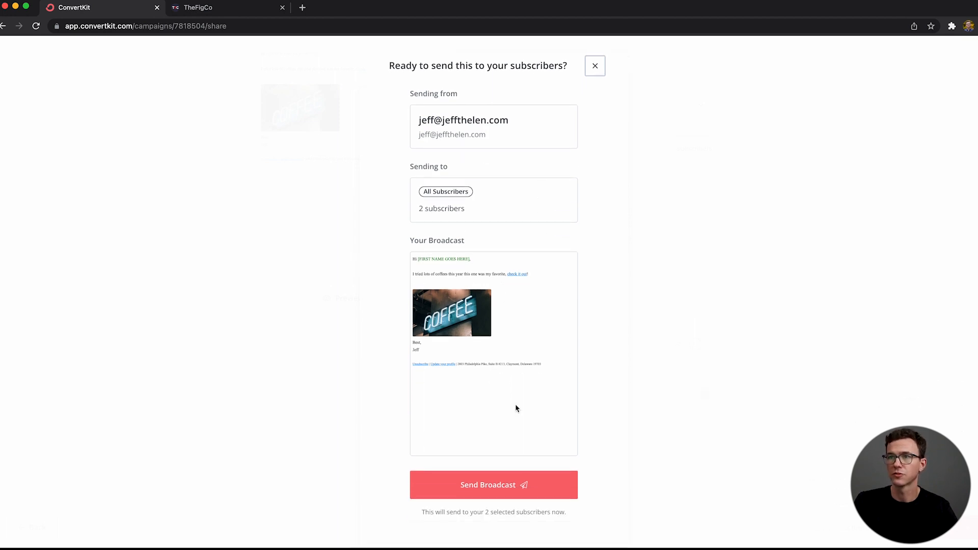
scroll(517, 409, down, 2)
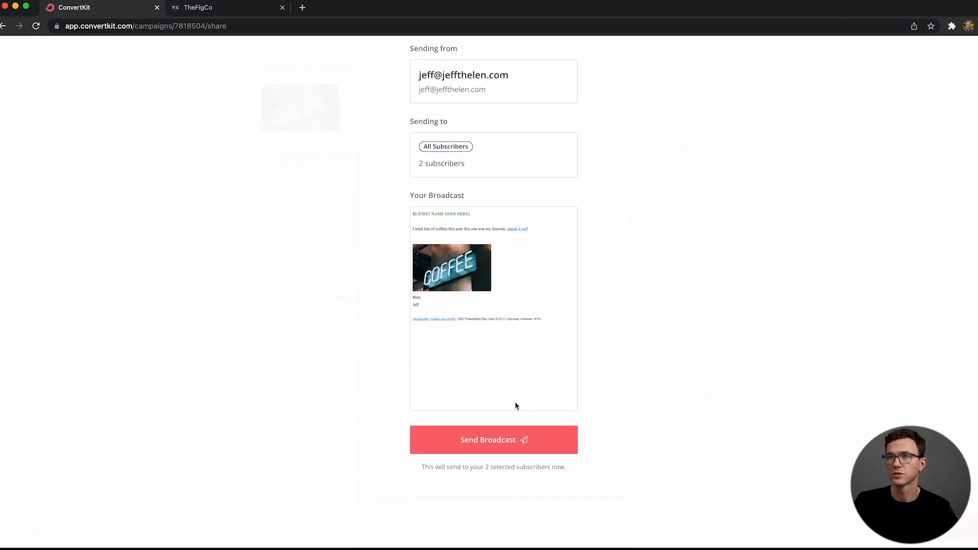
click(508, 442)
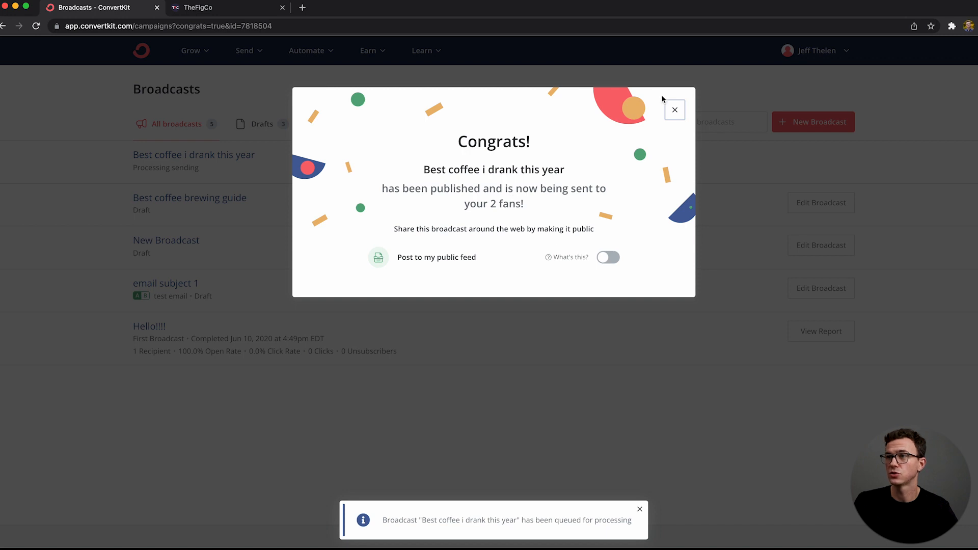
click(675, 111)
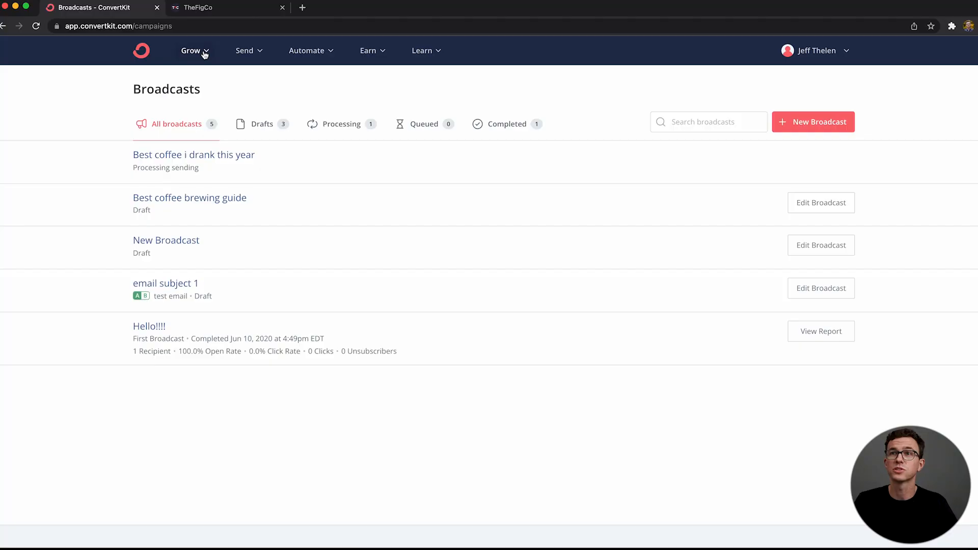
Step: Go to the Subscribers page and look over the subscriber chart, totals and confirmed subscribers list
click(203, 51)
click(238, 99)
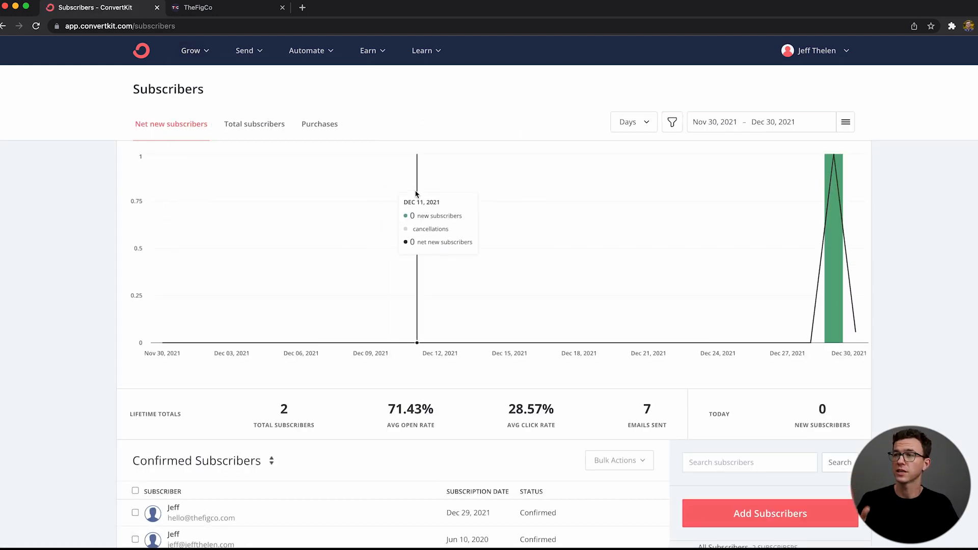
scroll(658, 427, down, 1)
scroll(734, 468, up, 1)
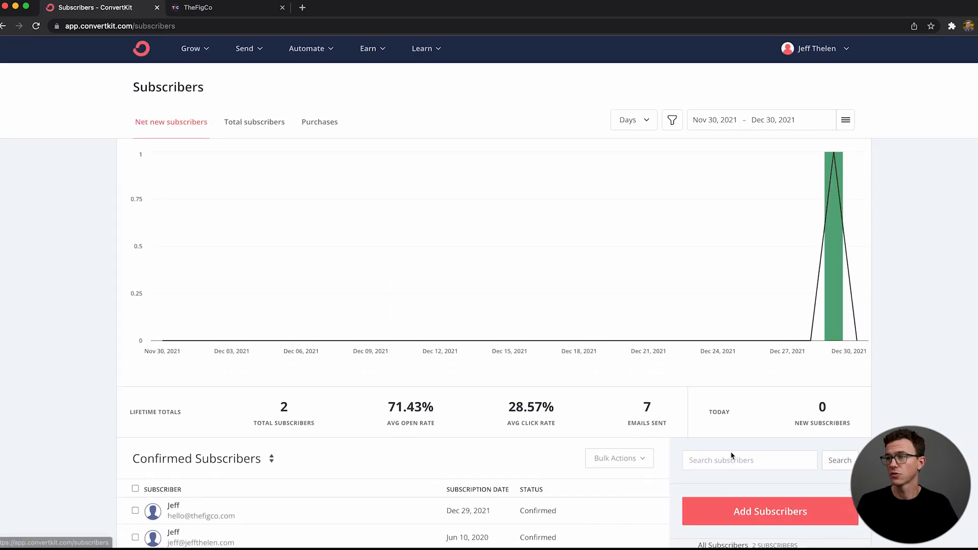
Step: Examine the options for importing subscribers and close them without adding anyone
click(205, 53)
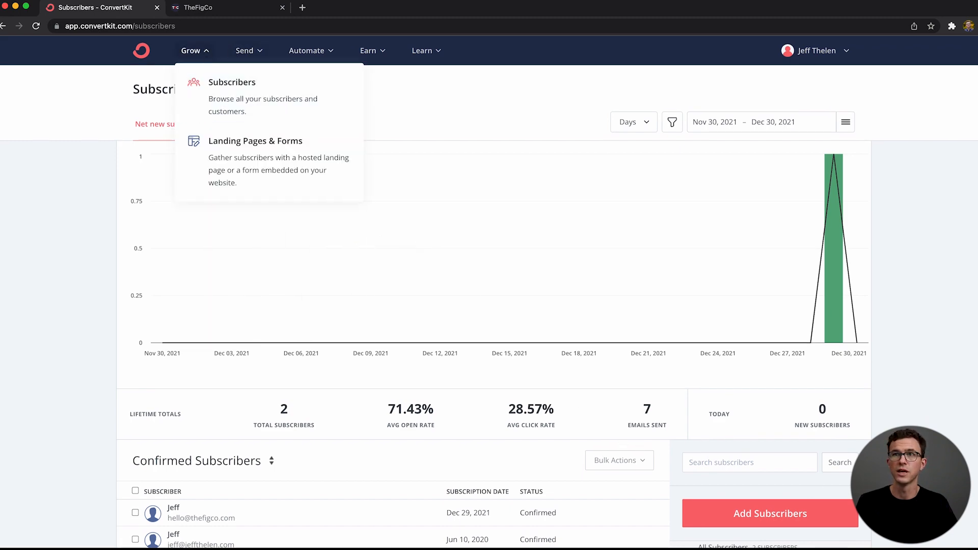
click(810, 493)
click(774, 510)
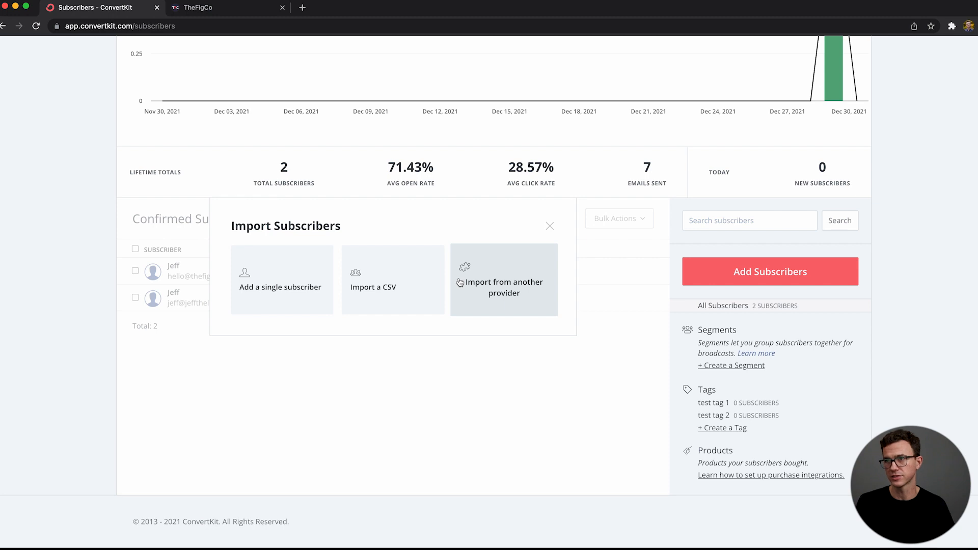
click(548, 228)
scroll(548, 225, up, 5)
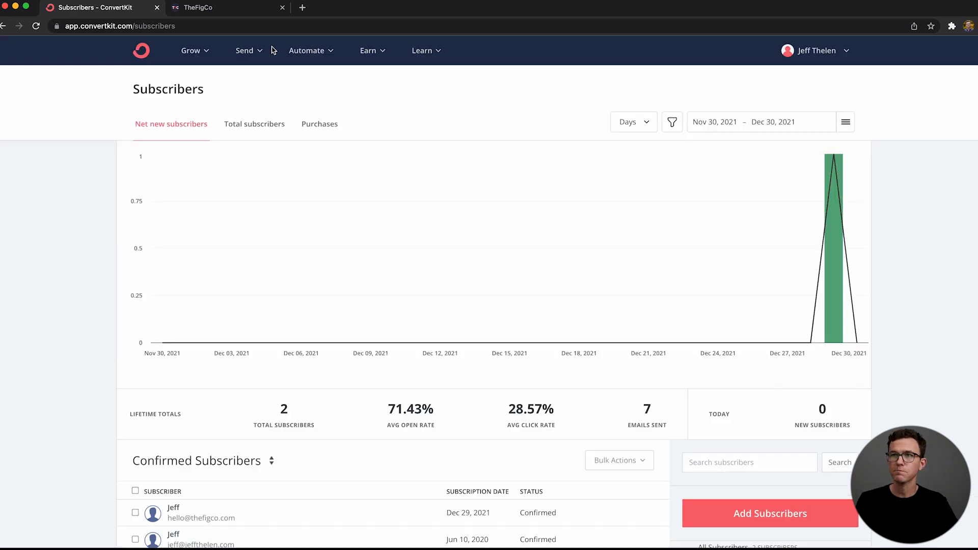
Step: Create a new form under Landing Pages & Forms with the Inline display format
click(208, 51)
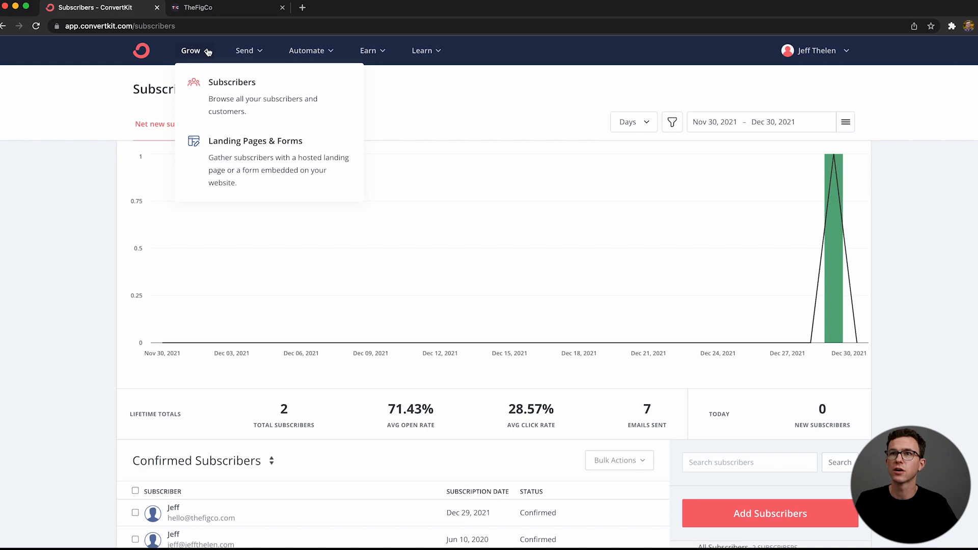
click(248, 148)
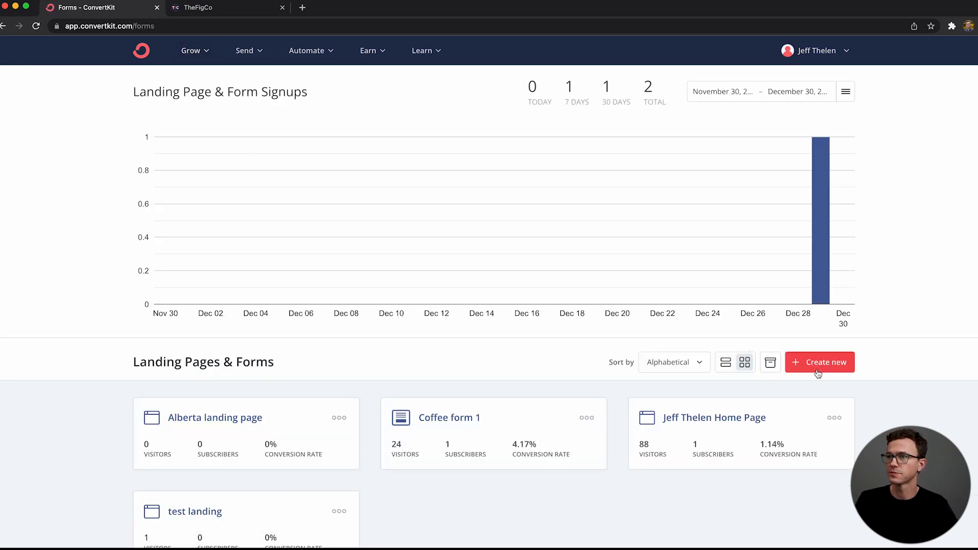
click(822, 367)
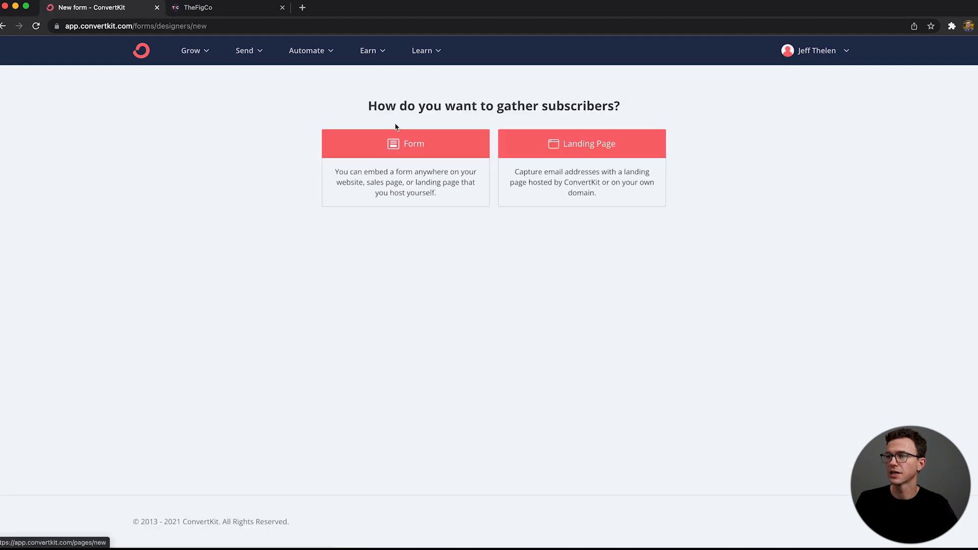
click(421, 148)
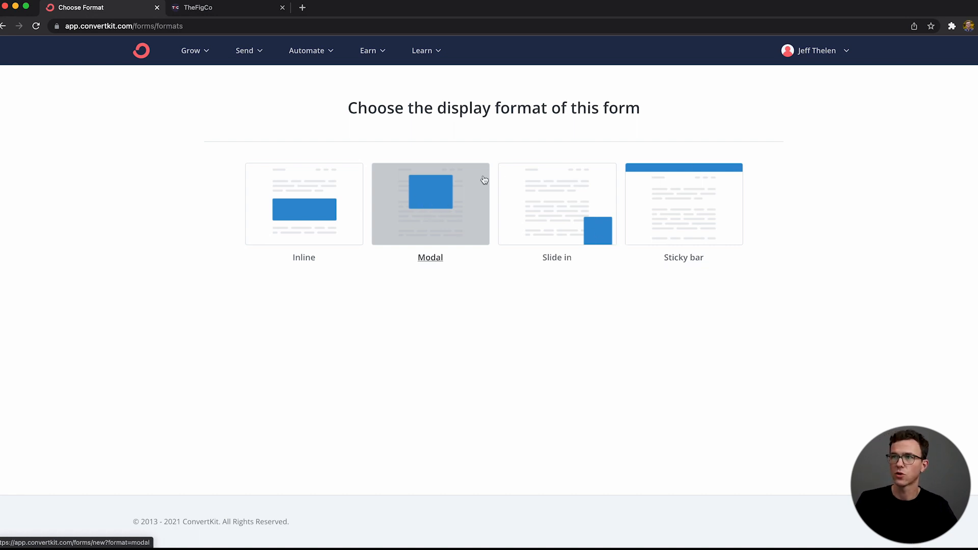
click(290, 209)
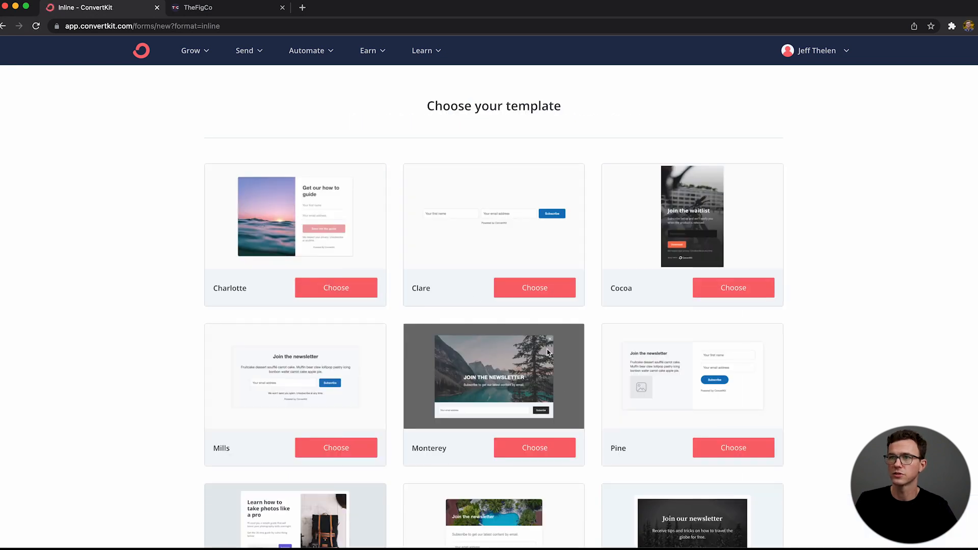
Step: Browse the inline form templates and choose the Poplar template
scroll(402, 362, down, 5)
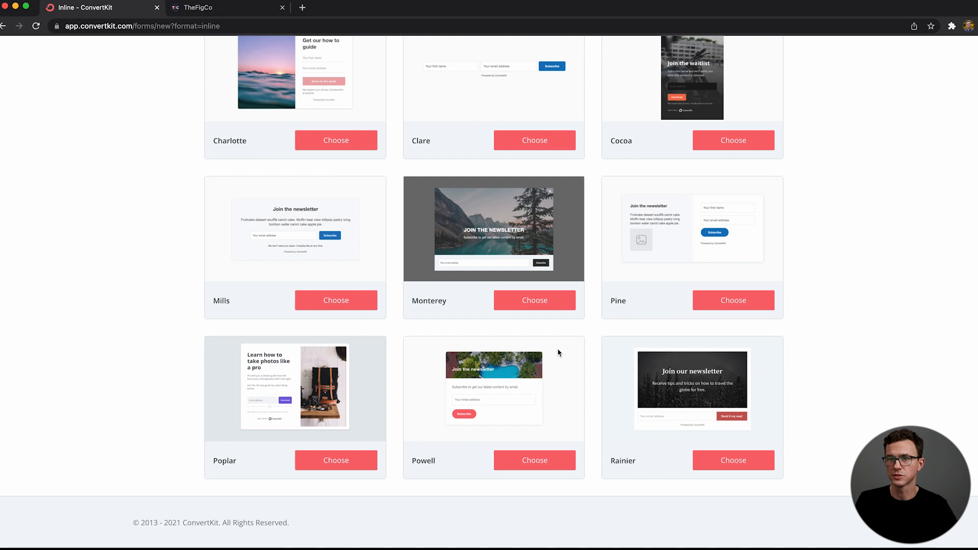
scroll(558, 346, up, 3)
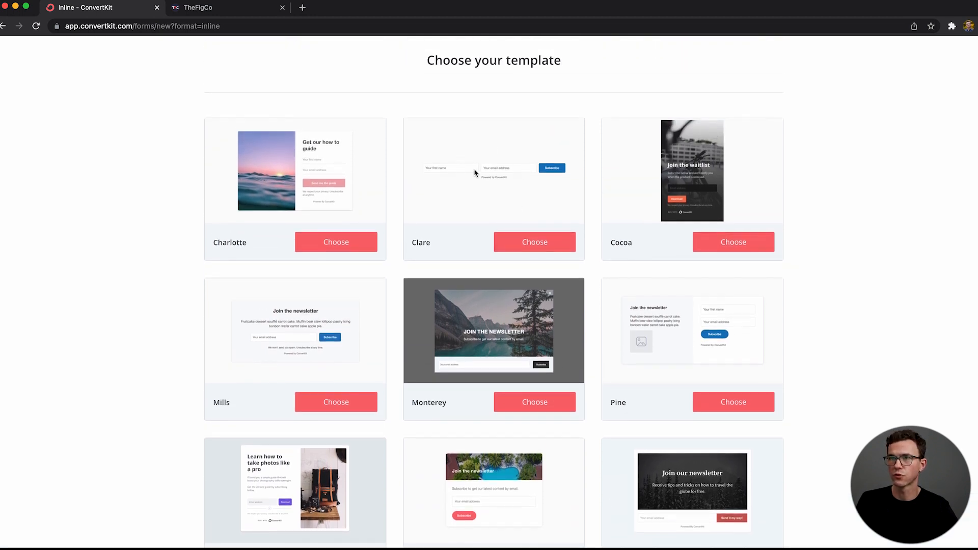
scroll(468, 340, down, 2)
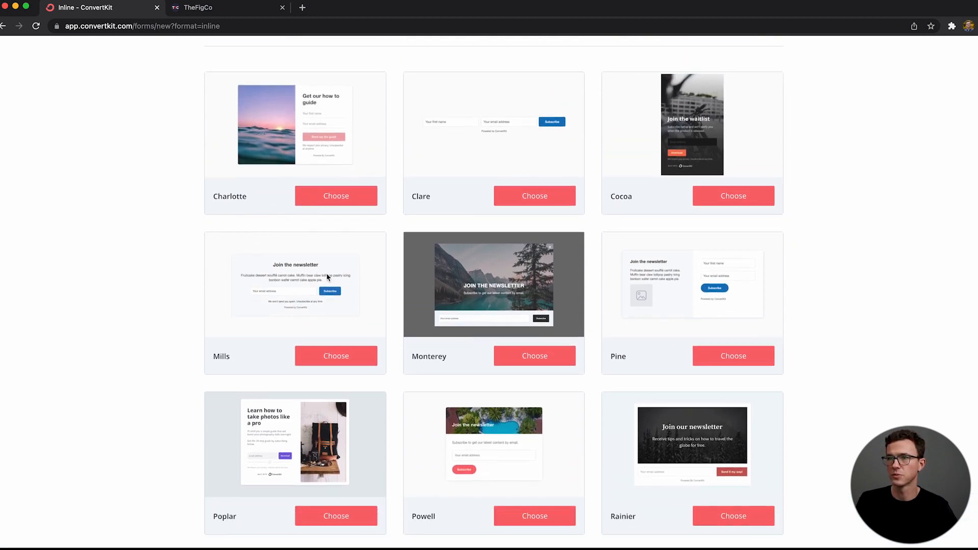
scroll(294, 389, down, 2)
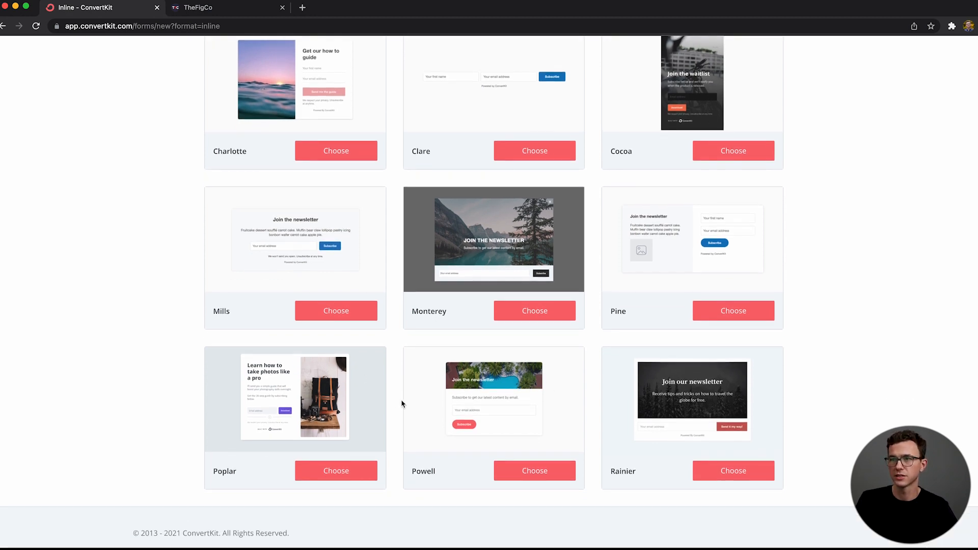
click(344, 470)
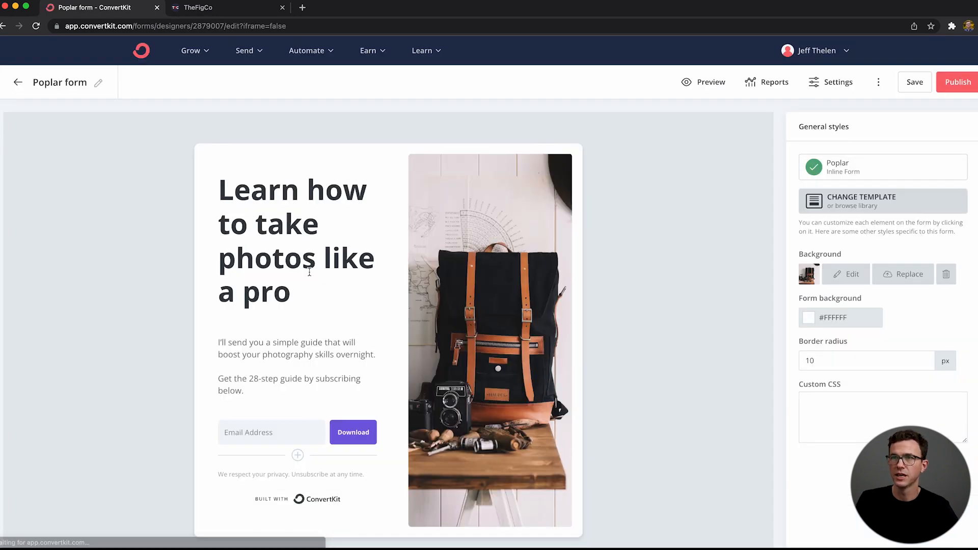
Step: Replace the form's headline with "Best coffee brewing guide!"
click(309, 272)
text(Best coffee bv)
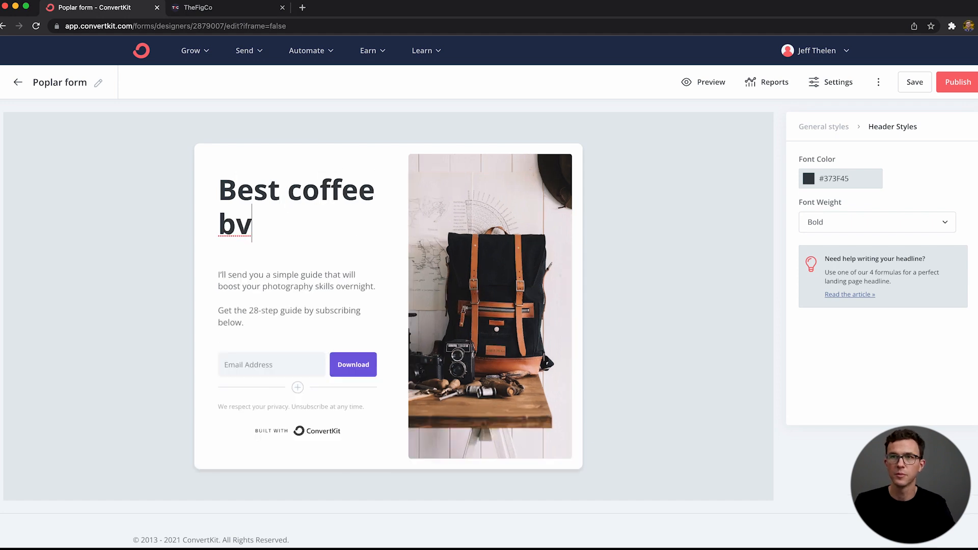
key(BackSpace)
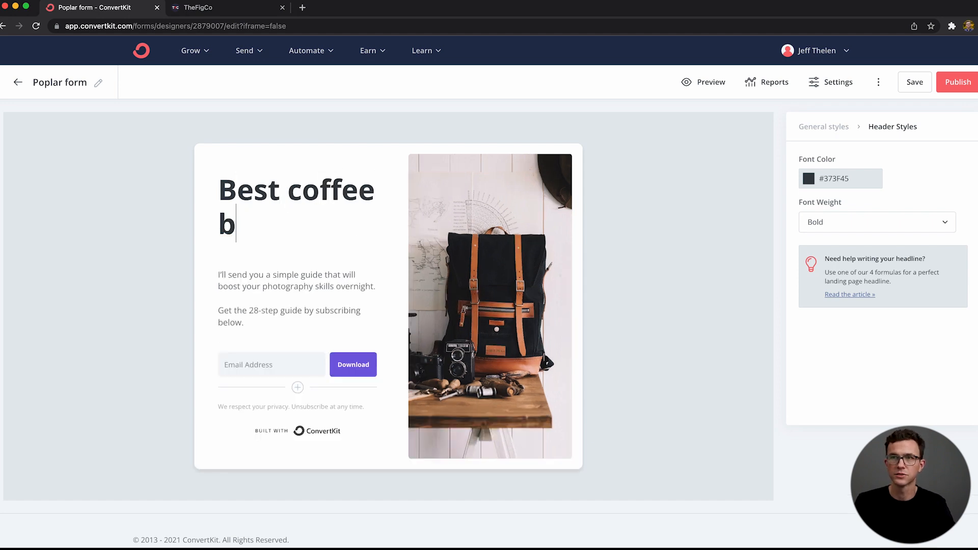
text(rewing guide!)
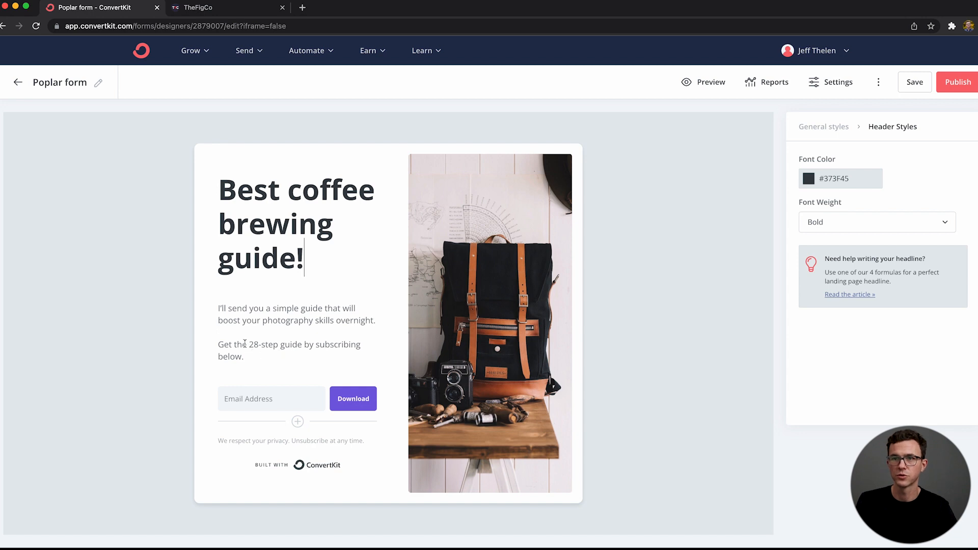
Step: Reword the second description paragraph to read "Get the 28 brewing-option guide by subscribing below."
click(278, 345)
key(BackSpace)
key(BackSpace)
key(BackSpace)
key(BackSpace)
key(BackSpace)
text(brewing option)
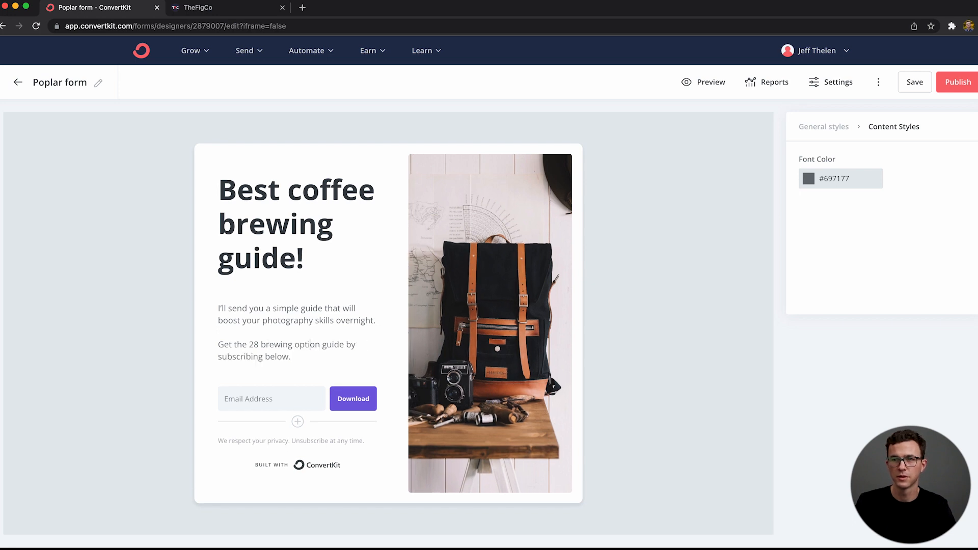
key(BackSpace)
text(-)
key(Down)
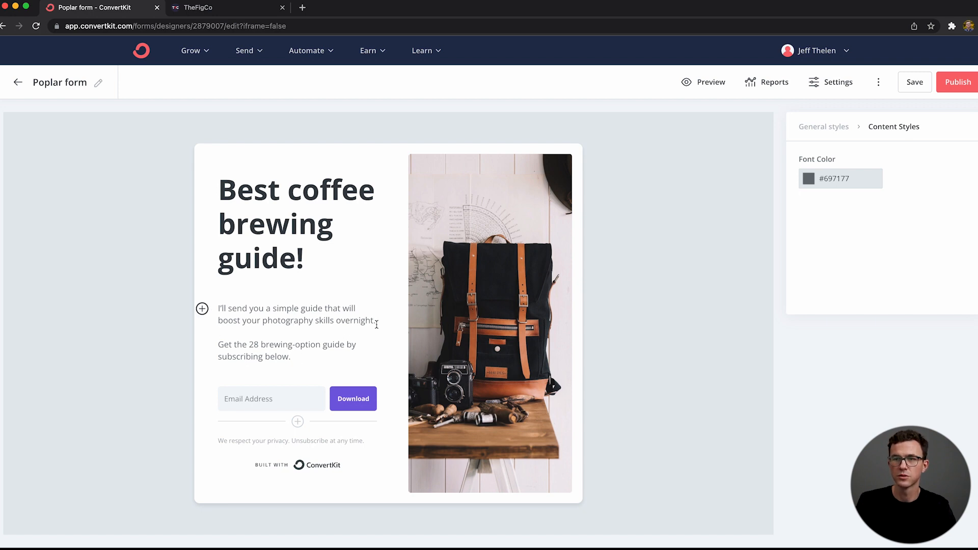
Step: Replace the first description paragraph about photography skills with "Up your coffee brewing game!"
drag(376, 324, 214, 309)
key(BackSpace)
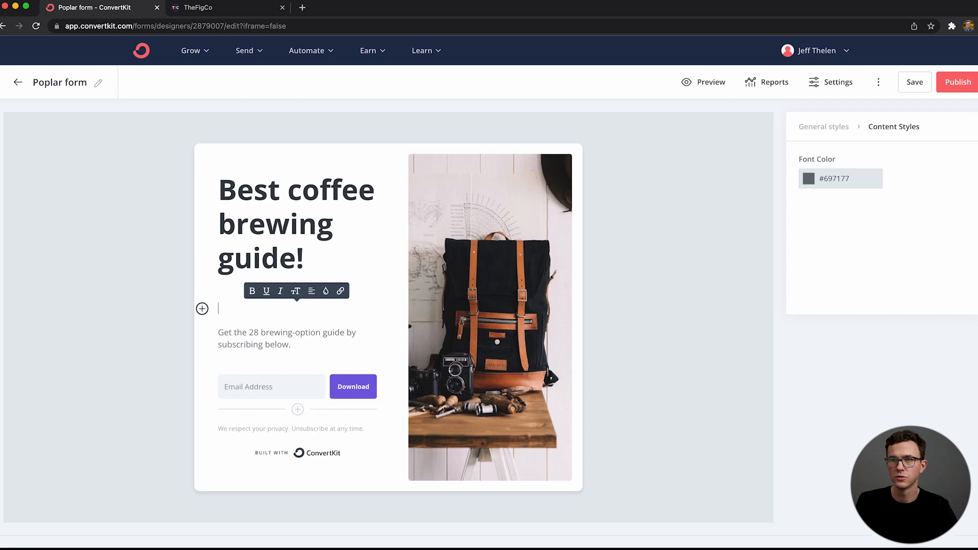
text(Best cof)
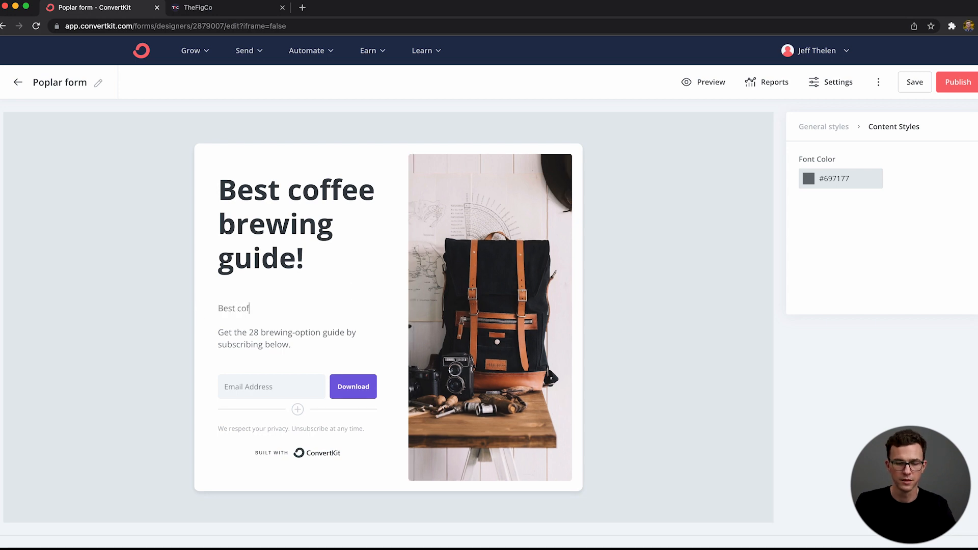
key(BackSpace)
key(BackSpace)
key(BackSpace)
text(Up)
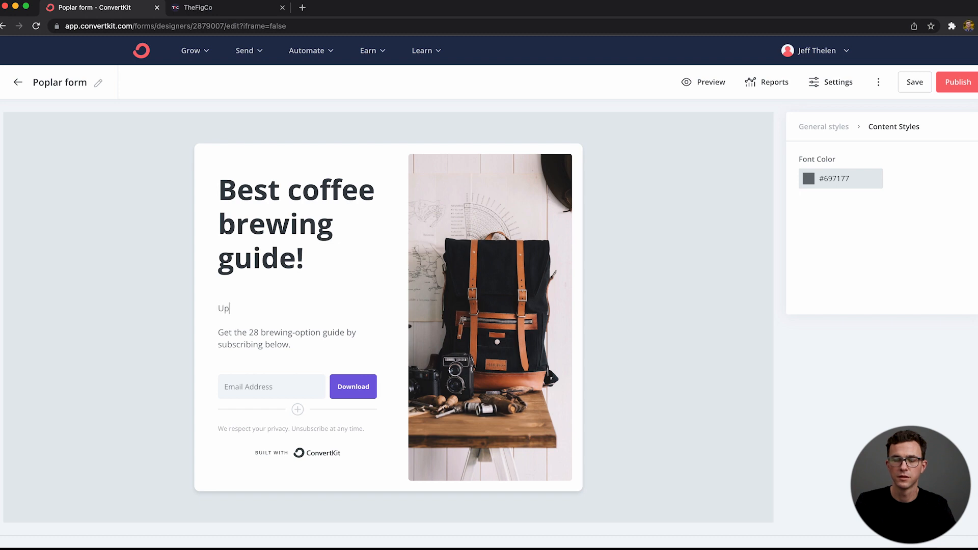
text( your coffee)
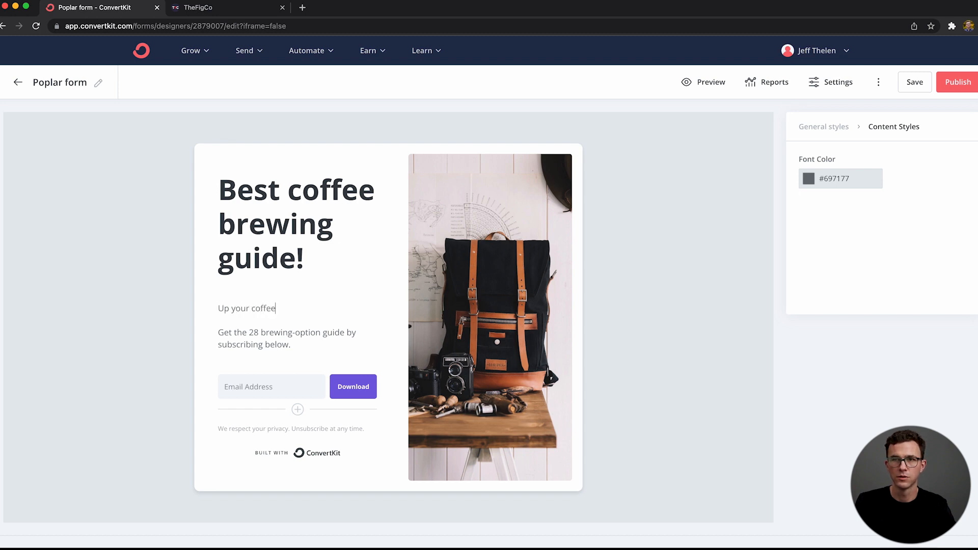
text( brewing )
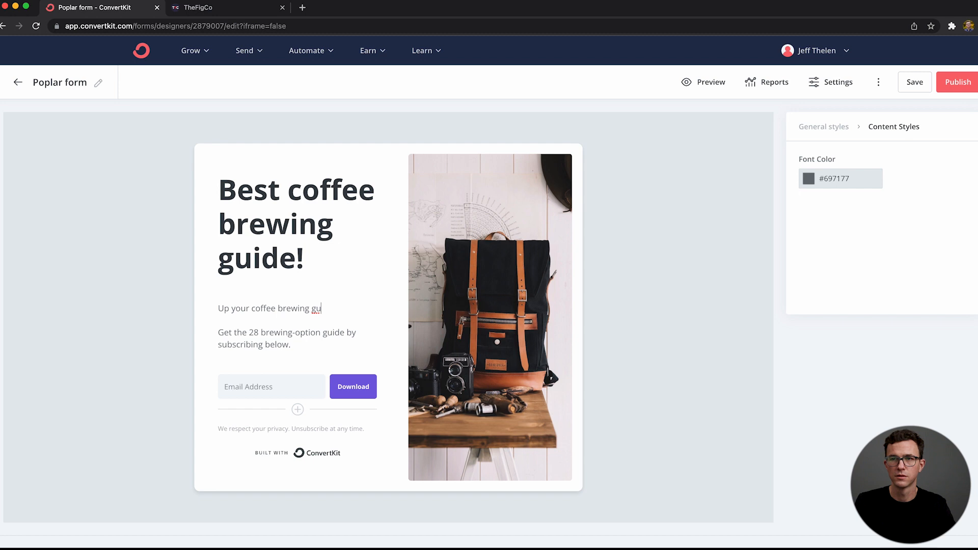
text(game!)
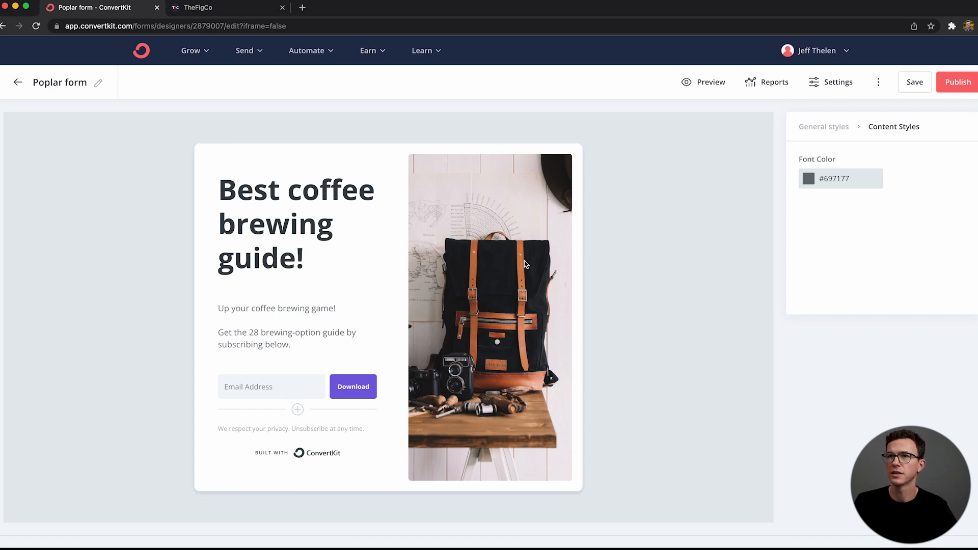
Step: Replace the form's background image with the Unsplash "coffee" photo of two latte cups on a round wooden table among dark leaves
click(822, 128)
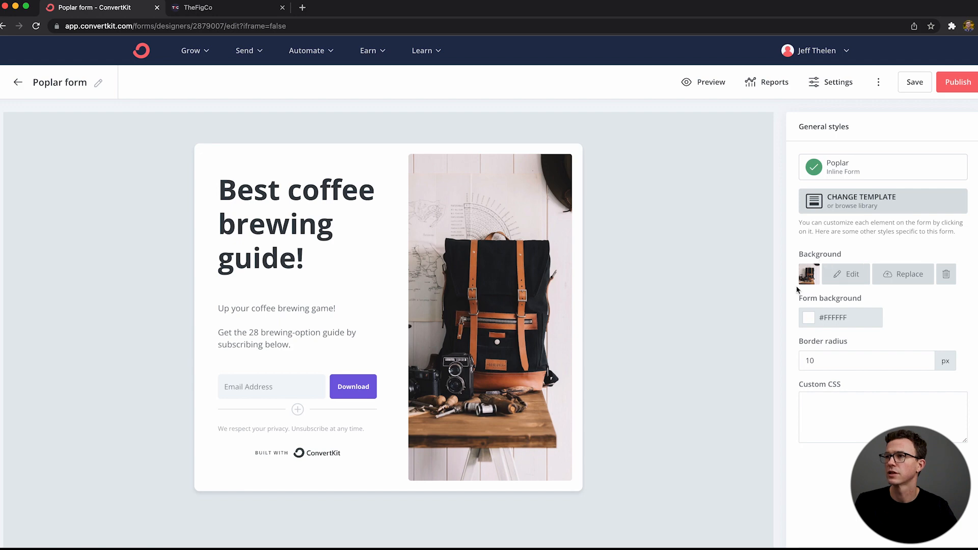
click(906, 277)
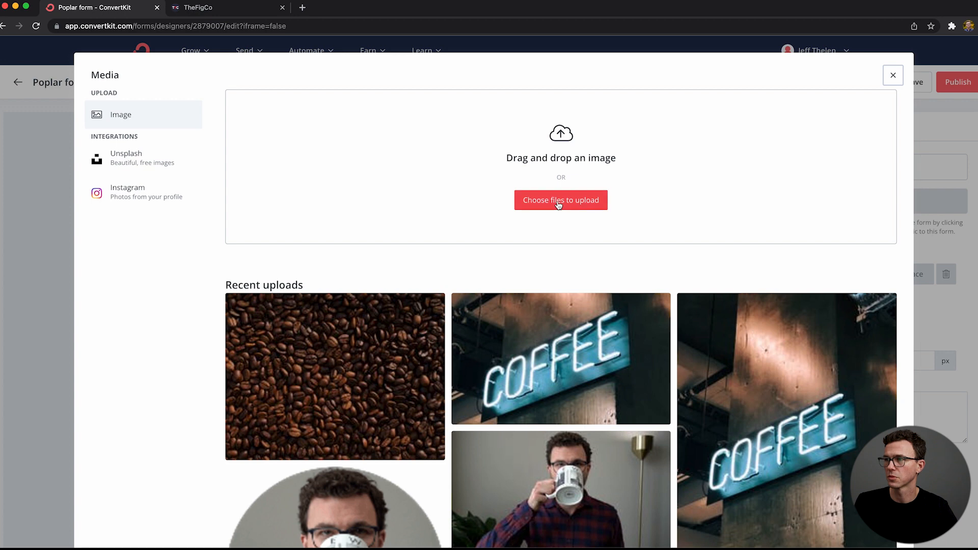
scroll(779, 332, down, 4)
scroll(662, 250, up, 4)
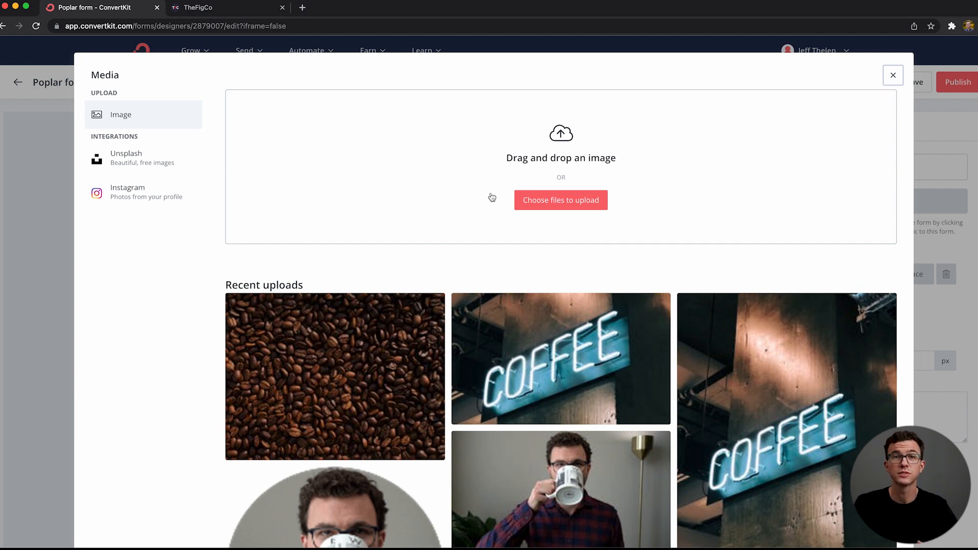
click(151, 162)
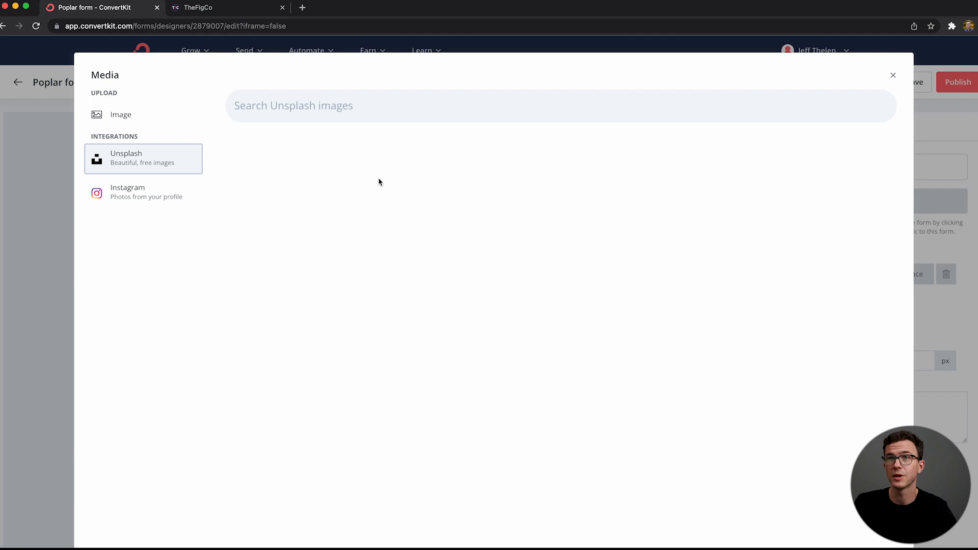
text(coffee)
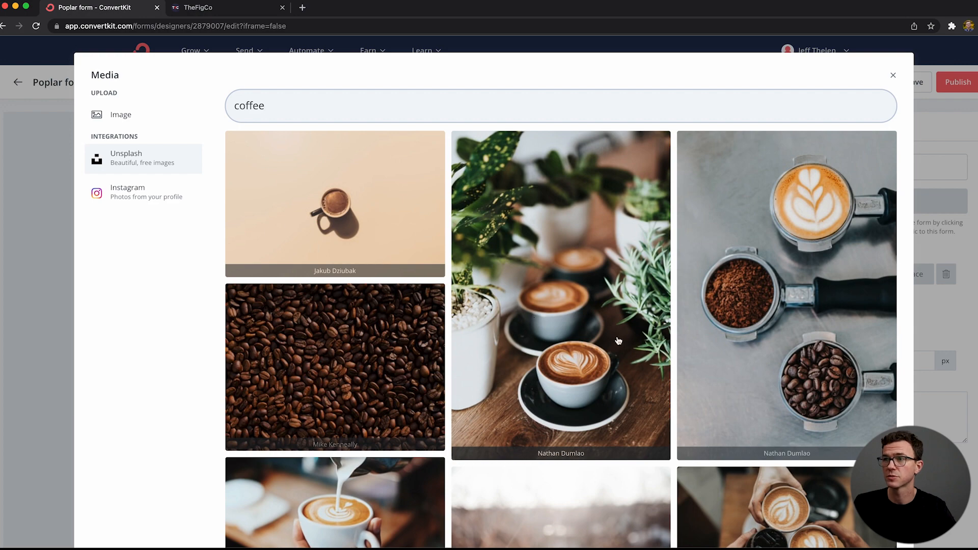
scroll(601, 336, down, 2)
scroll(601, 336, down, 10)
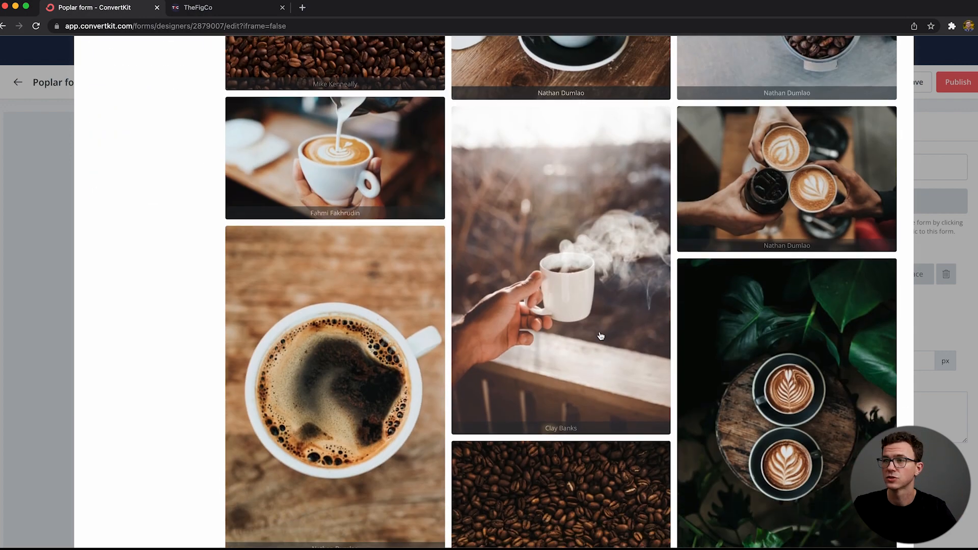
scroll(761, 317, down, 2)
scroll(760, 318, down, 1)
scroll(763, 319, up, 2)
click(785, 194)
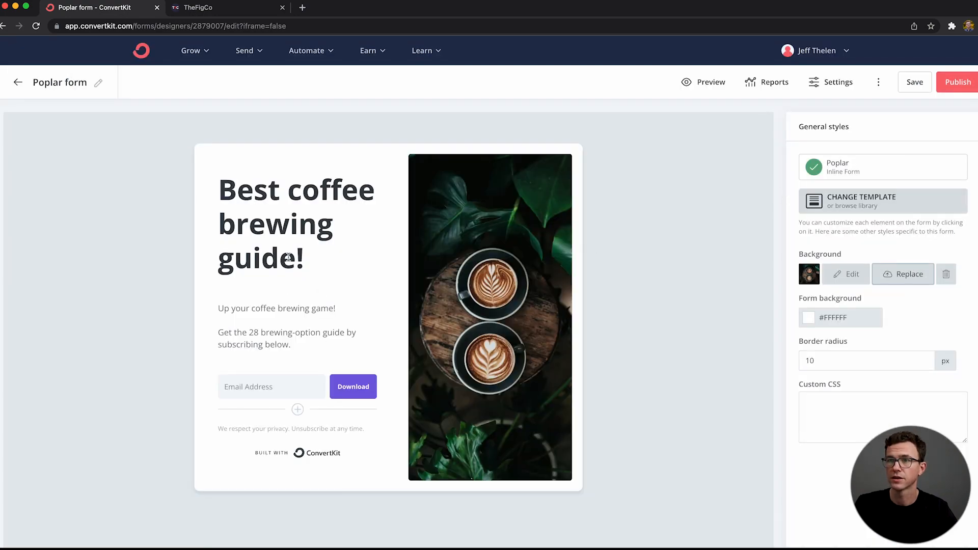
Step: Add a First Name custom field to the form and place it above the Email Address field
click(297, 410)
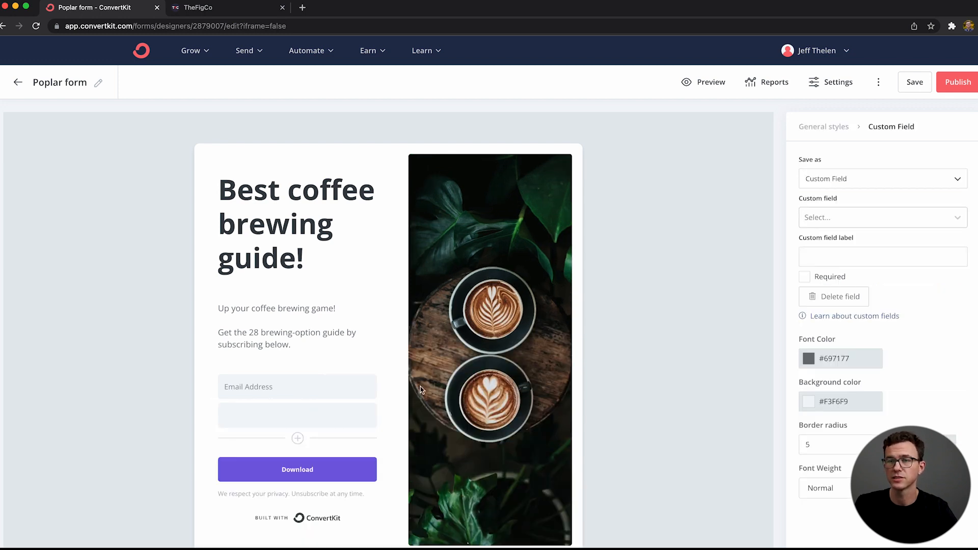
click(869, 219)
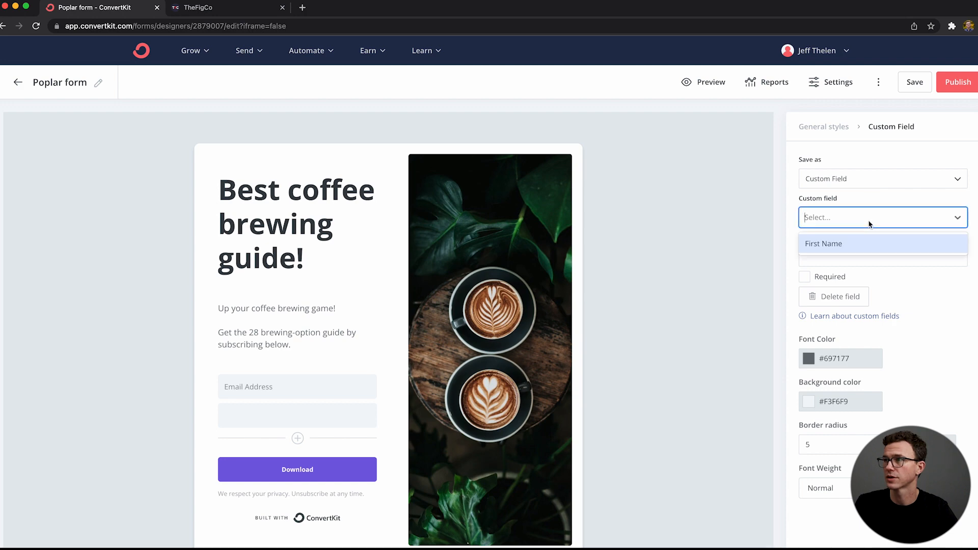
click(851, 249)
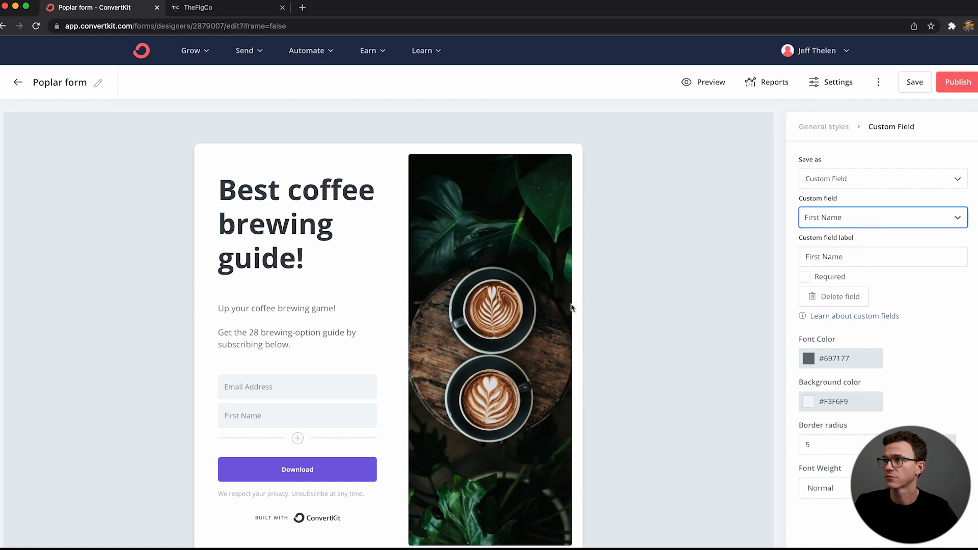
drag(212, 417, 234, 384)
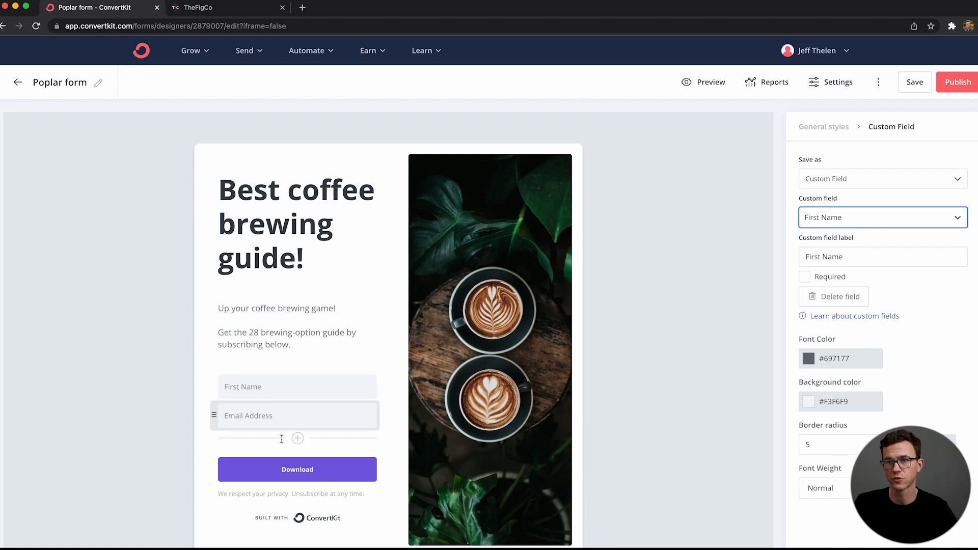
Step: Change the form's Download button text to "Get the guide"
click(322, 473)
double_click(323, 474)
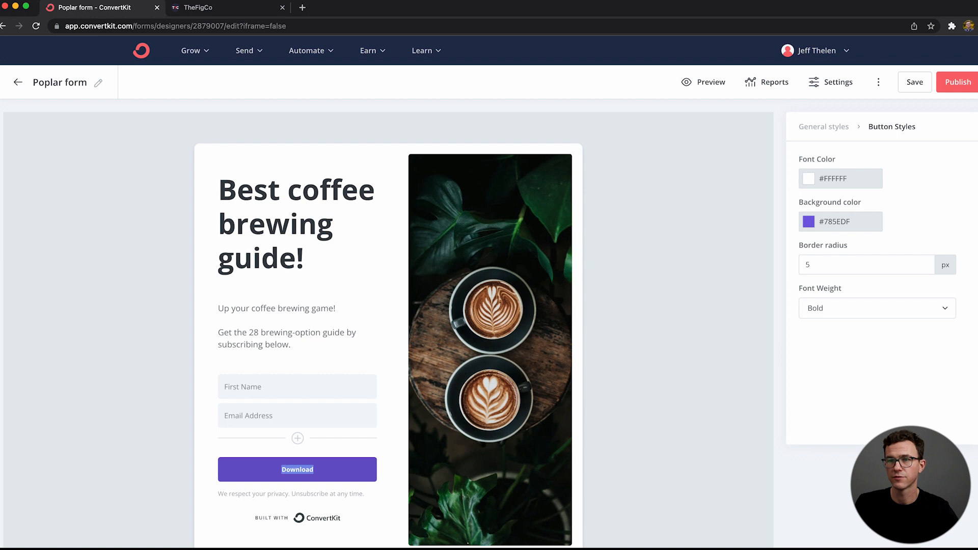
text(Get the guide)
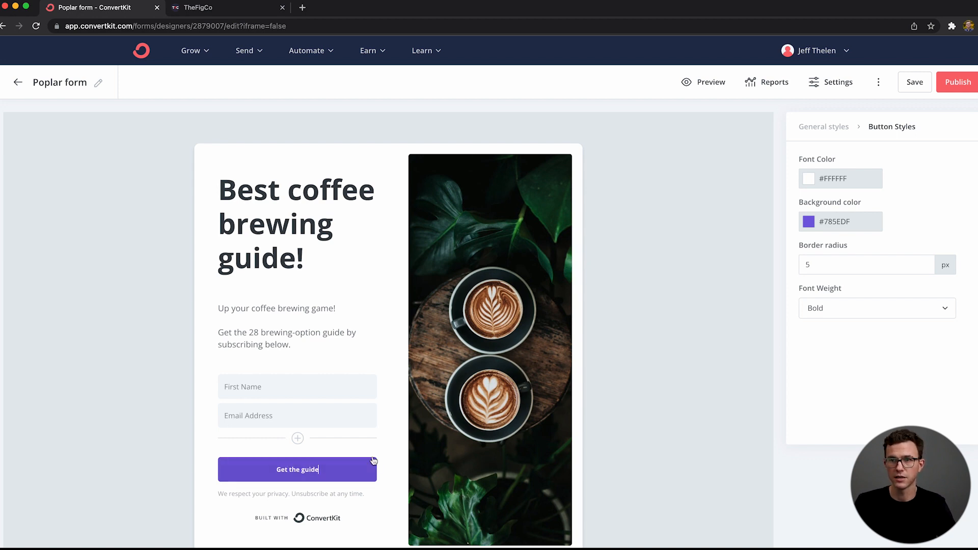
Step: Set the "Get the guide" button's background color to the dark navy #282a3b and look over the form
click(836, 222)
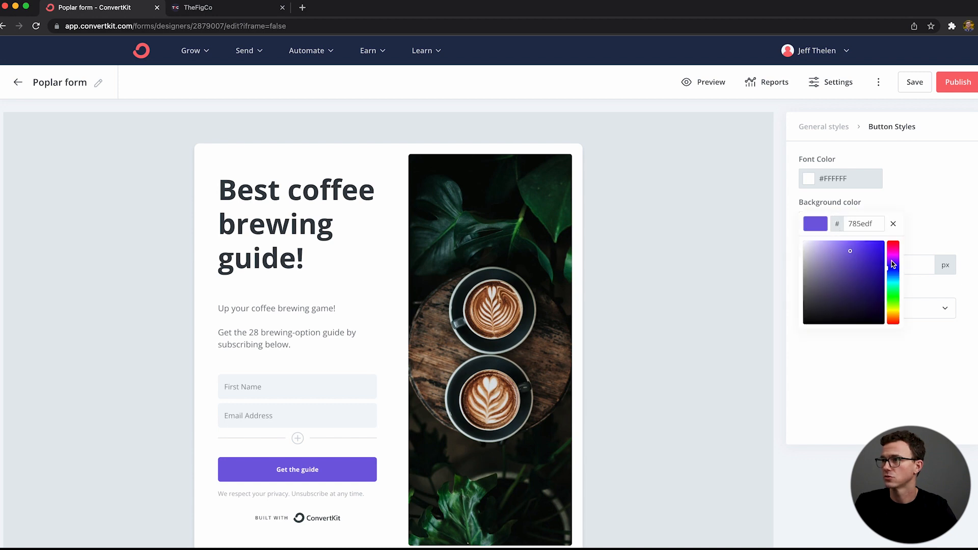
drag(851, 253, 831, 308)
click(868, 299)
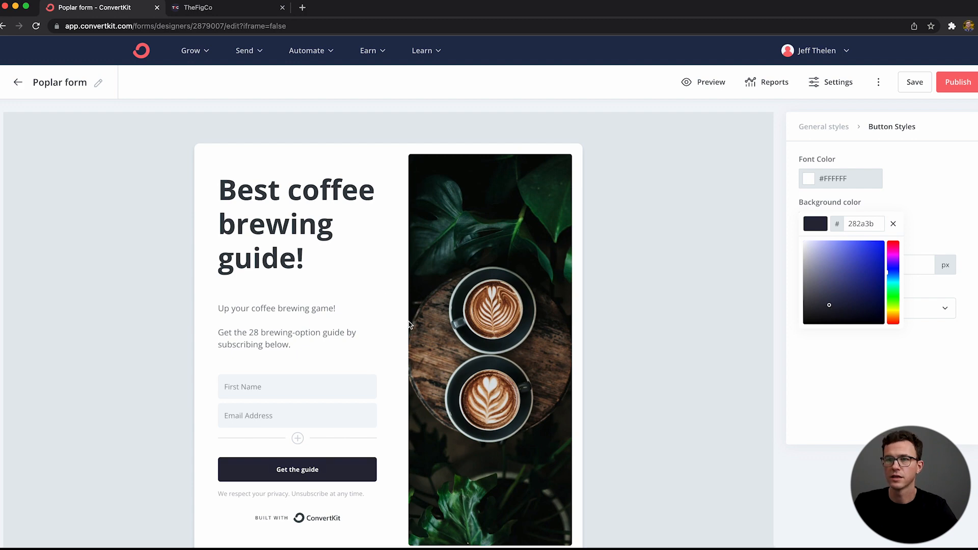
scroll(369, 336, down, 3)
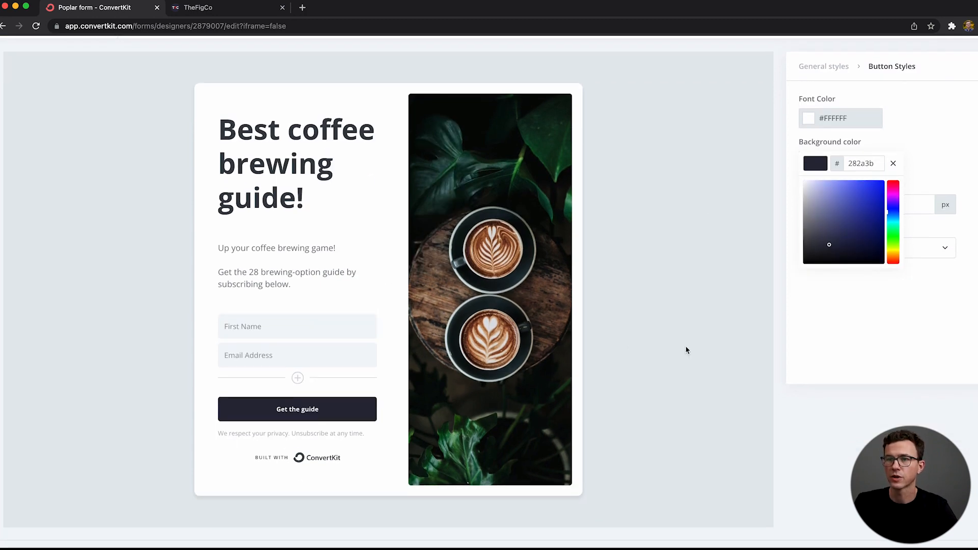
scroll(685, 349, up, 3)
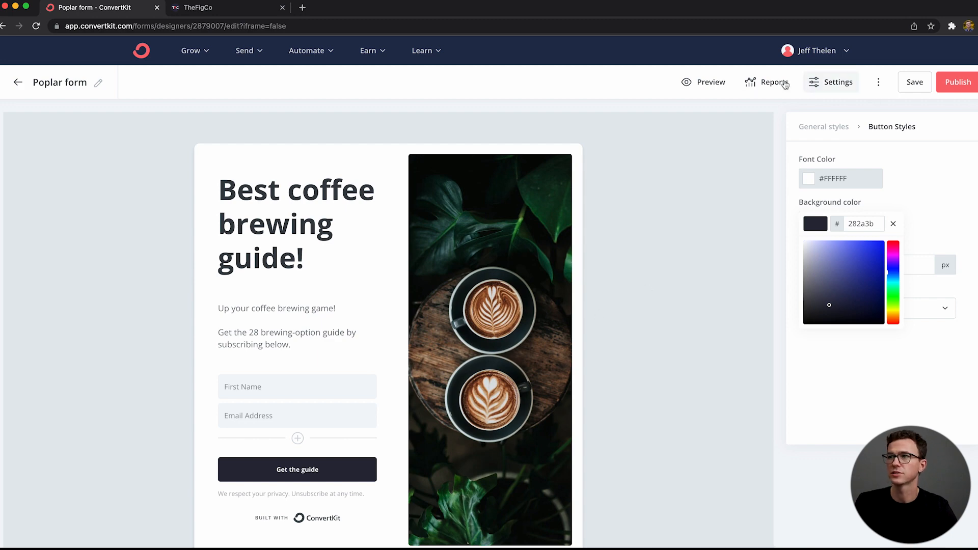
Step: Open the form settings and examine the external page redirect option, keeping the success message for new subscribers
click(823, 87)
click(824, 88)
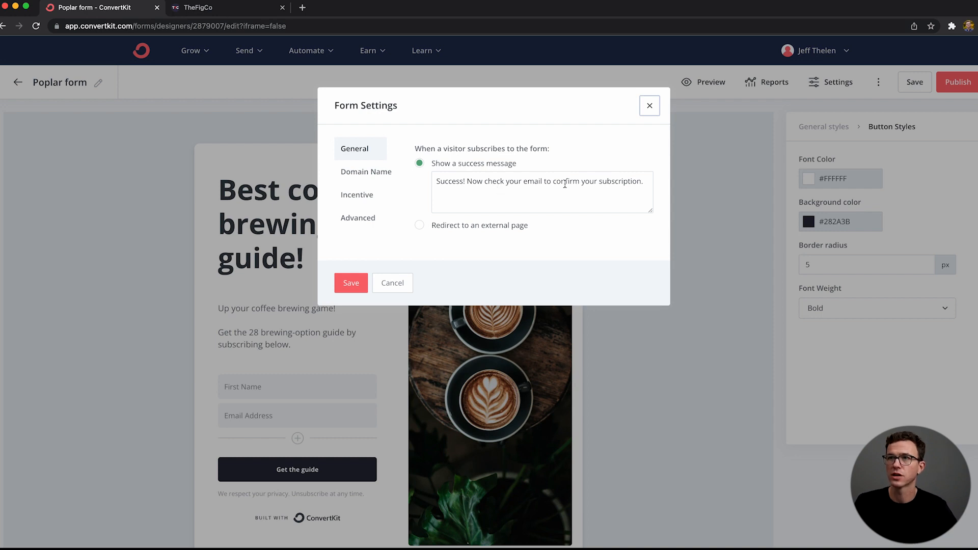
click(421, 225)
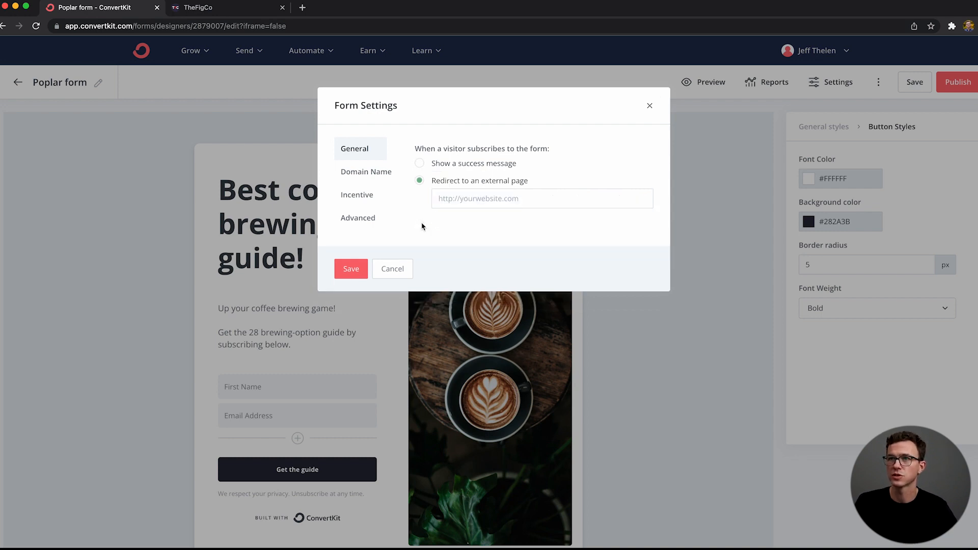
click(419, 163)
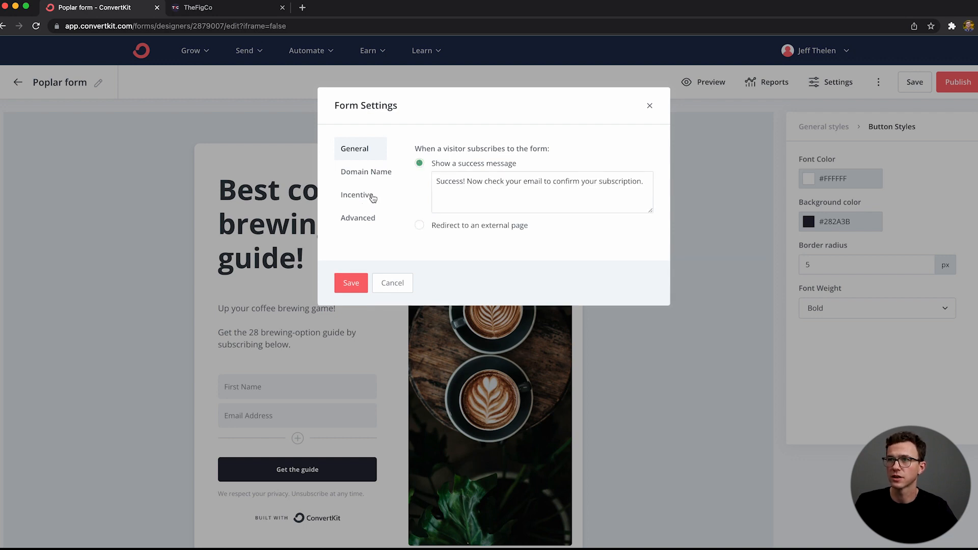
Step: Add a page URL "coffee-guide-form-1" on the account's custom domain in the form's domain name settings
click(377, 175)
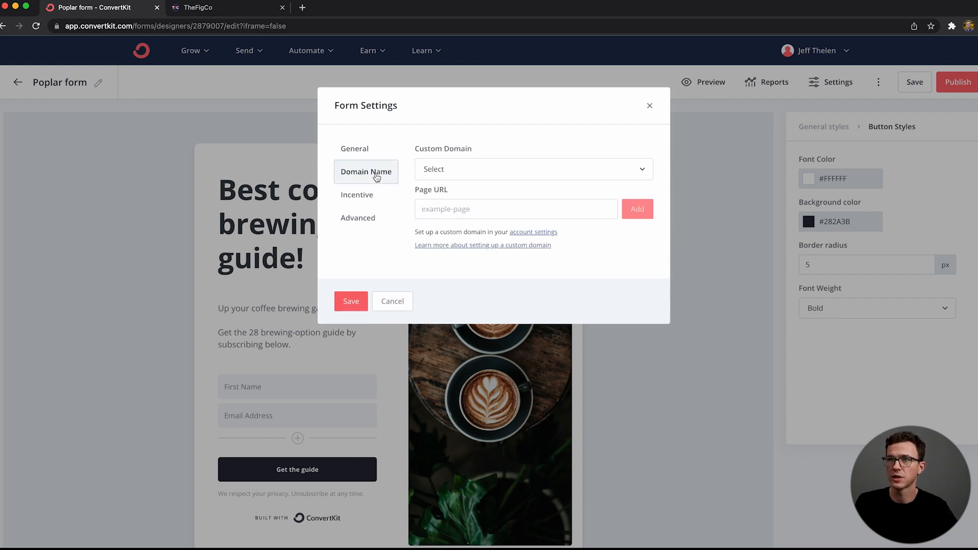
click(471, 171)
click(474, 218)
click(470, 210)
text(coffee-guide-form-1)
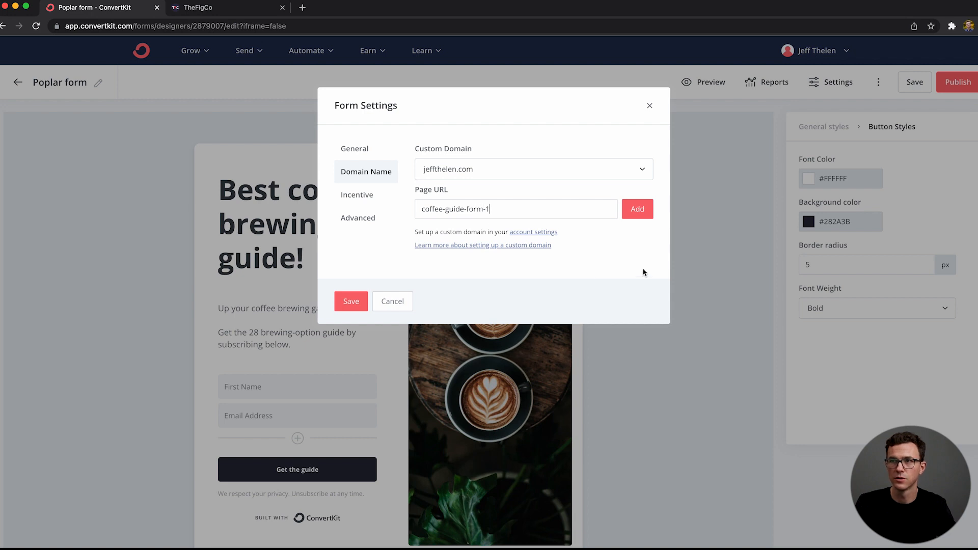
click(637, 210)
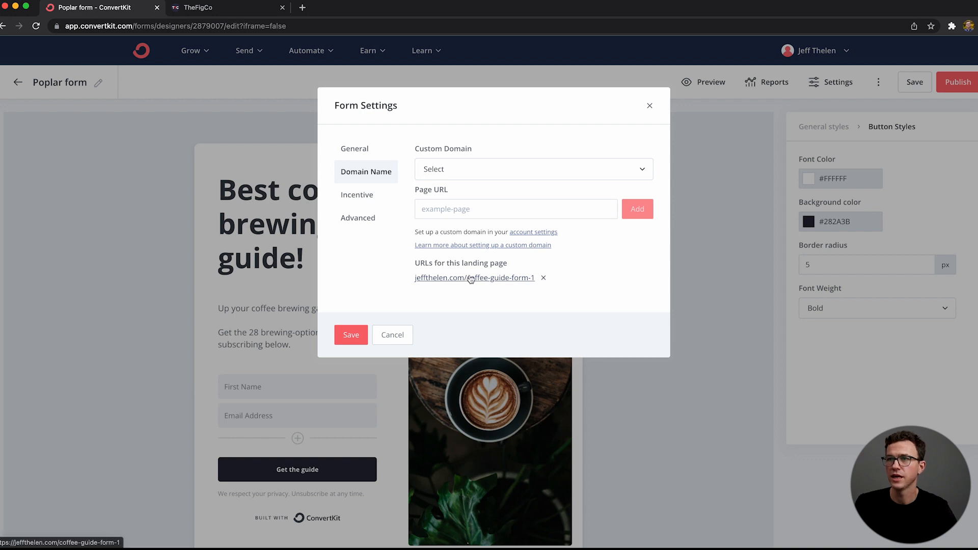
Step: Open the form's incentive settings and examine the URL and Download redirect options, keeping the URL redirect after confirming
click(368, 198)
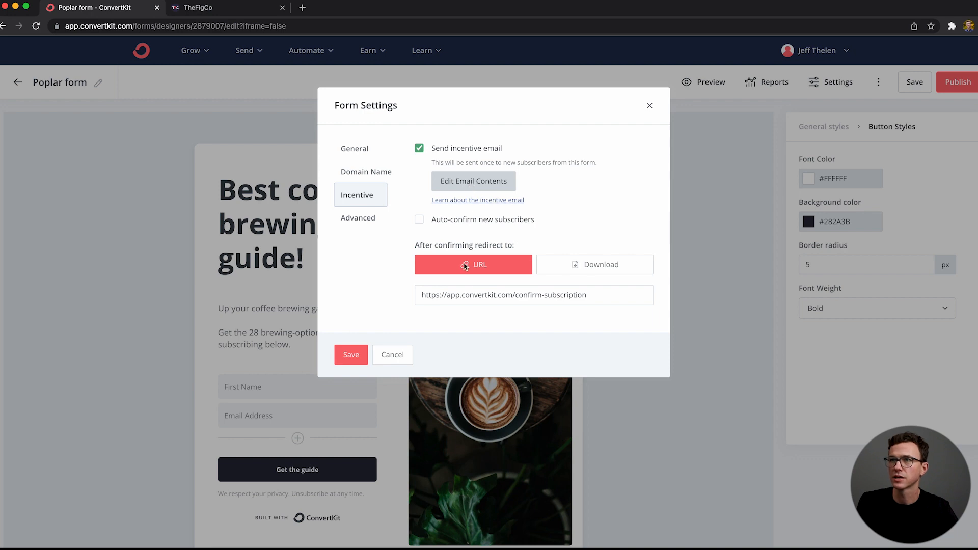
double_click(449, 244)
click(448, 244)
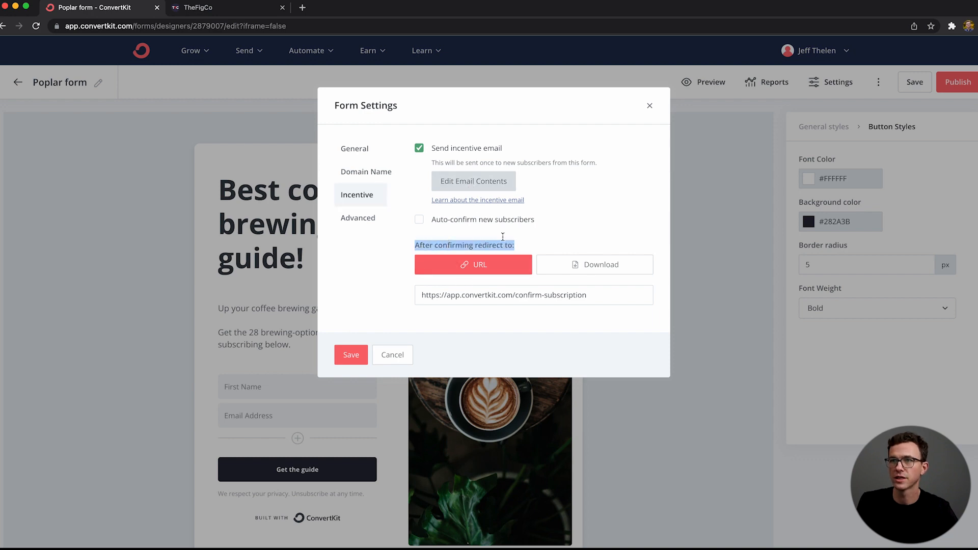
triple_click(480, 287)
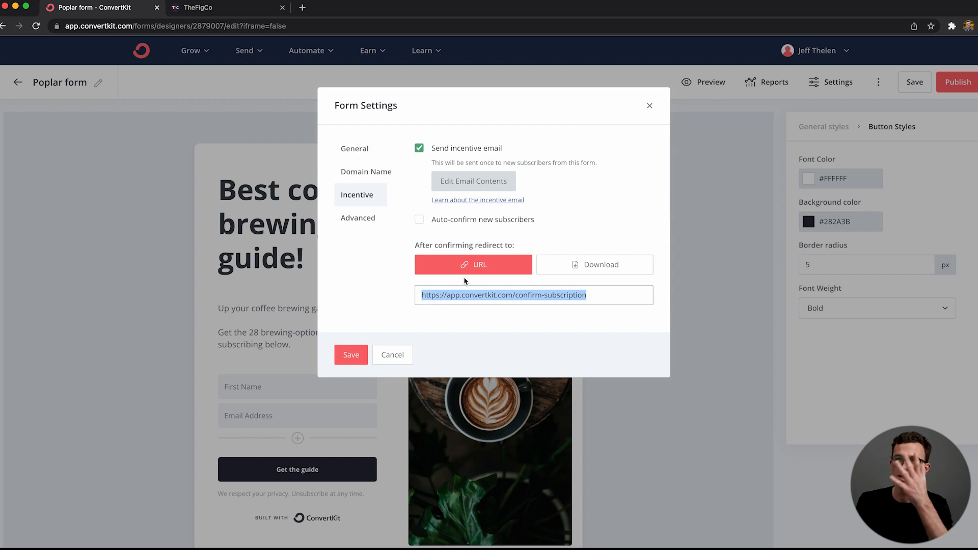
click(600, 265)
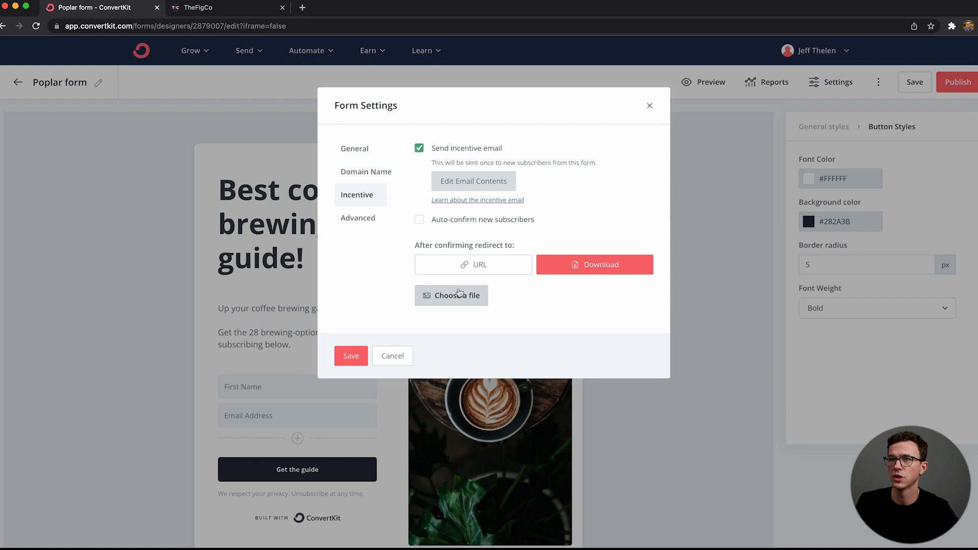
click(457, 264)
triple_click(476, 295)
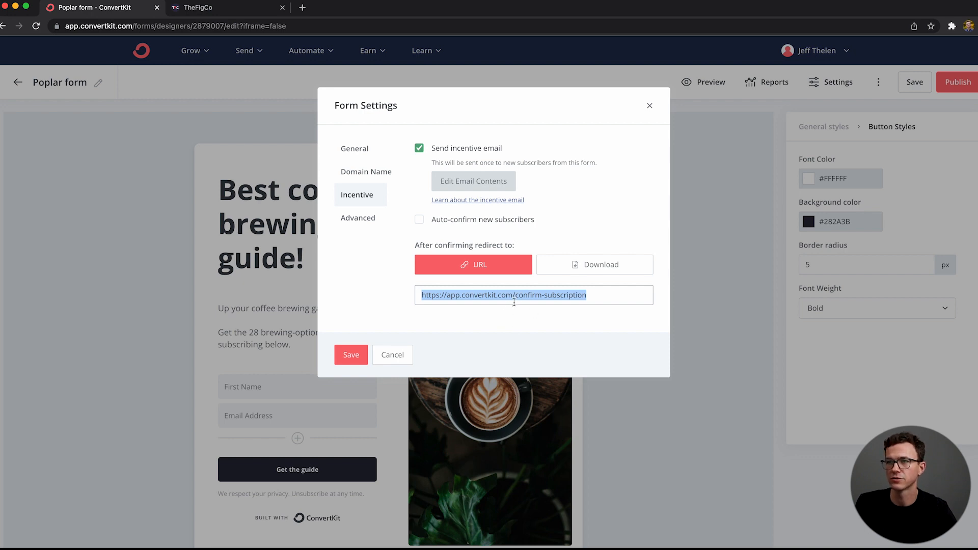
Step: Open the incentive email contents and set the subject to "Here's your coffee guide, confirm your email"
click(453, 182)
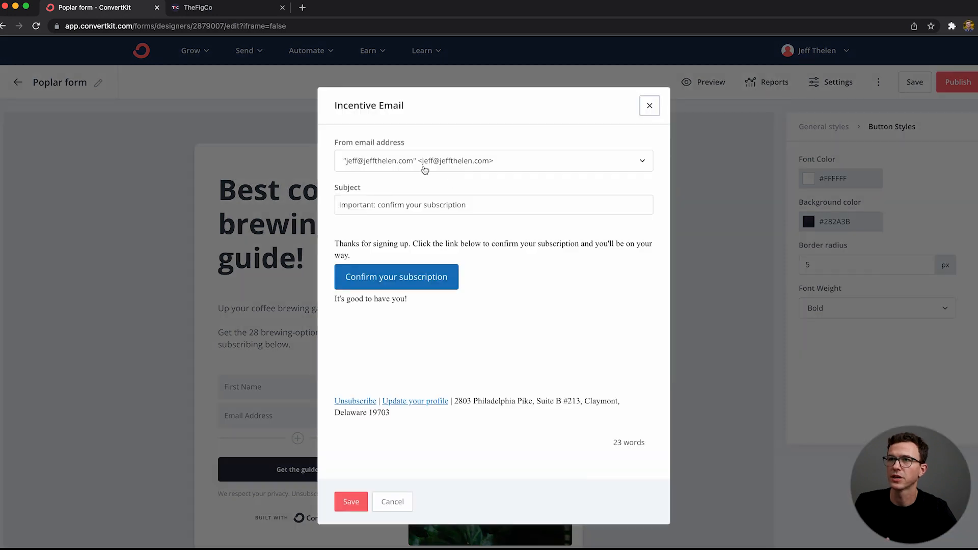
triple_click(404, 211)
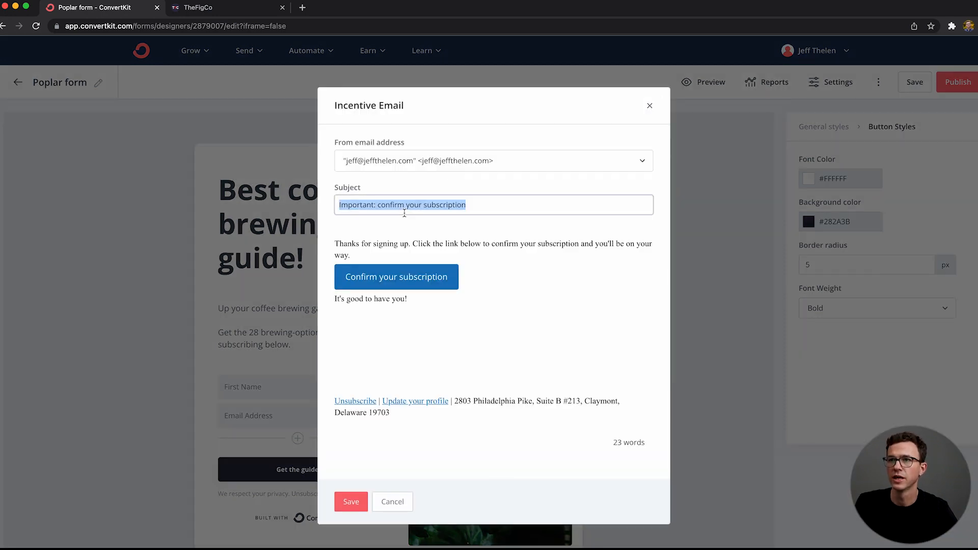
text(Here's y)
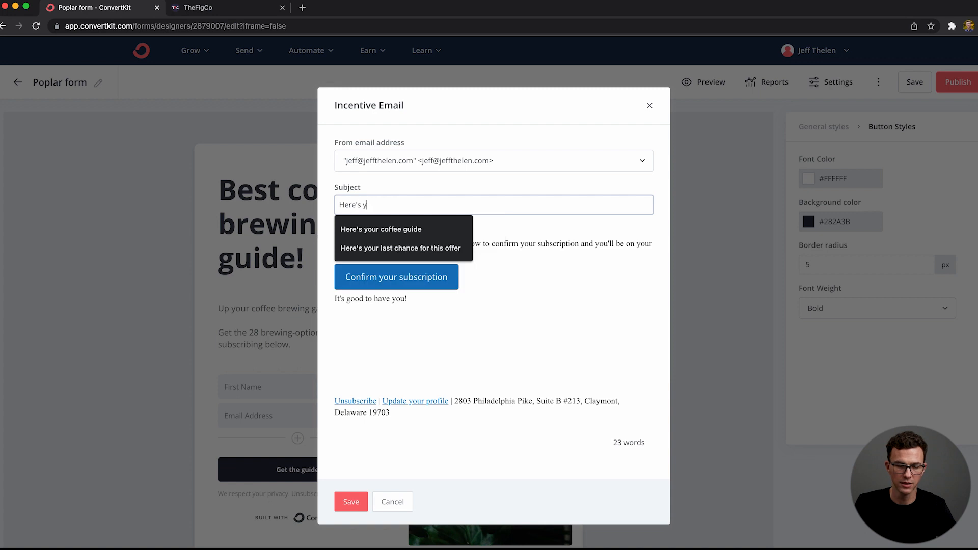
text(our)
key(Down)
key(Return)
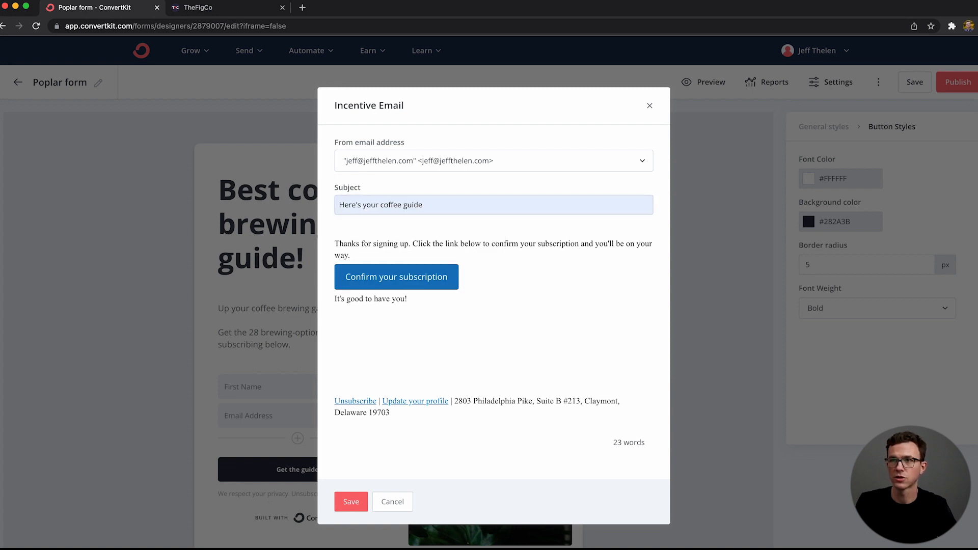
text(, confirm your email)
Step: Change the incentive email's confirmation button text to "Download guide"
click(371, 276)
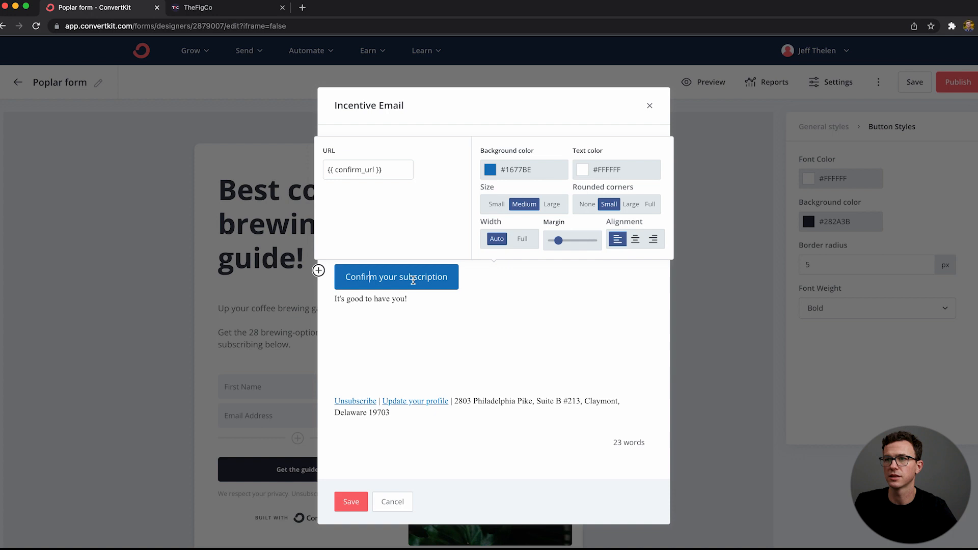
drag(447, 276, 386, 278)
text(n)
key(BackSpace)
key(BackSpace)
key(BackSpace)
key(BackSpace)
key(BackSpace)
key(BackSpace)
key(BackSpace)
key(BackSpace)
key(BackSpace)
key(BackSpace)
text(Download guide)
click(396, 301)
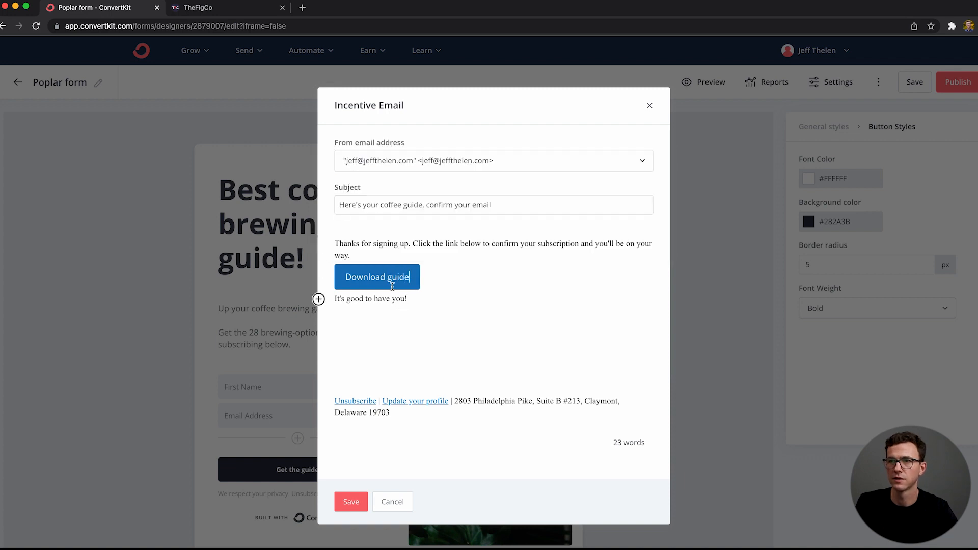
Step: Set the "Download guide" button's background color to the light blue #67B6F0
click(392, 286)
click(511, 173)
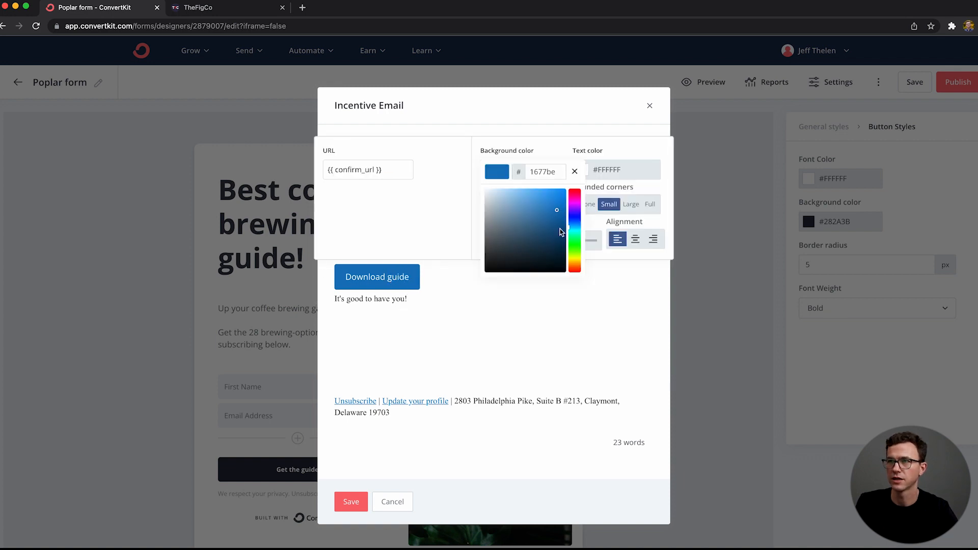
drag(557, 210, 532, 194)
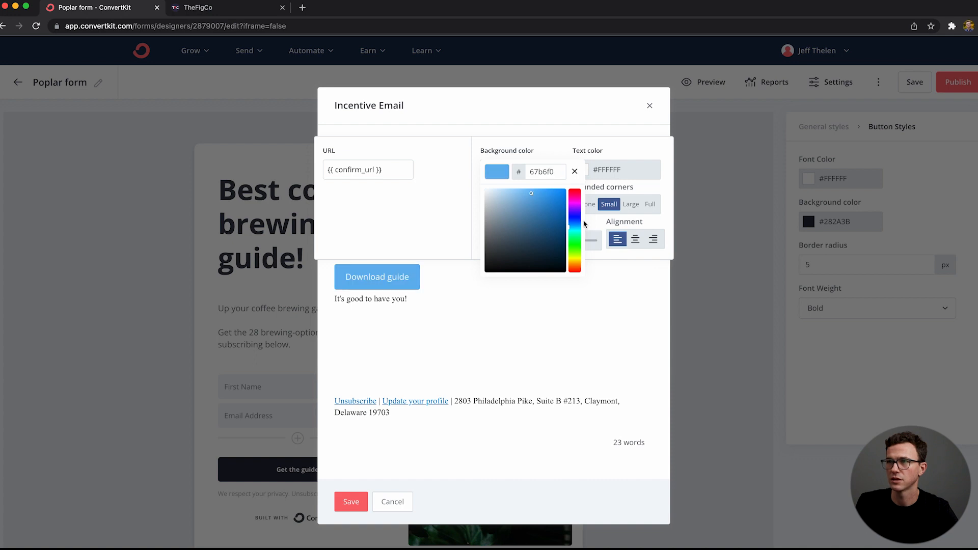
click(514, 326)
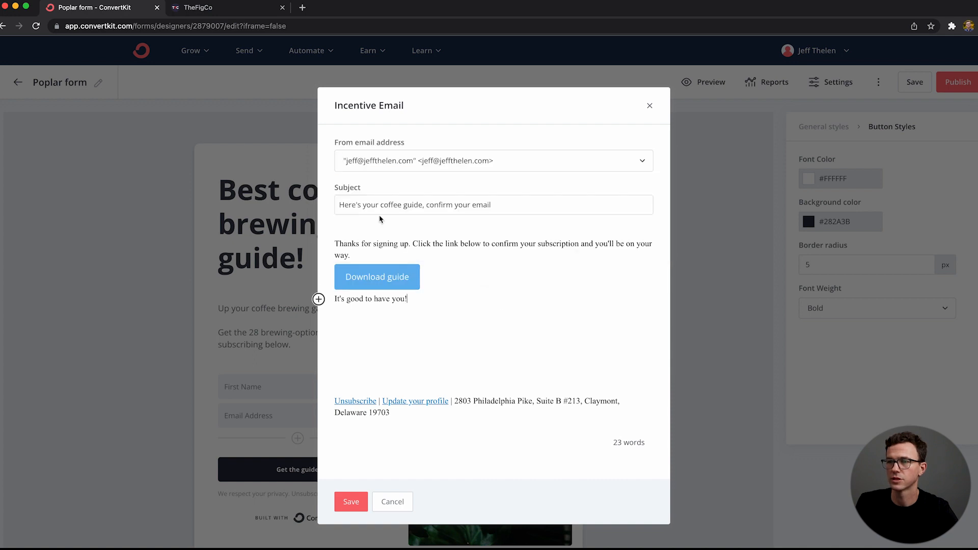
Step: Replace the intro with "Click the button below to confirm your email and download the coffee brewing guide." and sign off with the sender's first name
click(352, 257)
key(Up)
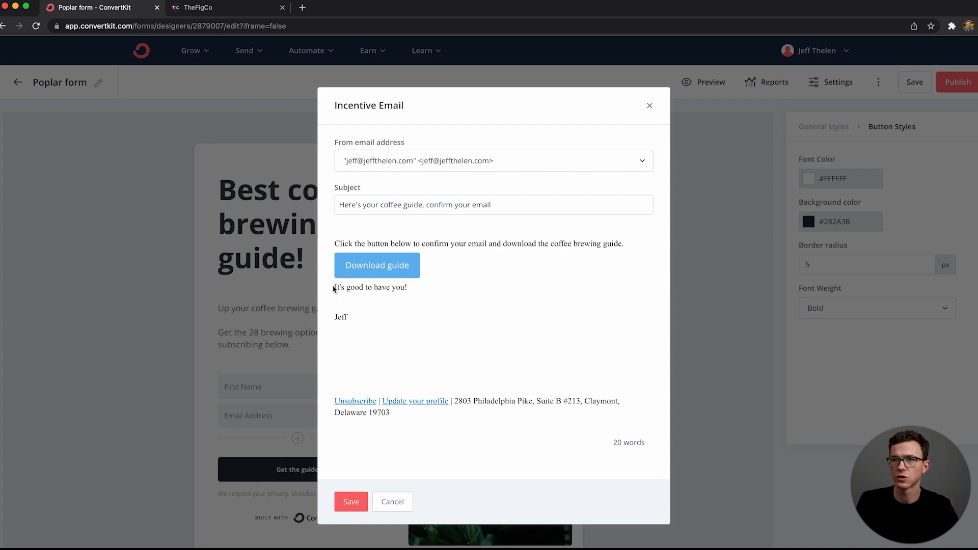
Step: Add a blank line above and below the "Download guide" button and save the incentive email
click(337, 287)
key(Return)
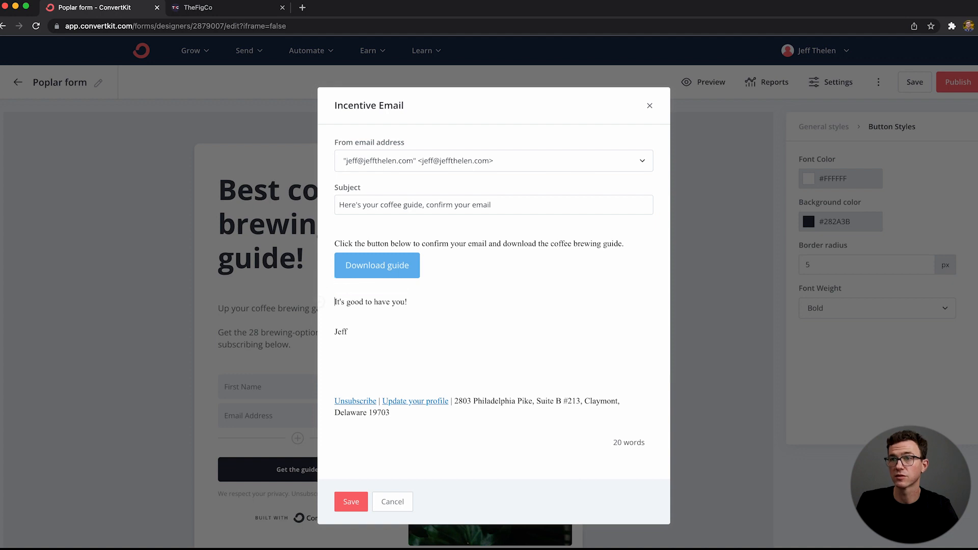
key(Up)
key(Return)
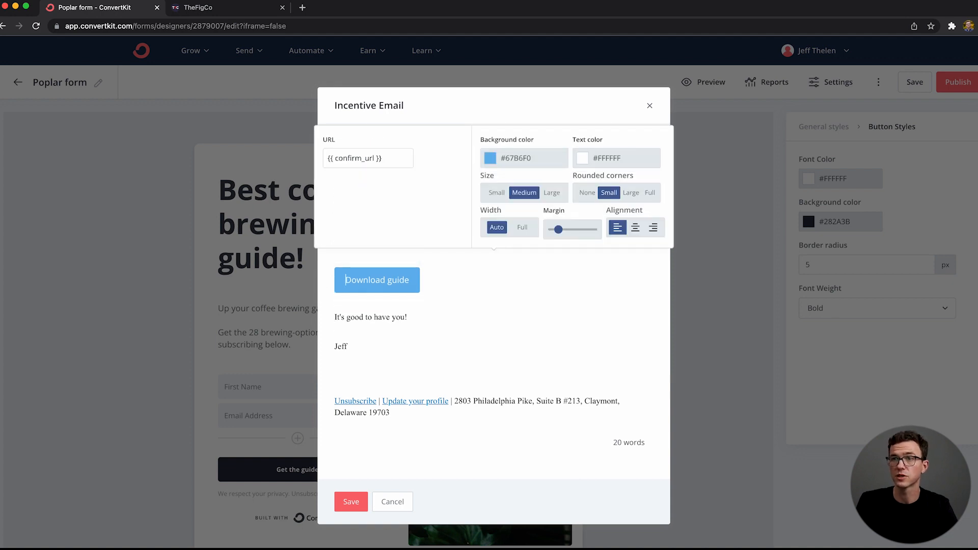
click(433, 311)
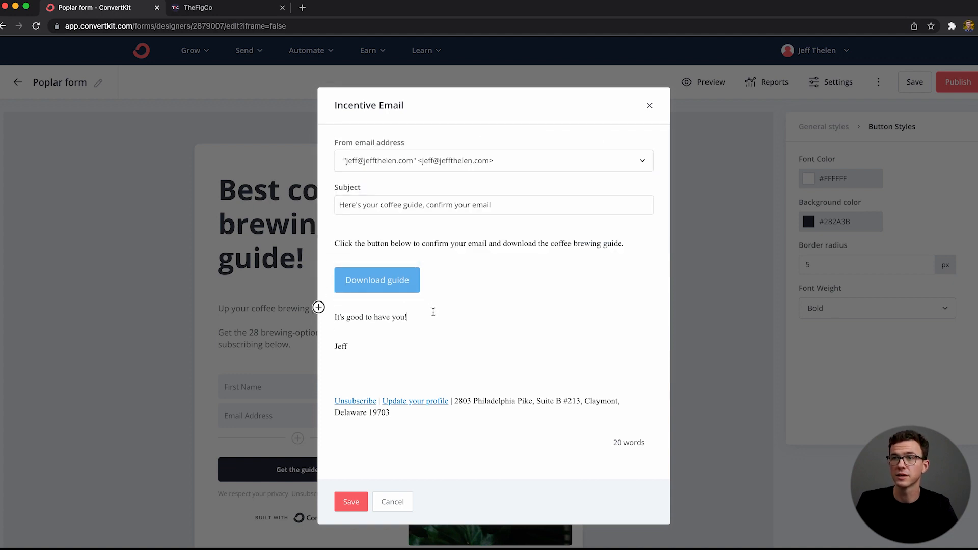
click(350, 501)
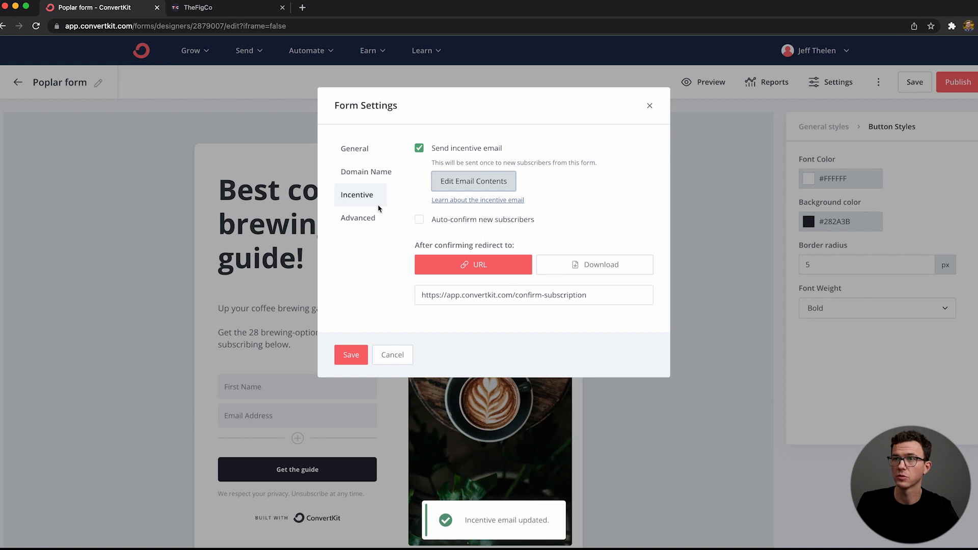
Step: Review the form's advanced options for return visitors and save the form settings
click(360, 218)
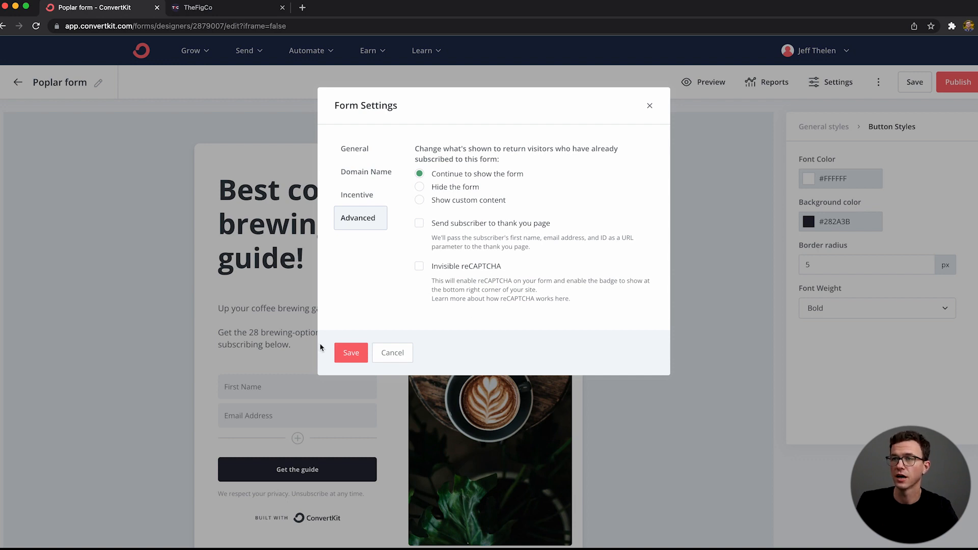
click(351, 352)
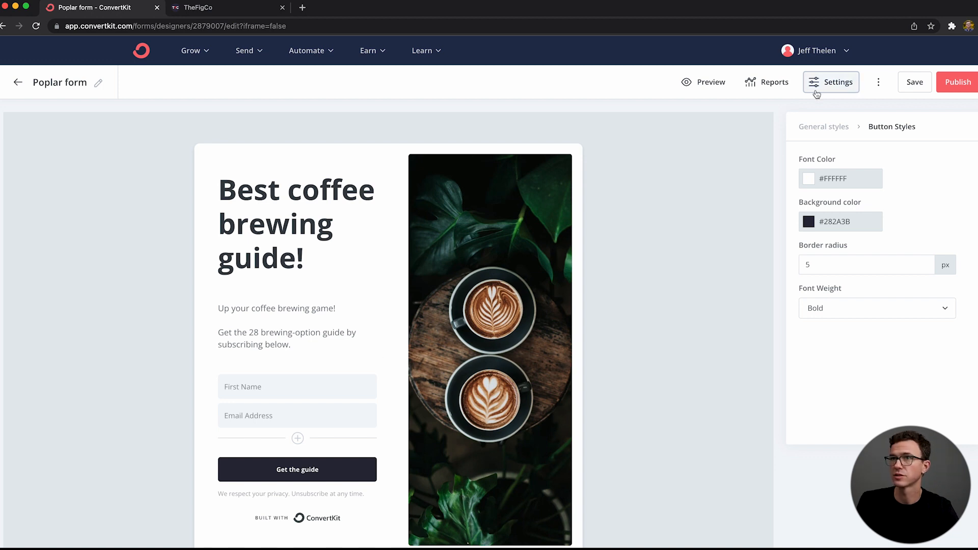
Step: Replace "Poplar" in the form's name with "Coffee brewing guide latte"
click(100, 83)
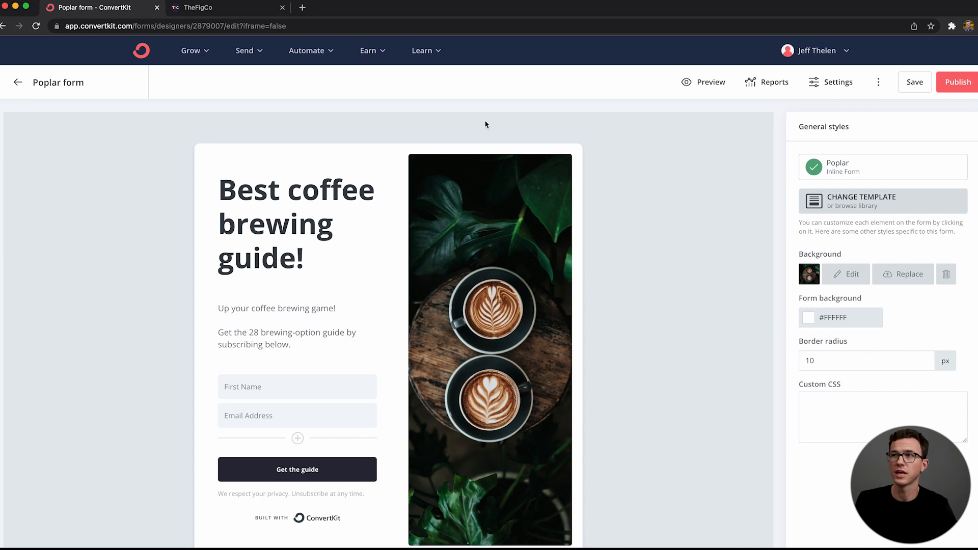
triple_click(71, 79)
key(Left)
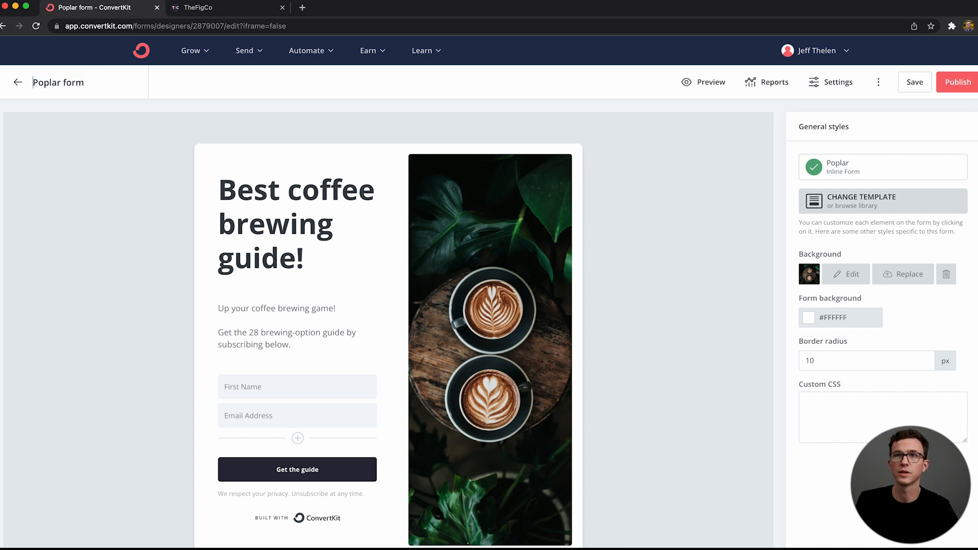
key(shift+Right)
key(shift+Right)
key(shift+Right)
text(Coffee brewing guide)
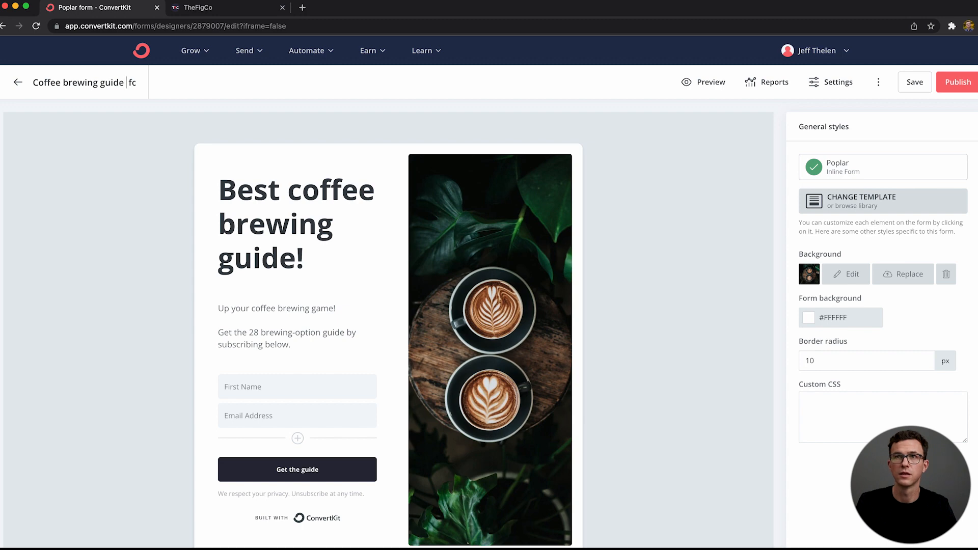
text( latte)
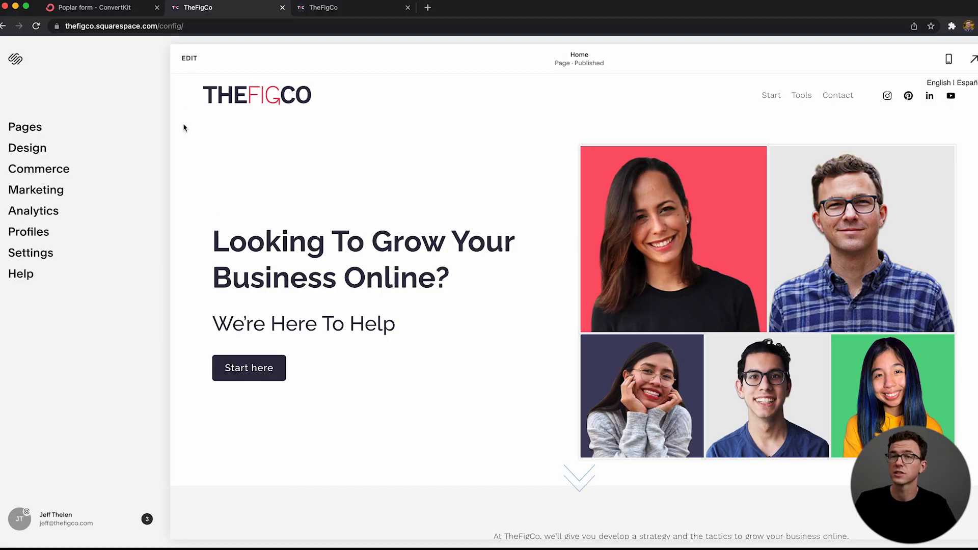
Step: Switch to the TheFigCo site in Squarespace, edit the home page and add a blank section above the Courses section
click(186, 67)
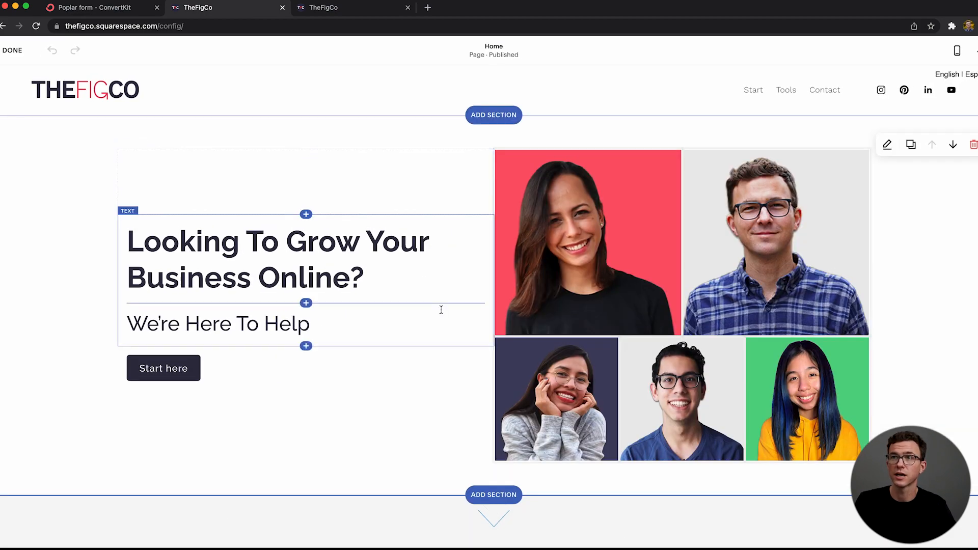
scroll(556, 435, down, 10)
scroll(556, 438, down, 12)
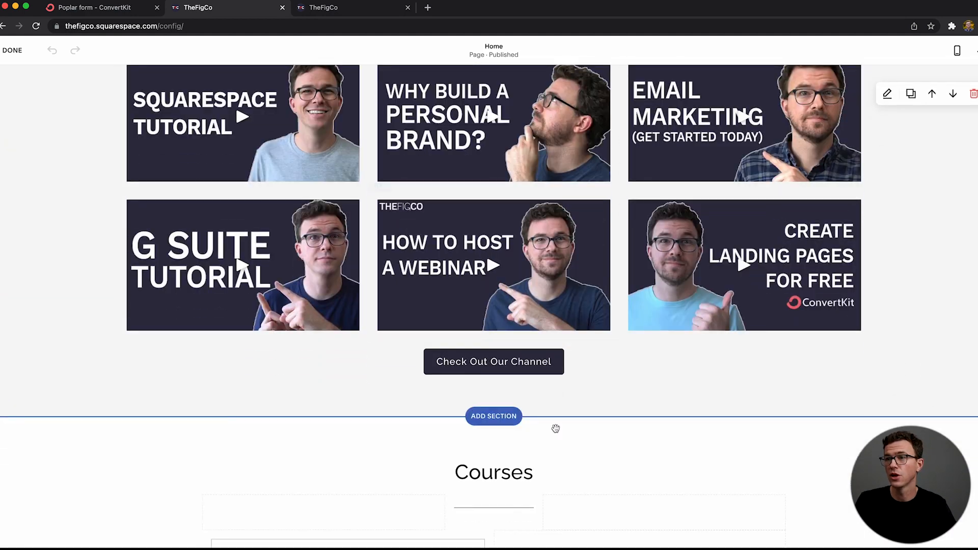
scroll(555, 429, down, 2)
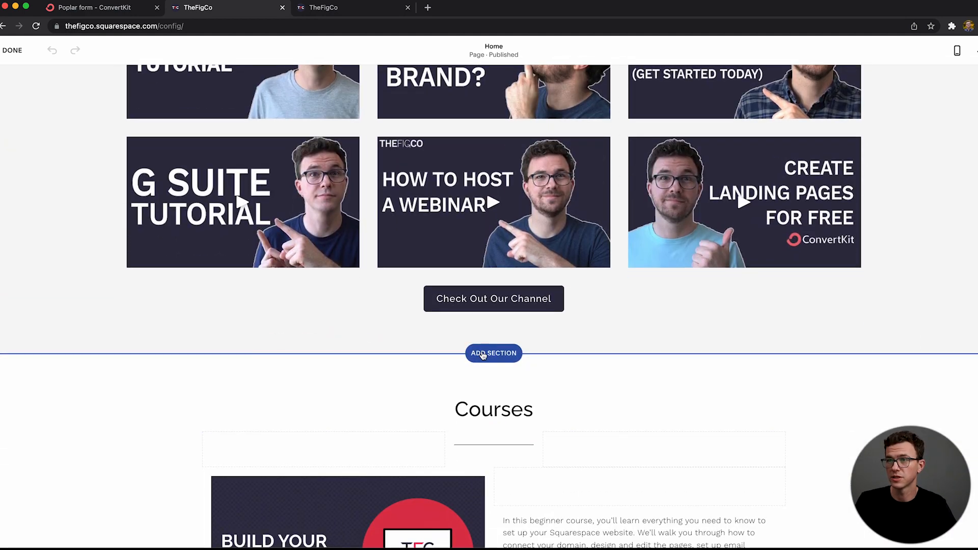
click(482, 354)
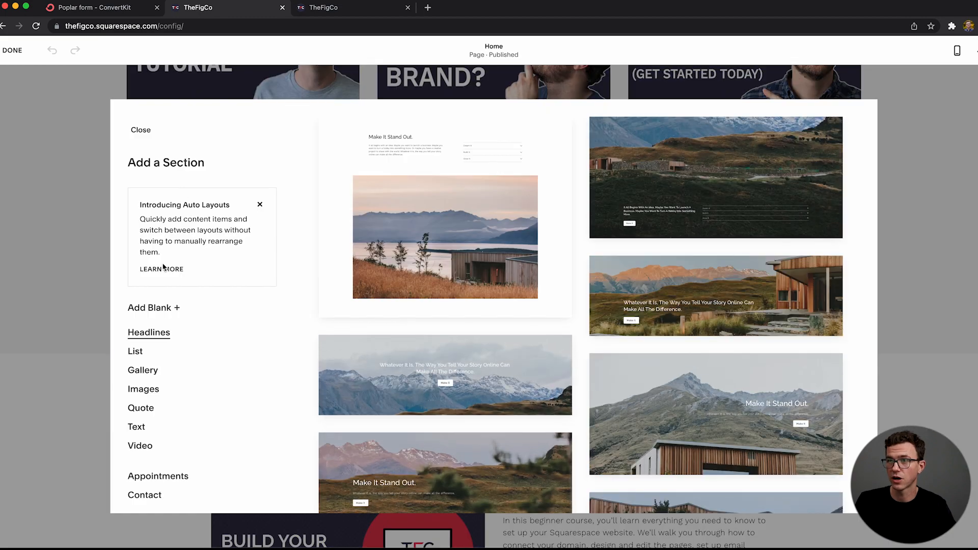
click(160, 314)
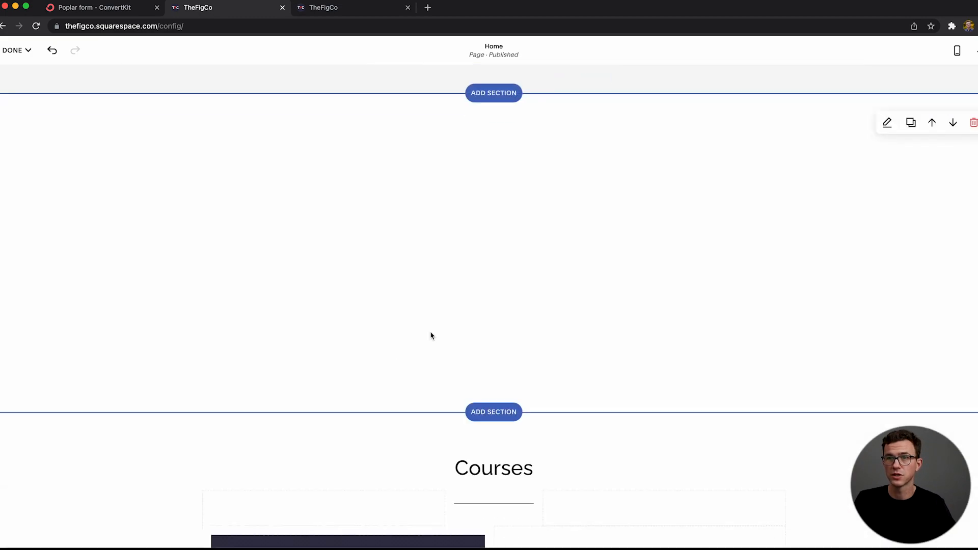
Step: Insert a code block with the form's copied HTML embed code in the new blank section and save the home page
click(494, 238)
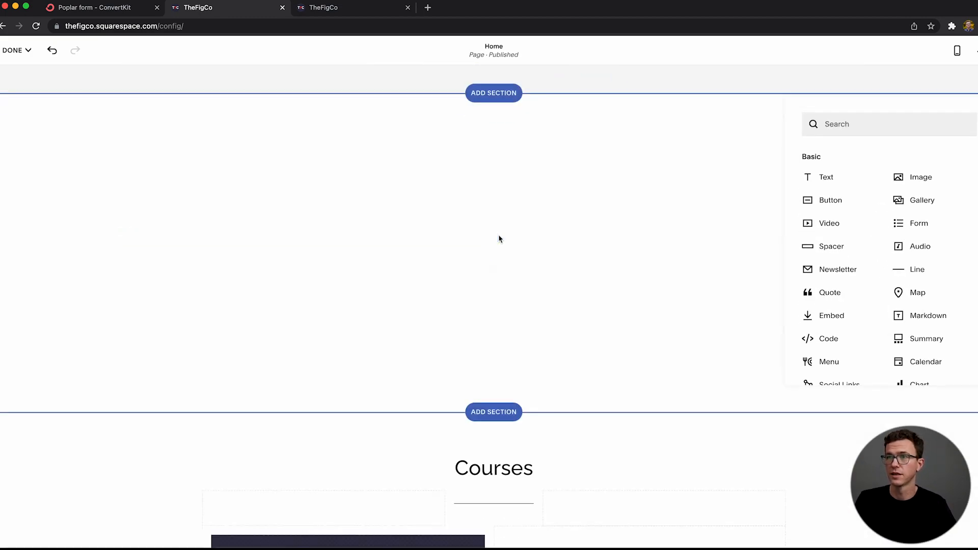
click(829, 344)
key(ctrl+a)
text(\)
key(BackSpace)
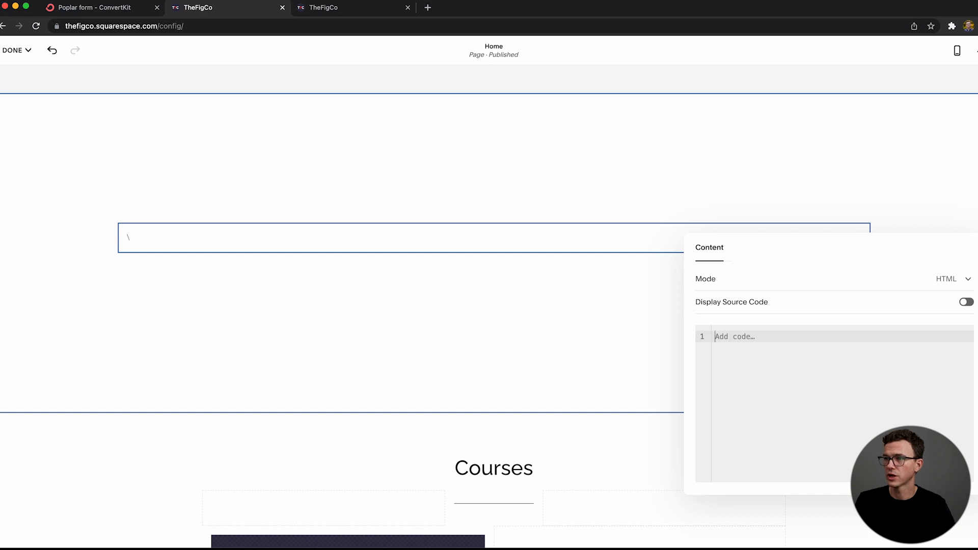
key(cmd+v)
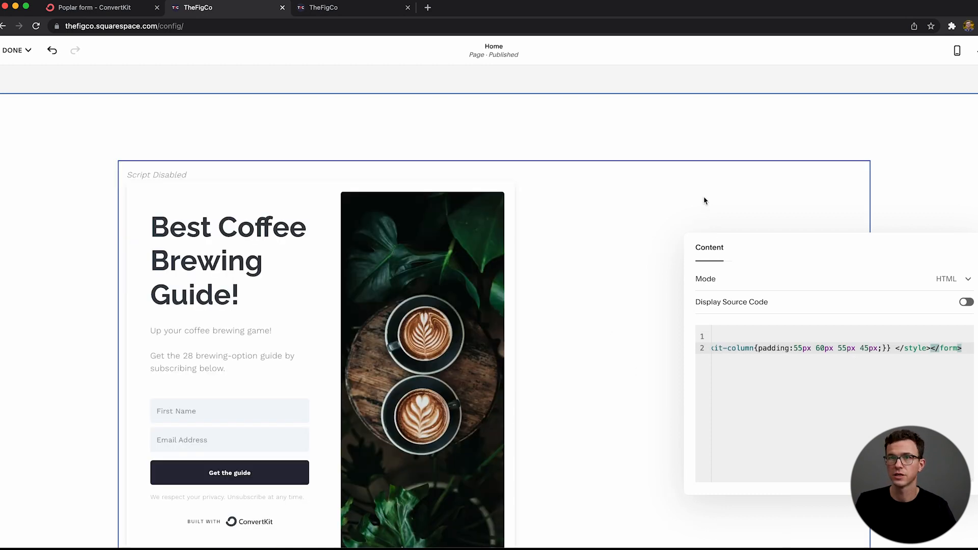
click(696, 142)
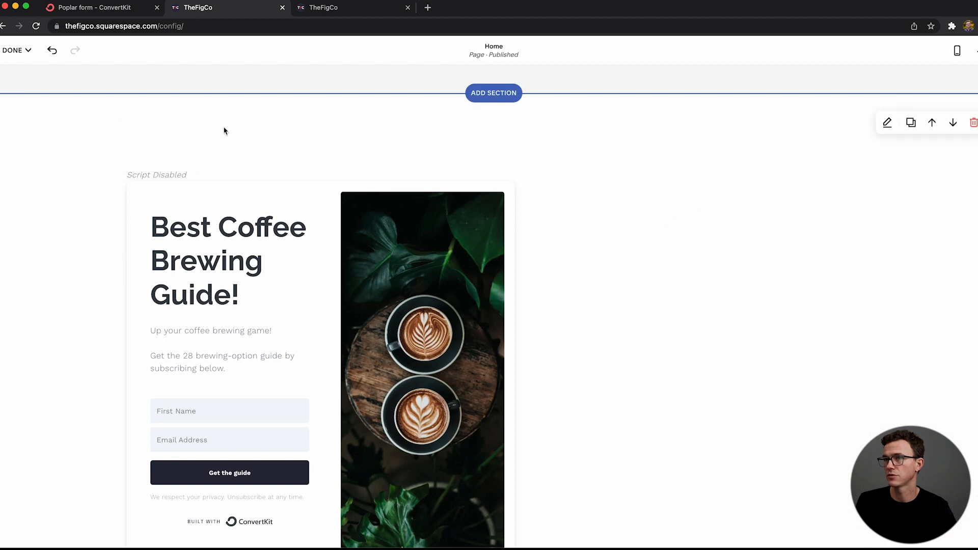
click(16, 50)
click(21, 71)
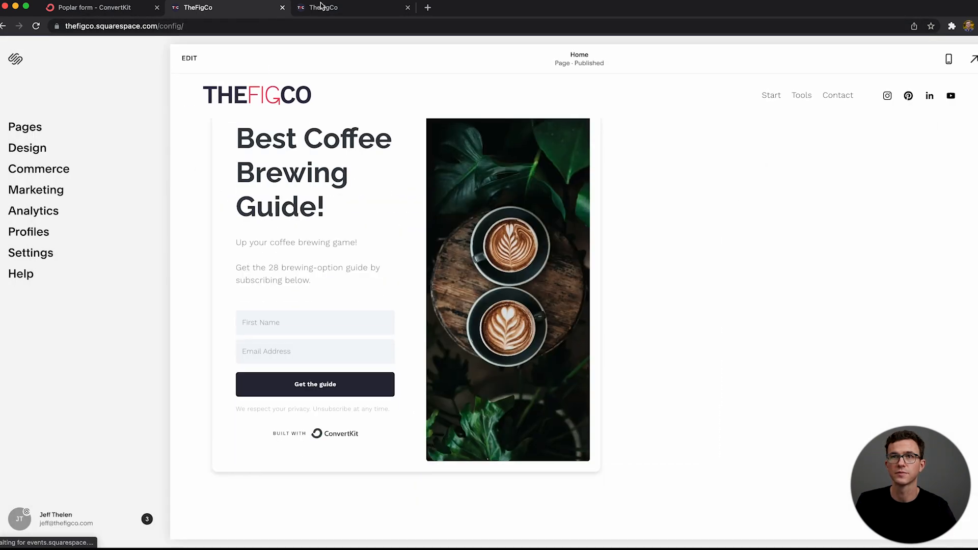
Step: Open the live site thefigco.com in a fresh tab and look over the embedded coffee brewing guide form
middle_click(322, 6)
click(304, 10)
text(thefigco.com)
key(Return)
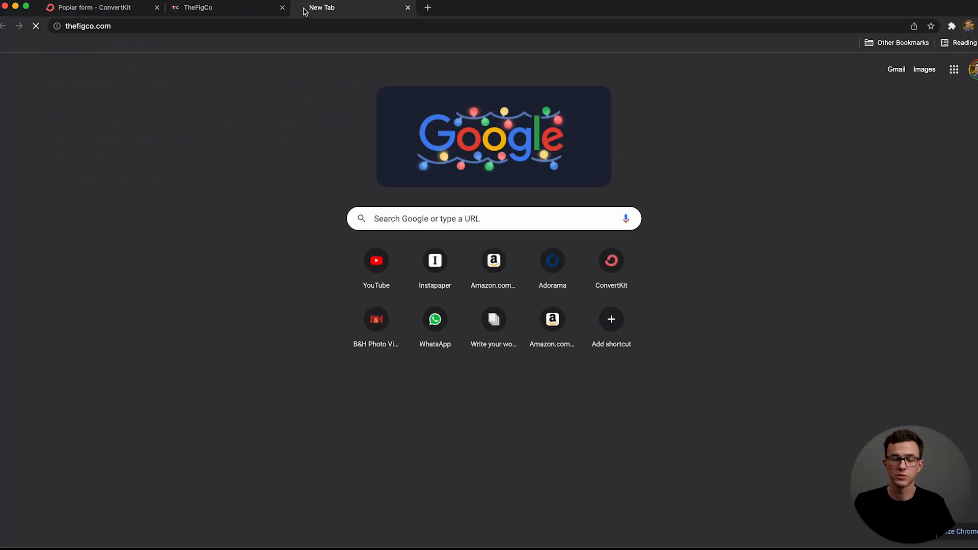
scroll(372, 339, down, 7)
scroll(373, 340, down, 20)
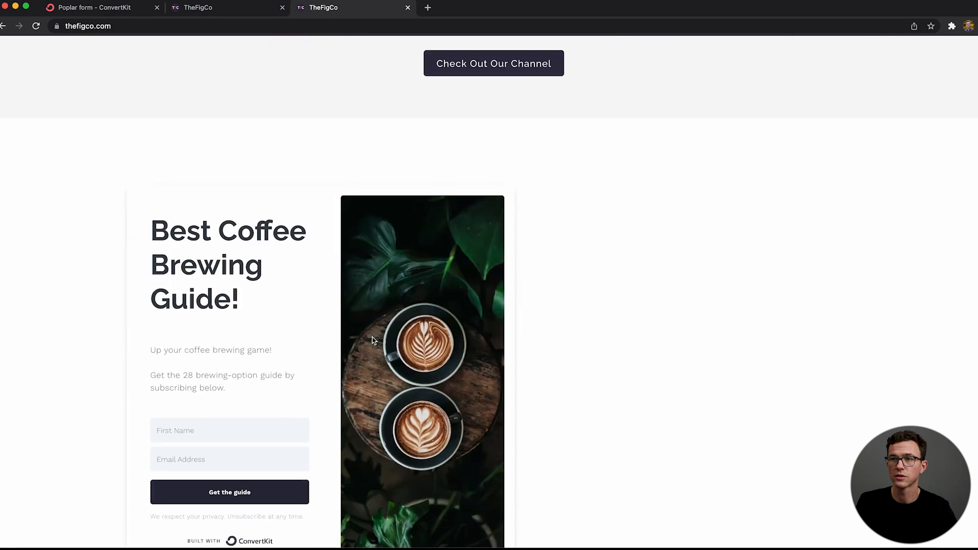
scroll(372, 340, down, 1)
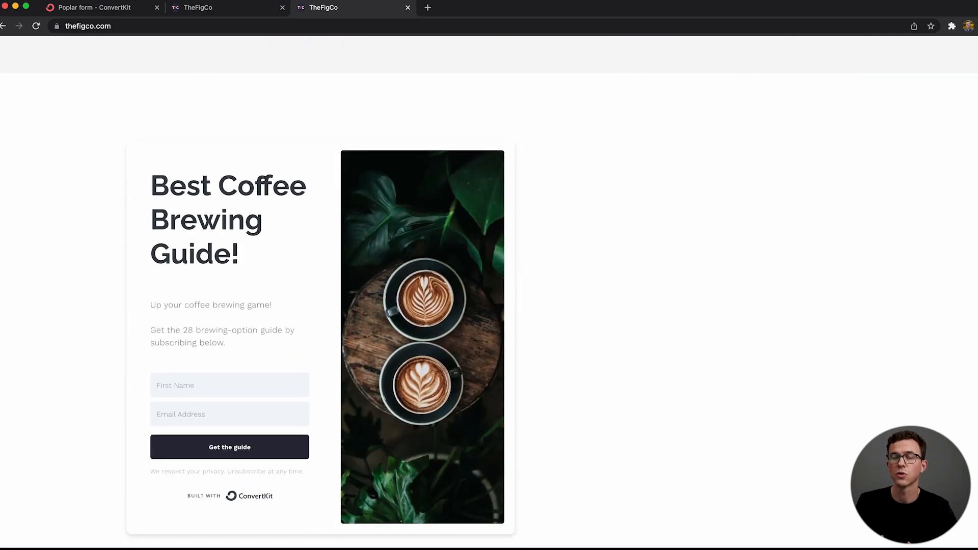
Step: Switch back to ConvertKit, leave the form for Landing Pages & Forms and start creating a new landing page
click(114, 8)
click(741, 195)
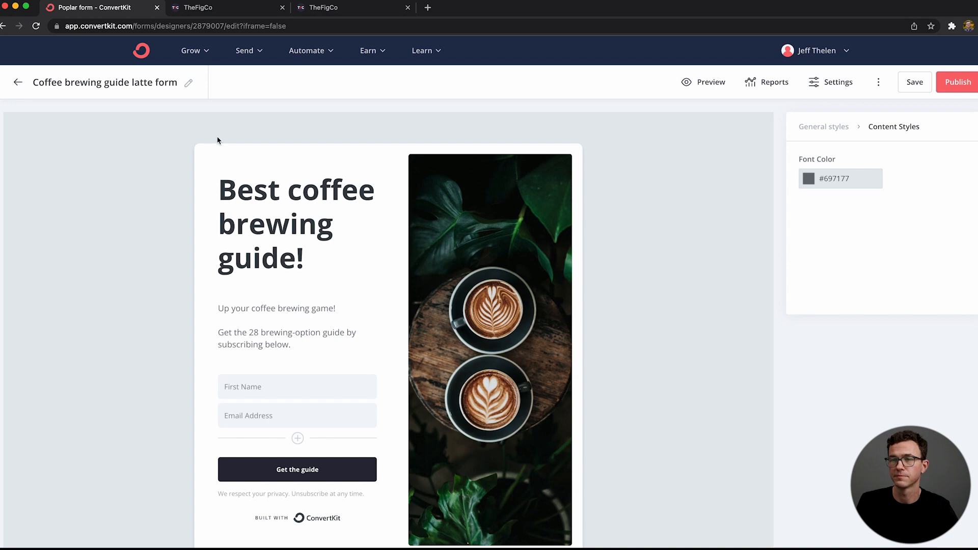
click(200, 56)
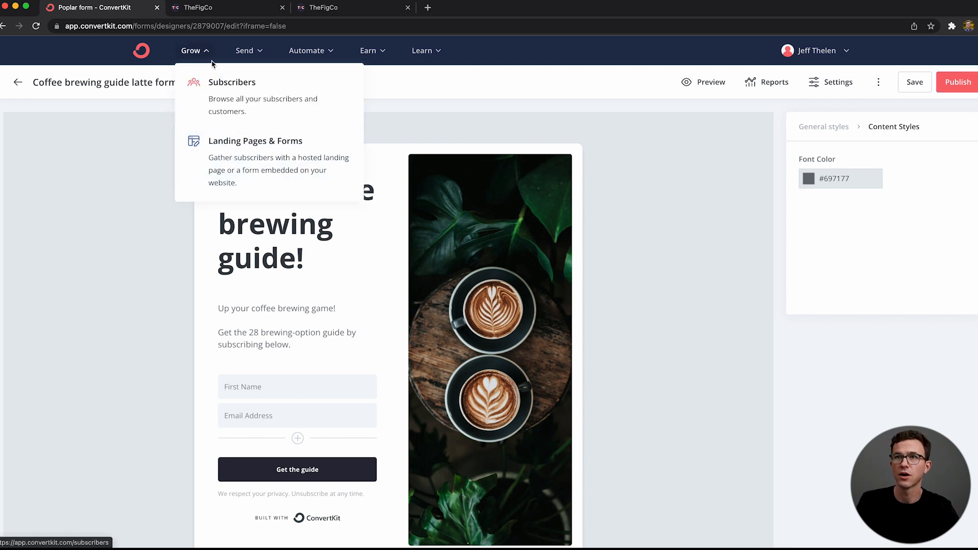
click(228, 139)
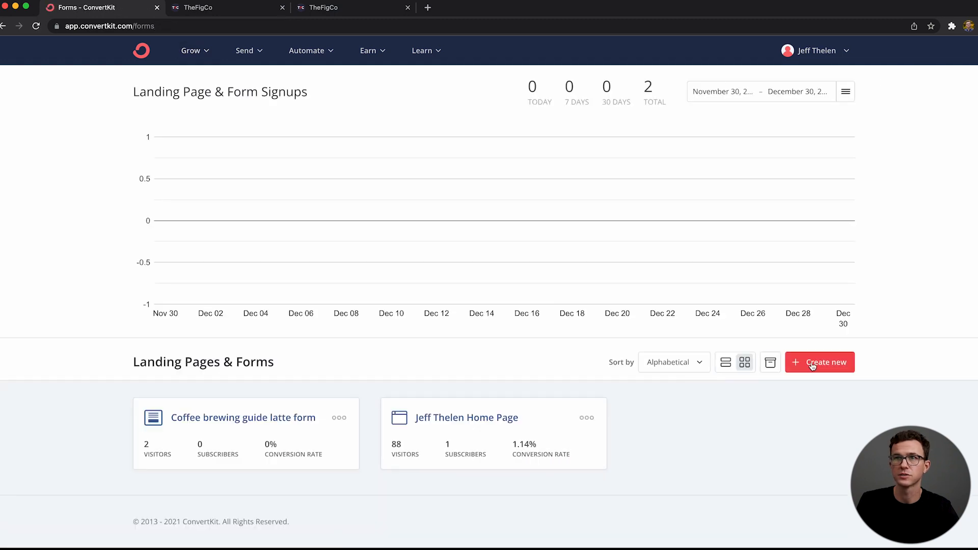
click(807, 368)
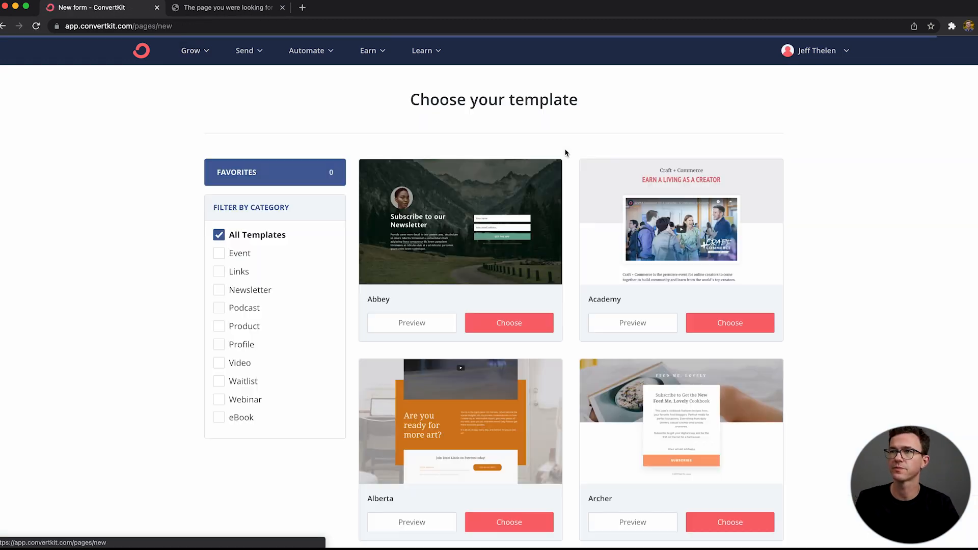
Step: Browse the landing page templates and choose the Archer template
scroll(764, 337, down, 12)
scroll(671, 243, up, 6)
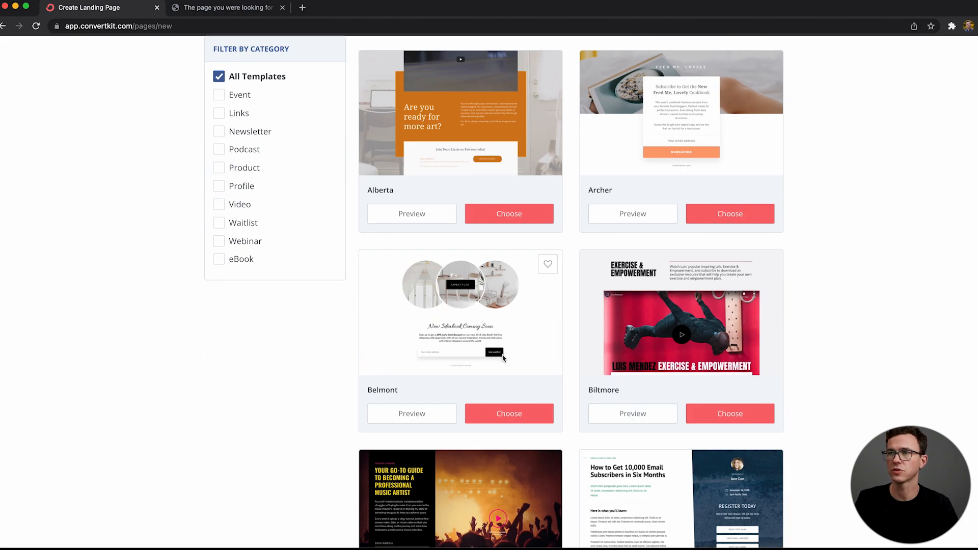
scroll(854, 439, down, 3)
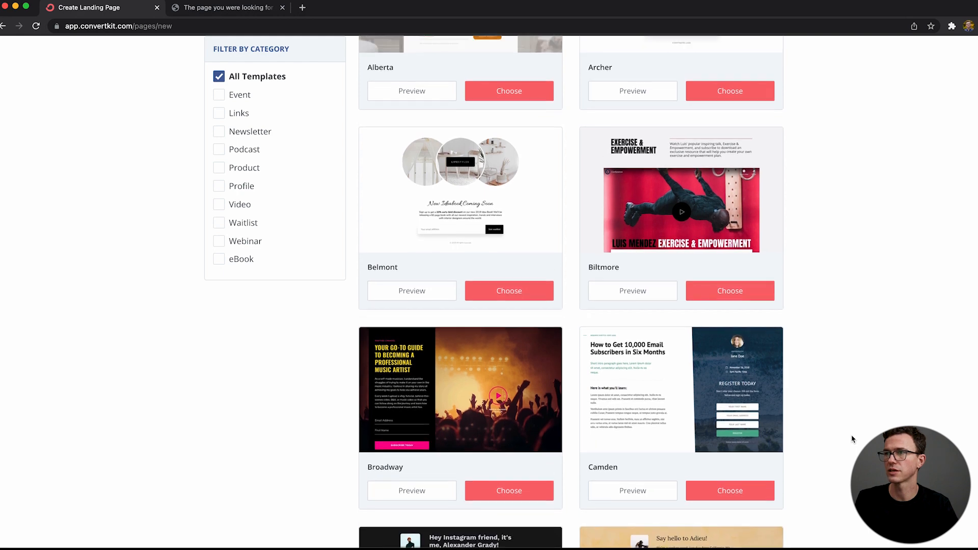
scroll(853, 439, up, 6)
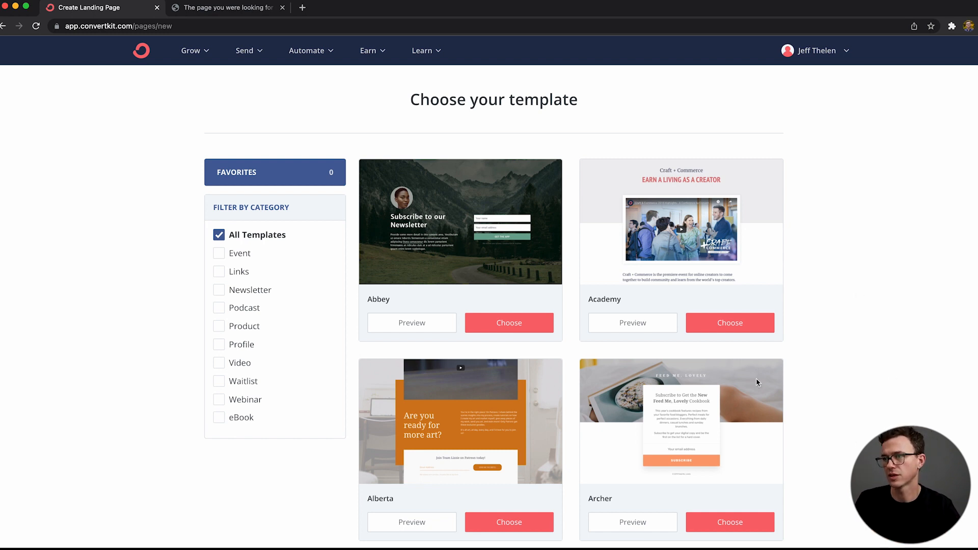
click(737, 524)
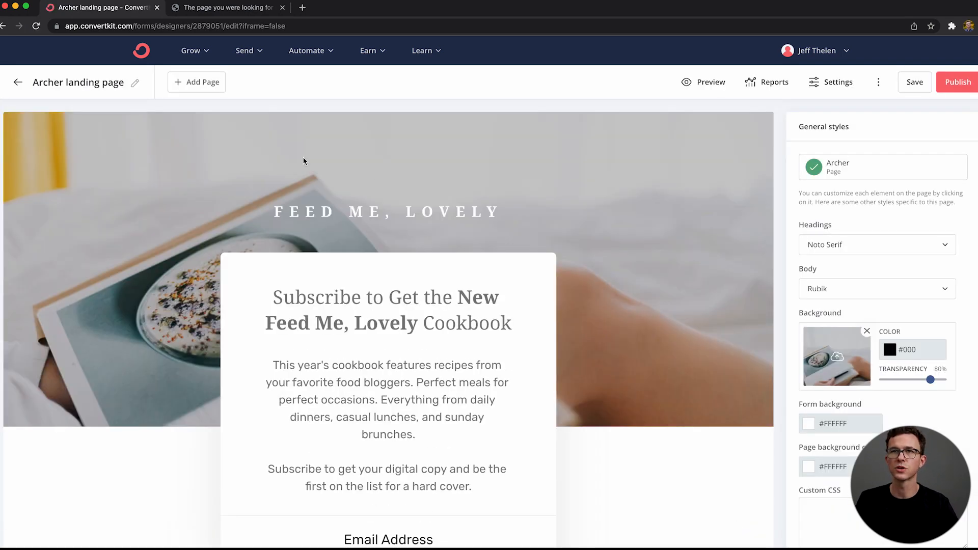
Step: Rename the landing page as "Coffee Landing Page 2022"
click(134, 83)
double_click(134, 83)
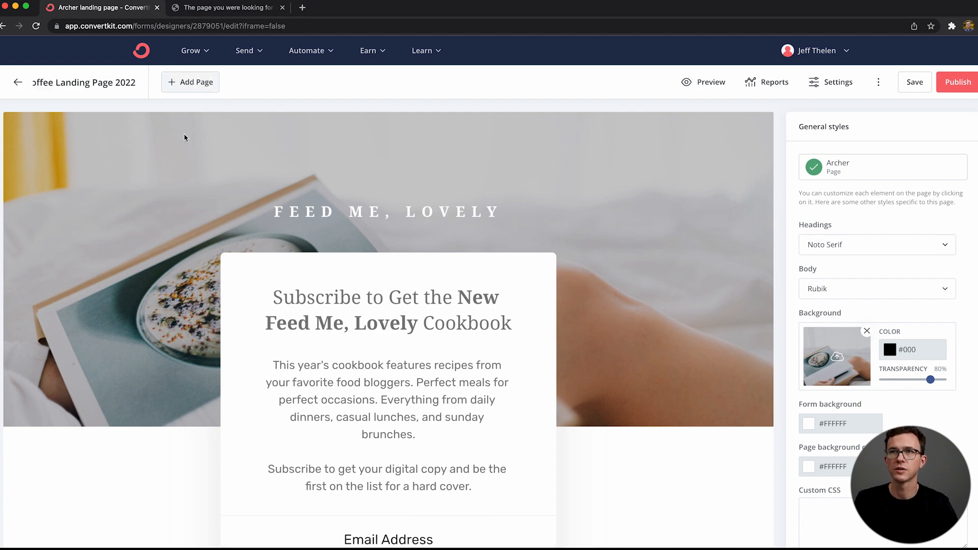
click(222, 173)
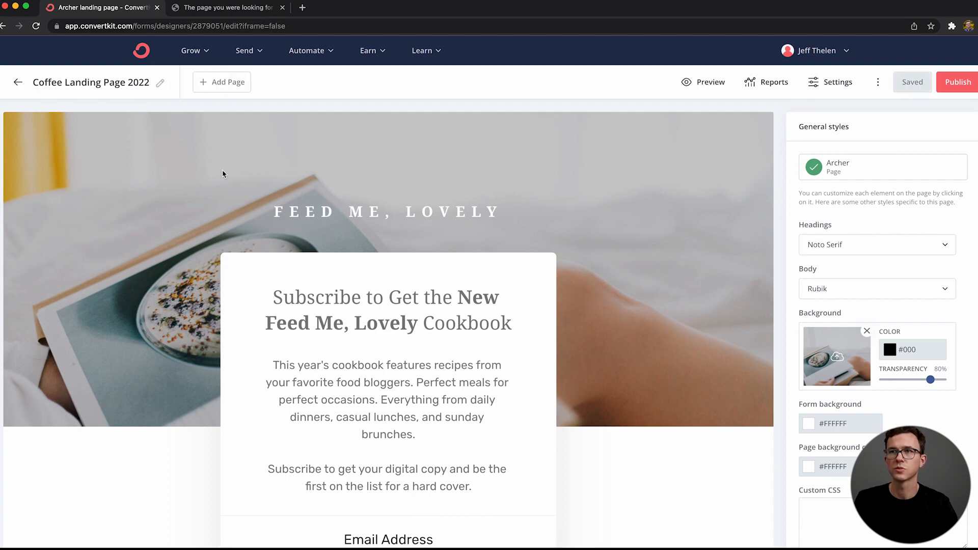
Step: Replace the "FEED ME, LOVELY" preheader text with "COFFEE BREWING GUIDE 2022"
triple_click(308, 211)
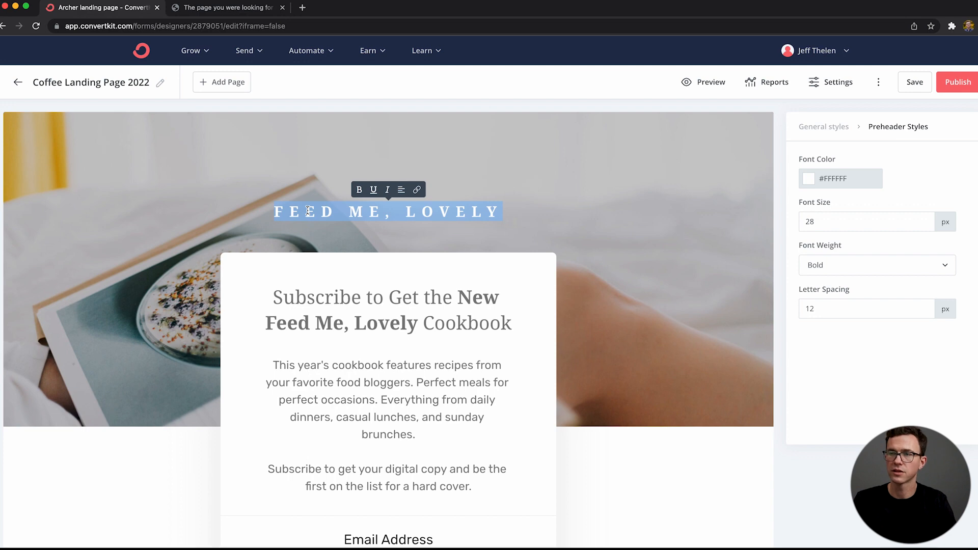
text(coffee)
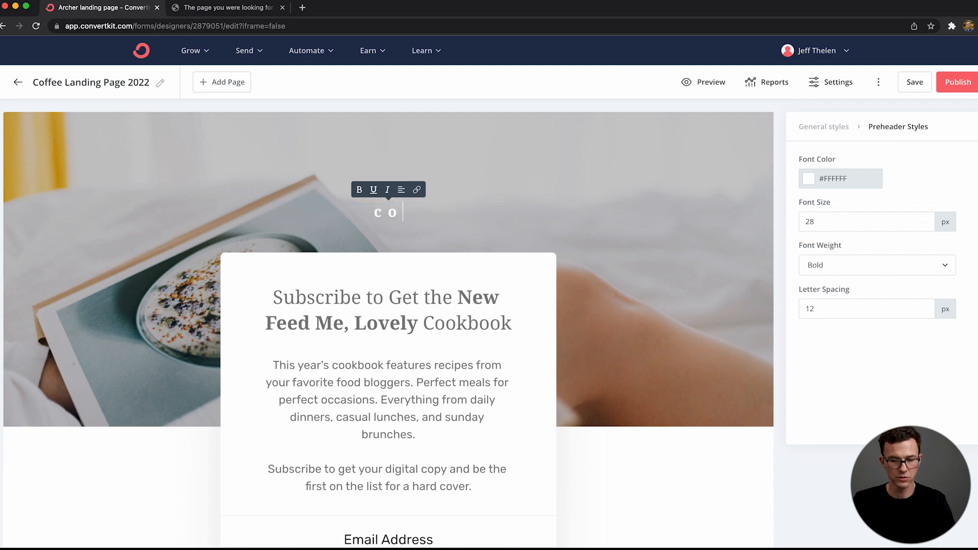
key(BackSpace)
key(BackSpace)
key(BackSpace)
key(BackSpace)
key(BackSpace)
key(BackSpace)
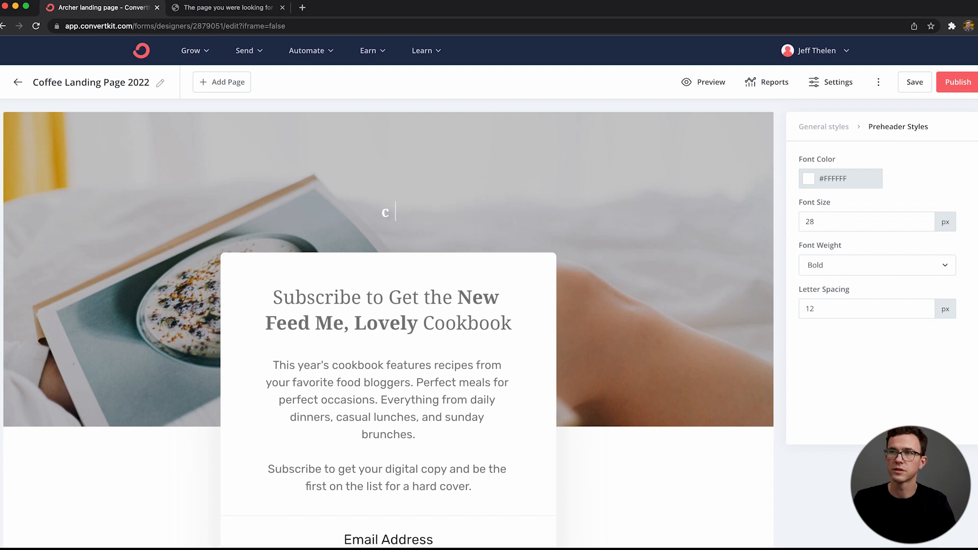
text(COFFEE BREWING GUIDE 2022)
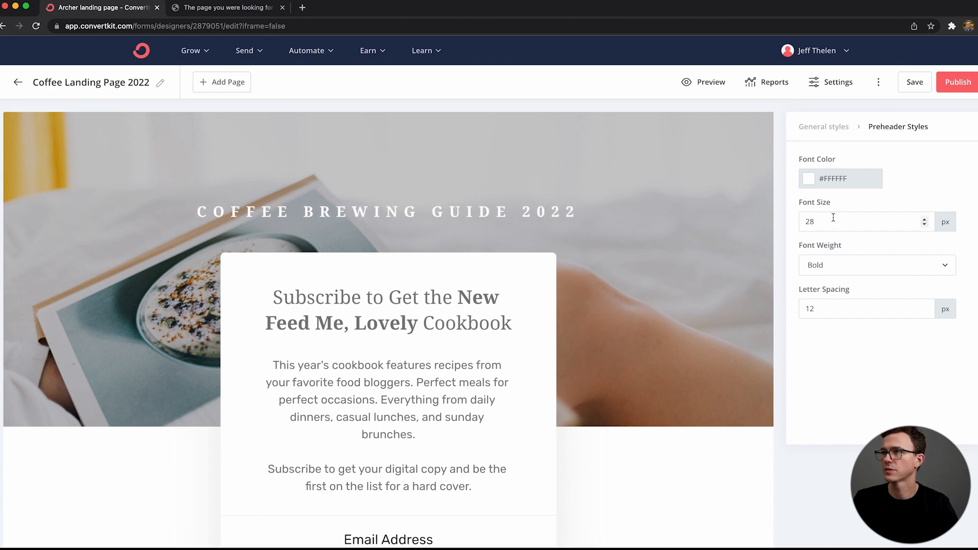
Step: Set the preheader's font size to 31 px and its letter spacing to 9 px
click(924, 219)
click(923, 221)
click(923, 220)
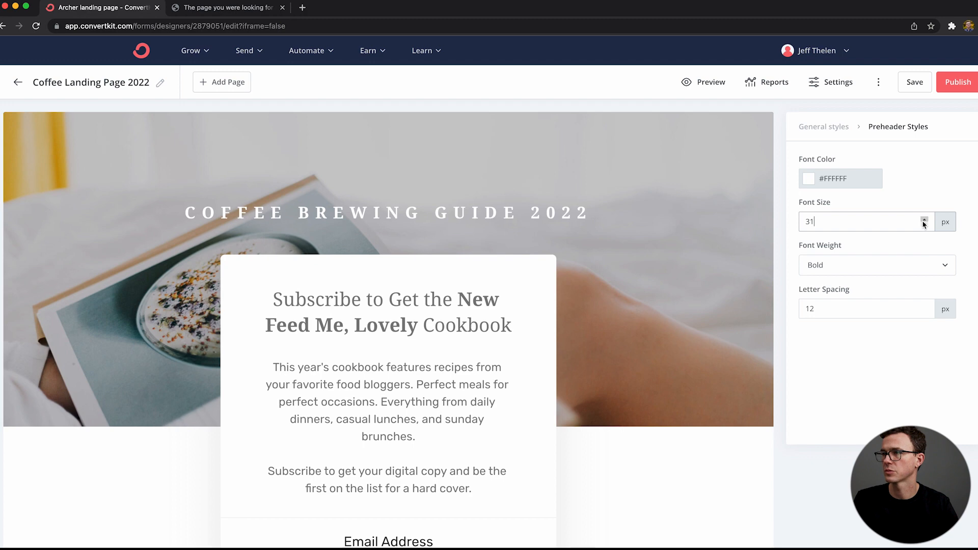
click(924, 312)
click(924, 312)
click(923, 311)
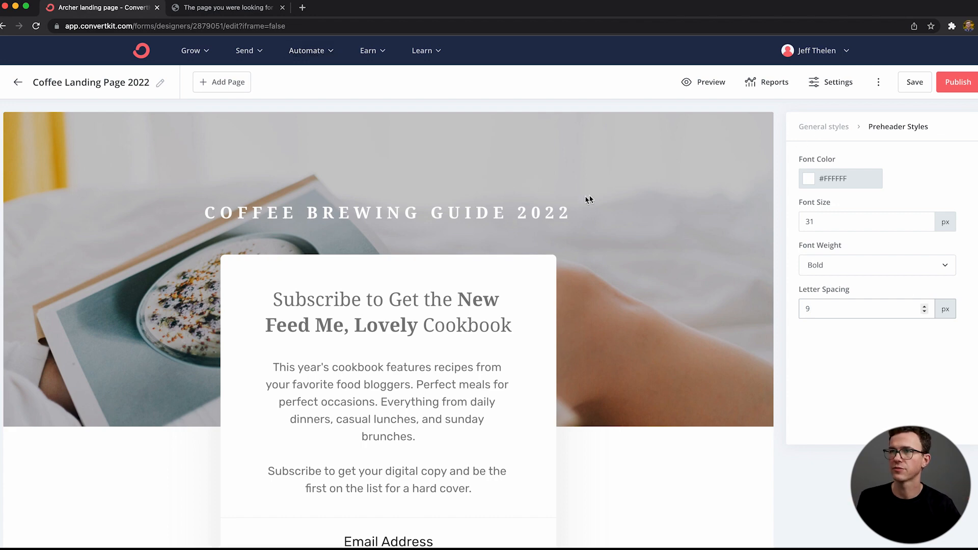
Step: Replace the page's background image with the coffee beans photo from the recent uploads
click(823, 125)
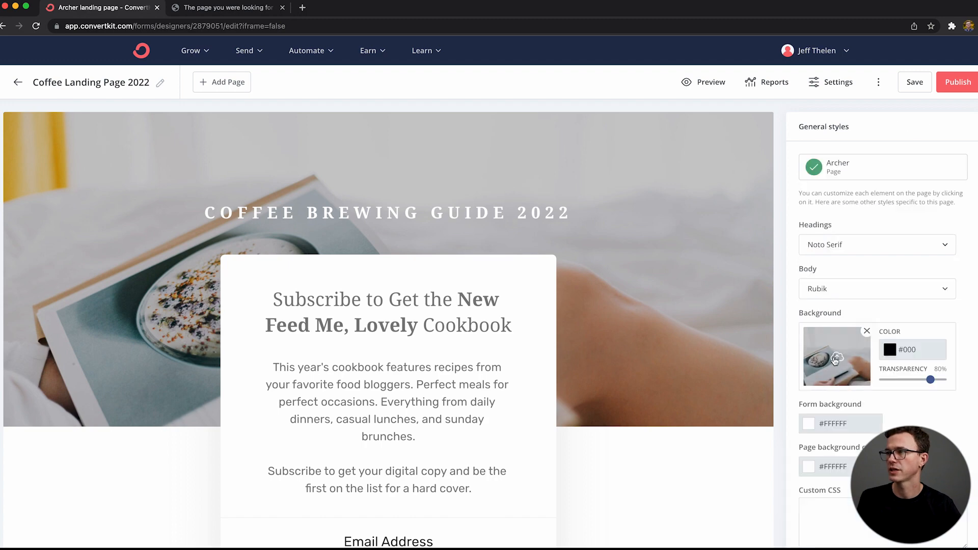
click(867, 331)
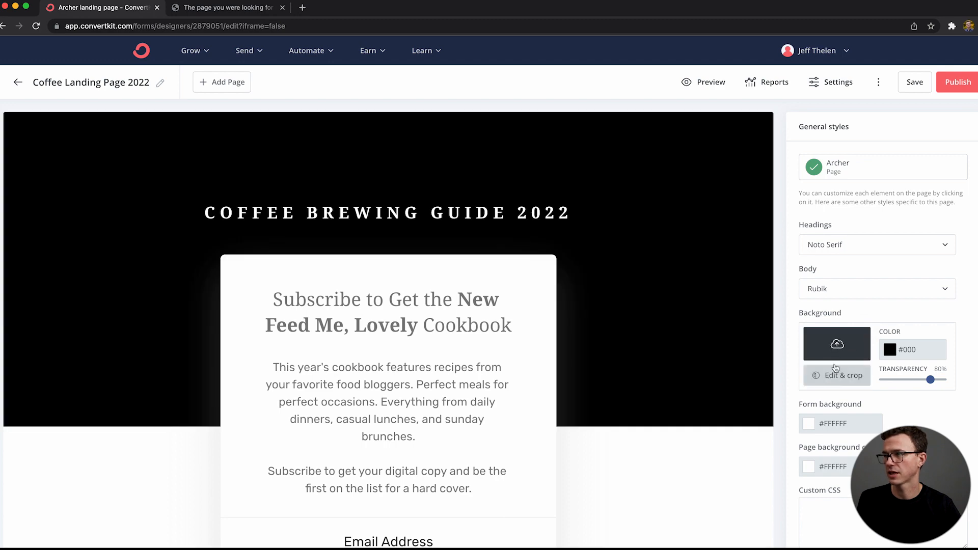
click(836, 346)
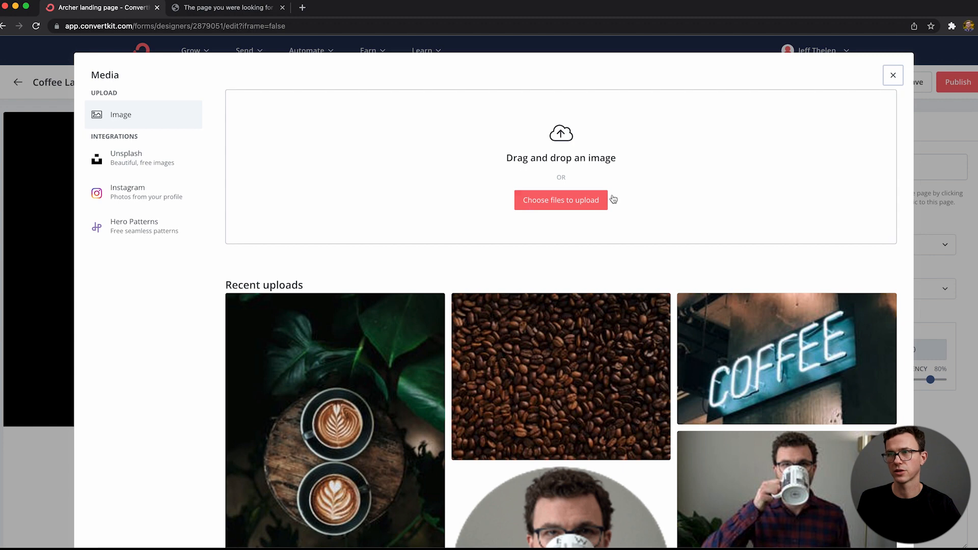
click(522, 363)
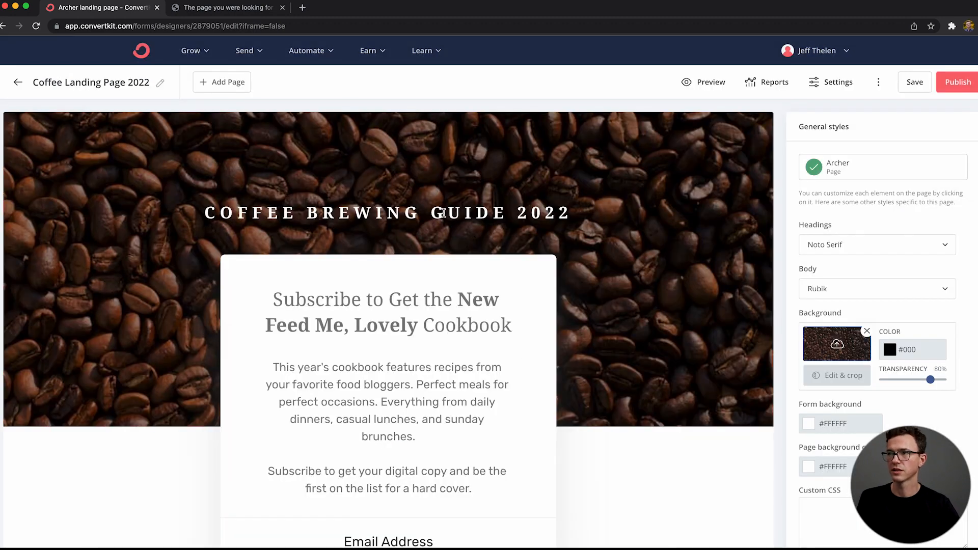
Step: Set the page's headings font to Arvo and the body font to Lora
click(829, 245)
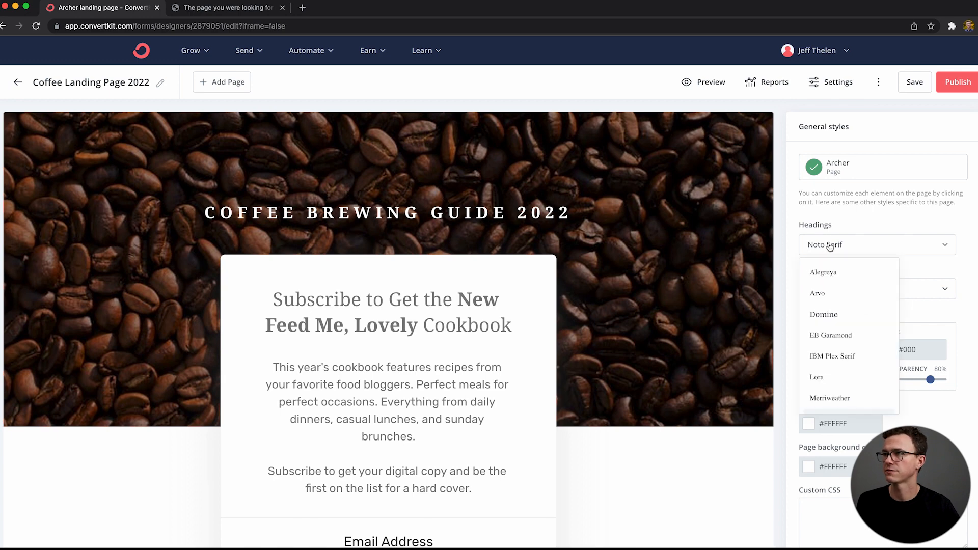
click(833, 303)
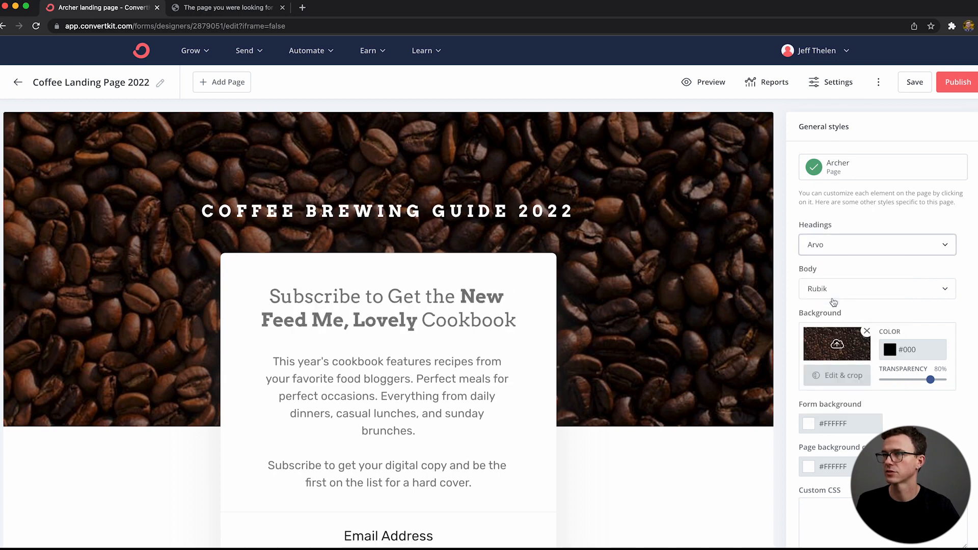
click(866, 290)
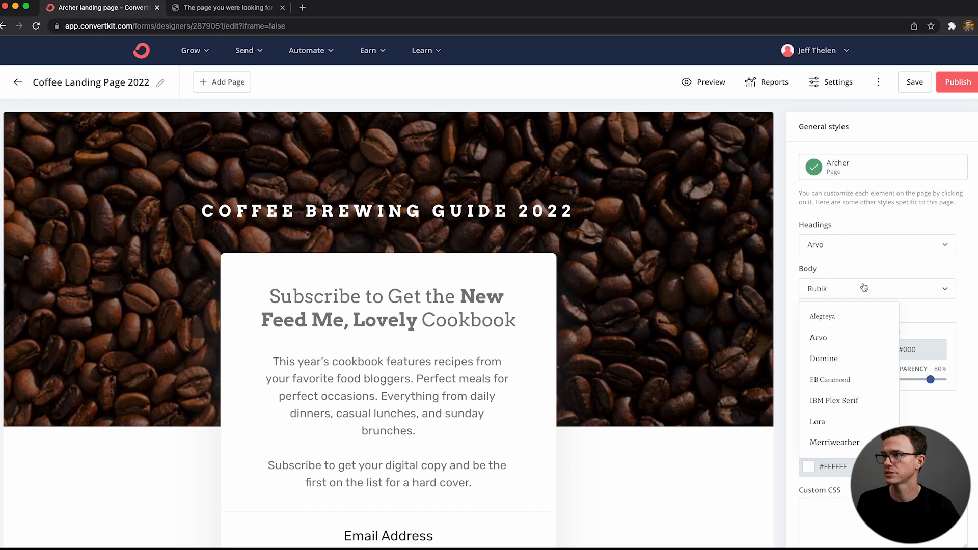
click(838, 421)
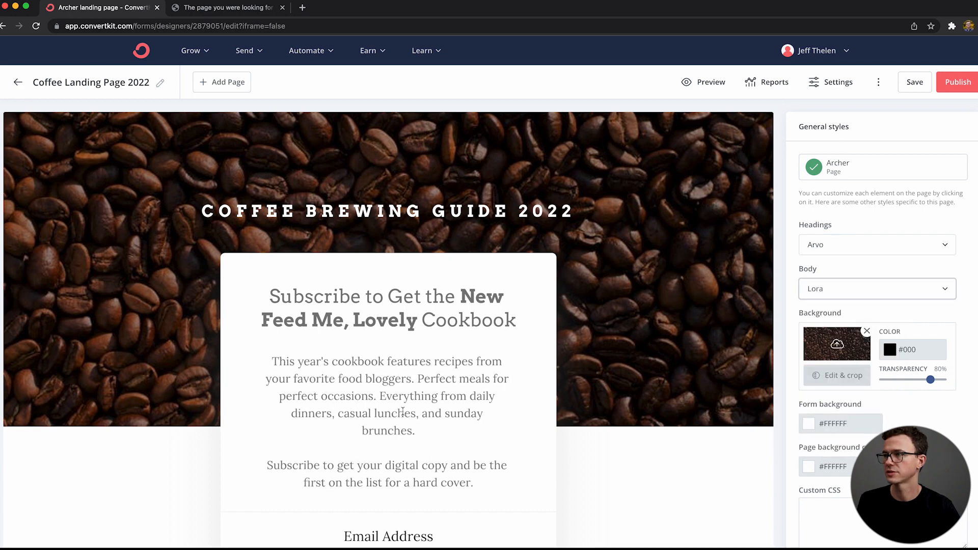
Step: Replace the form card's header text with "UP YOUR COFFEE GAME THIS YEAR"
click(392, 289)
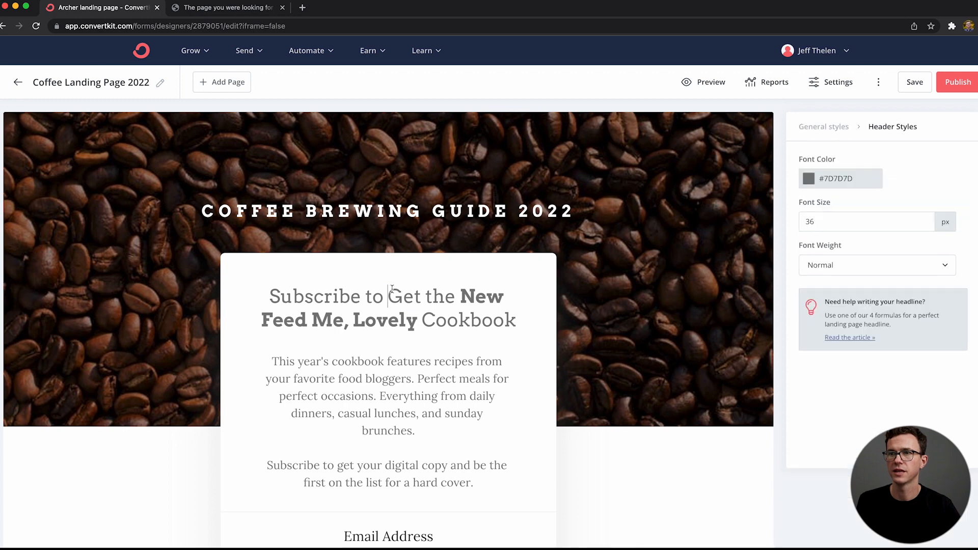
triple_click(393, 289)
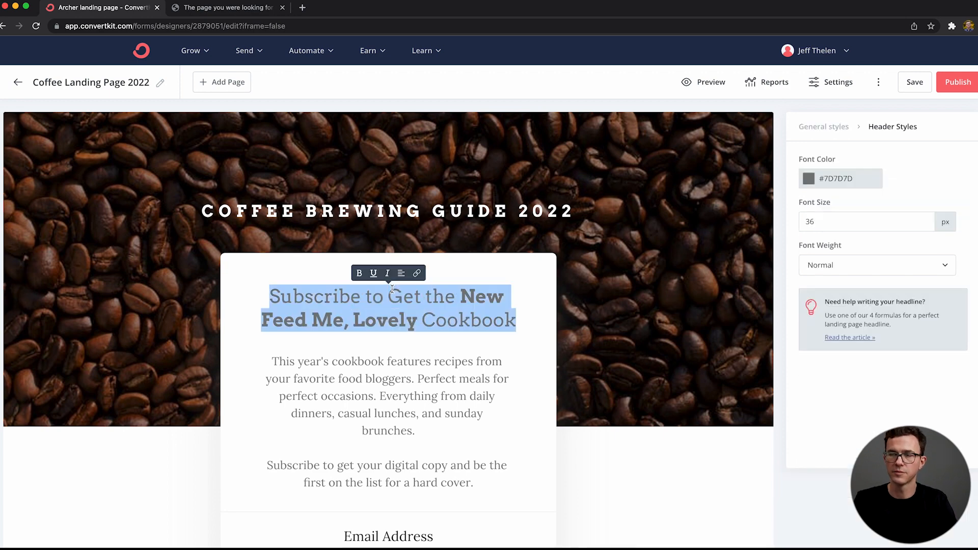
text(UP YOUR COFFEE GAME THIS YEAR)
Step: Replace the description with "Download the coffee brewing guide to learn 28 ways to brew your coffee." and a separate line "Sign up below"
drag(274, 360, 474, 482)
text(Download the coffee brewing guide to learn 28 ways to brew your coffee.  Sign up below)
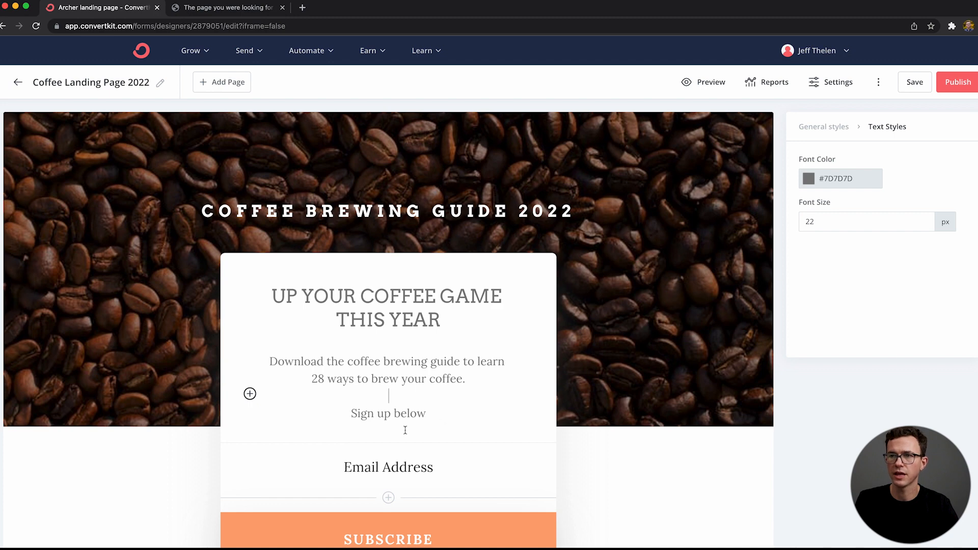
Step: Add a form field using the First Name custom field and move it above the Email Address field
scroll(390, 425, down, 3)
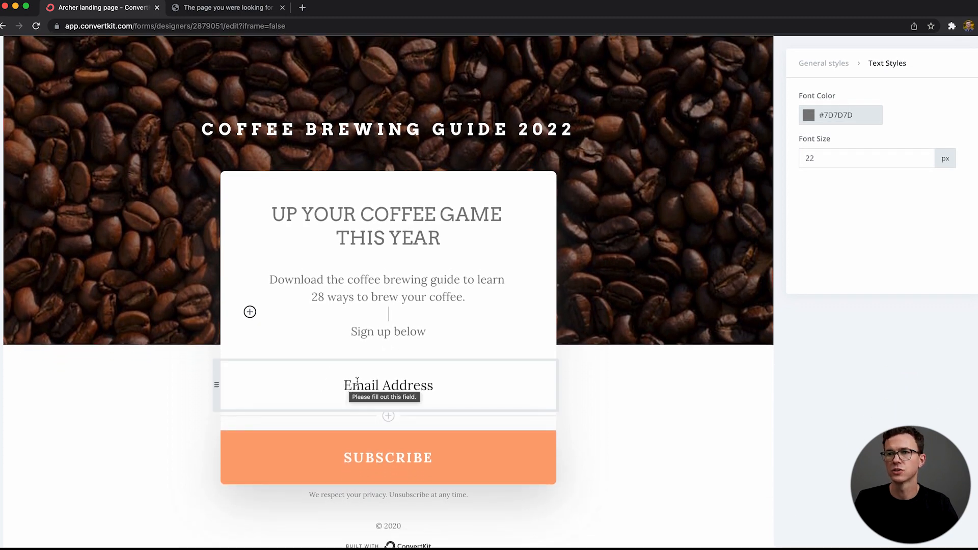
click(388, 417)
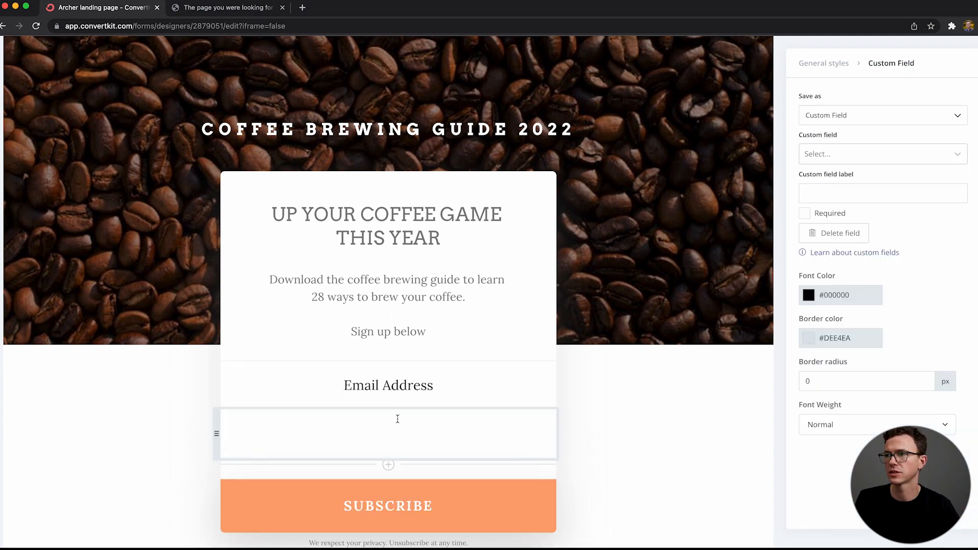
click(858, 156)
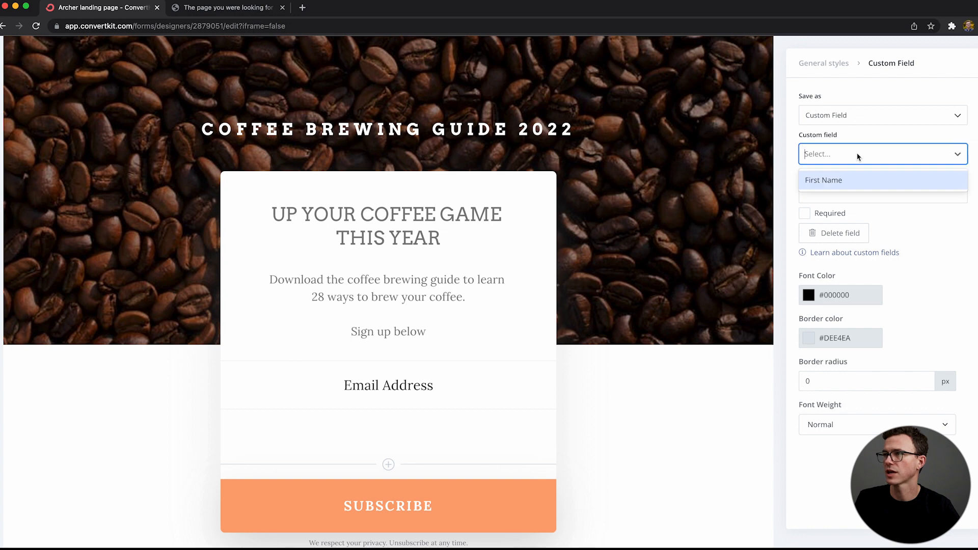
click(853, 179)
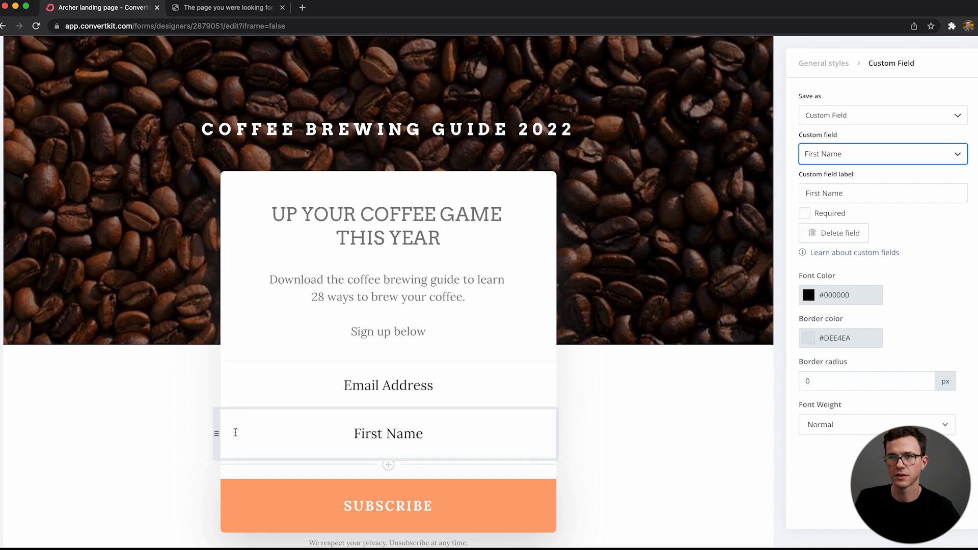
drag(218, 432, 234, 385)
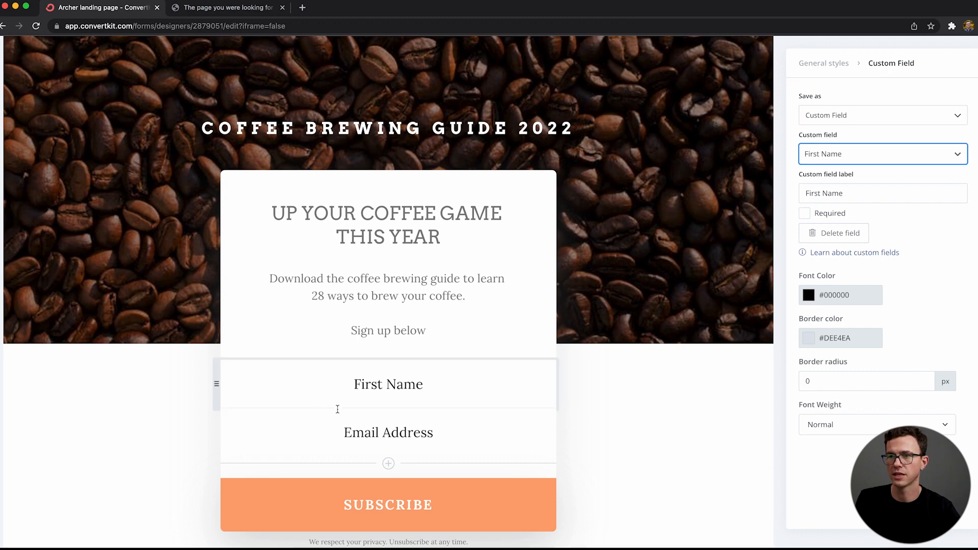
Step: Replace the subscribe button's text with "GET THE COFFEE GUIDE"
scroll(428, 474, down, 2)
double_click(413, 451)
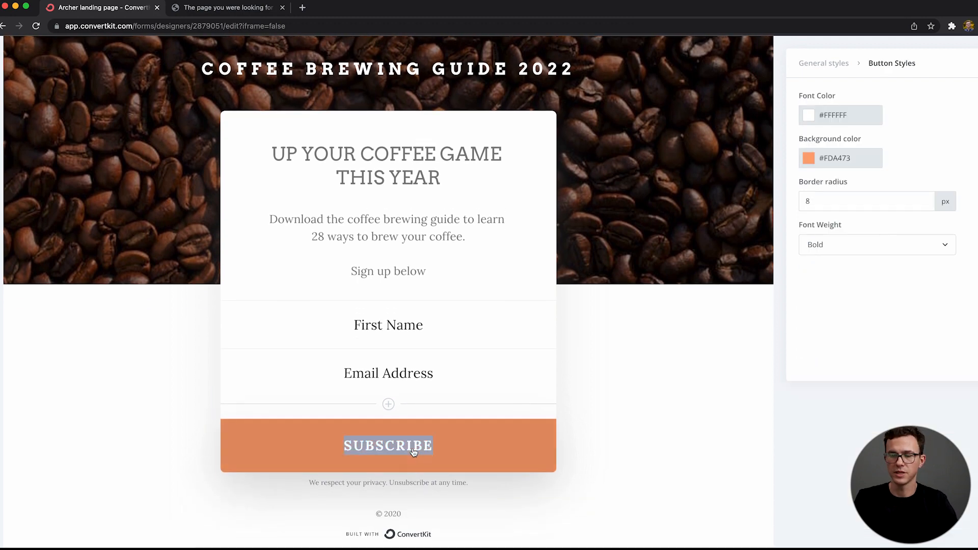
text(GE)
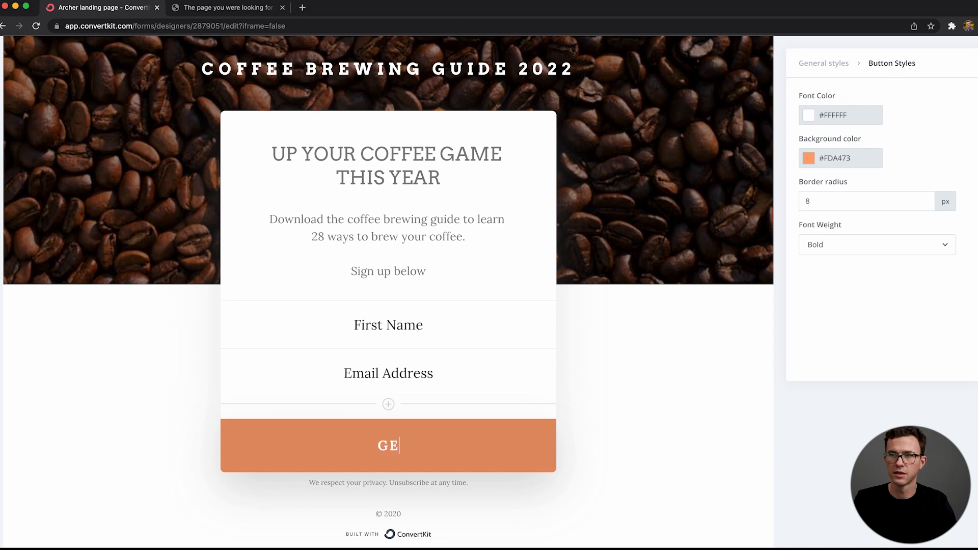
text(T THE COFFEE GUIDE)
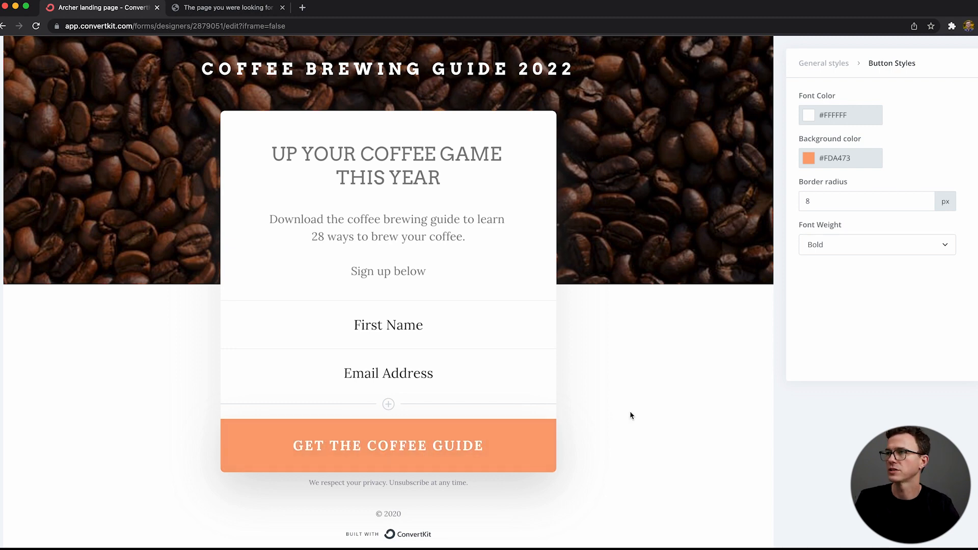
Step: Set the form button's background color to burnt orange #CE4B1D and check it against the page's background image
click(833, 159)
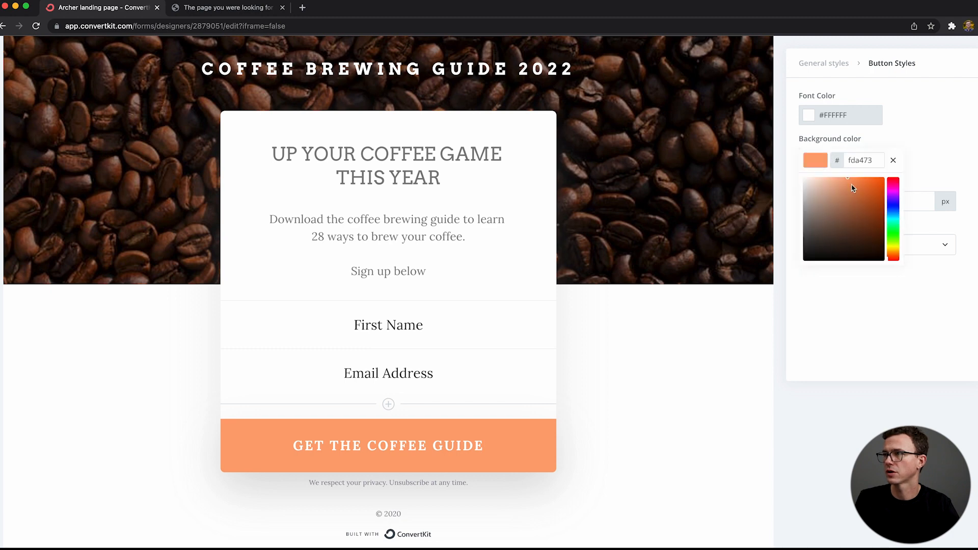
click(813, 215)
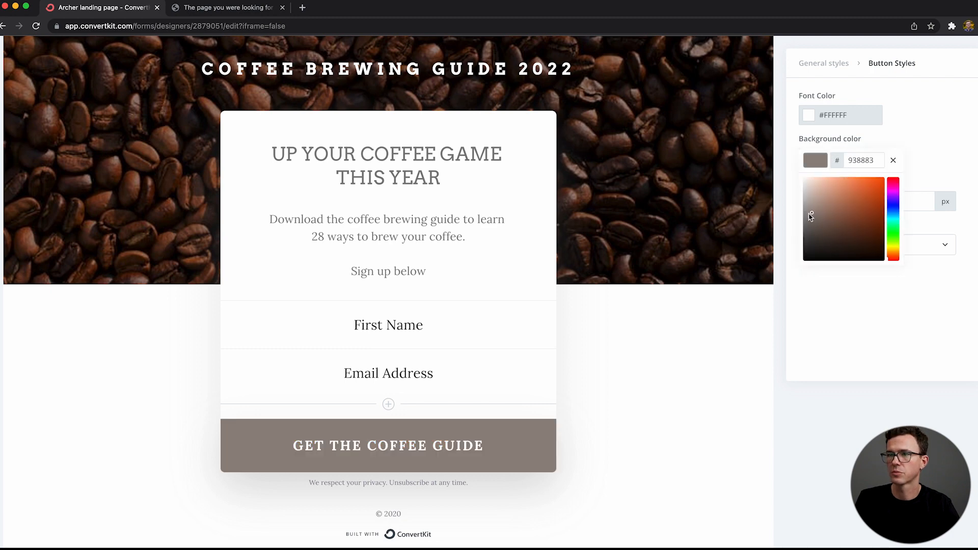
mouse_move(810, 225)
mouse_down()
mouse_move(816, 242)
mouse_move(835, 245)
mouse_up()
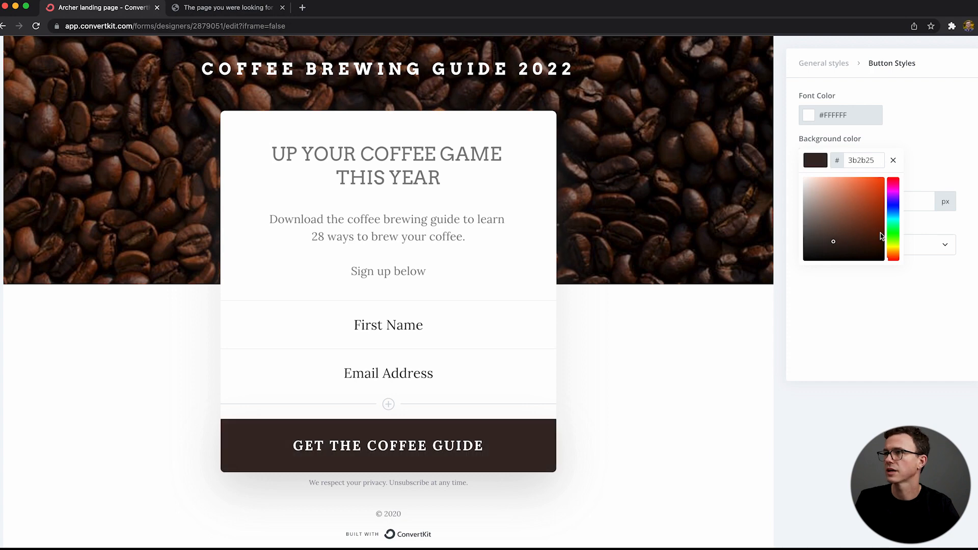
scroll(906, 172, up, 3)
scroll(905, 172, up, 2)
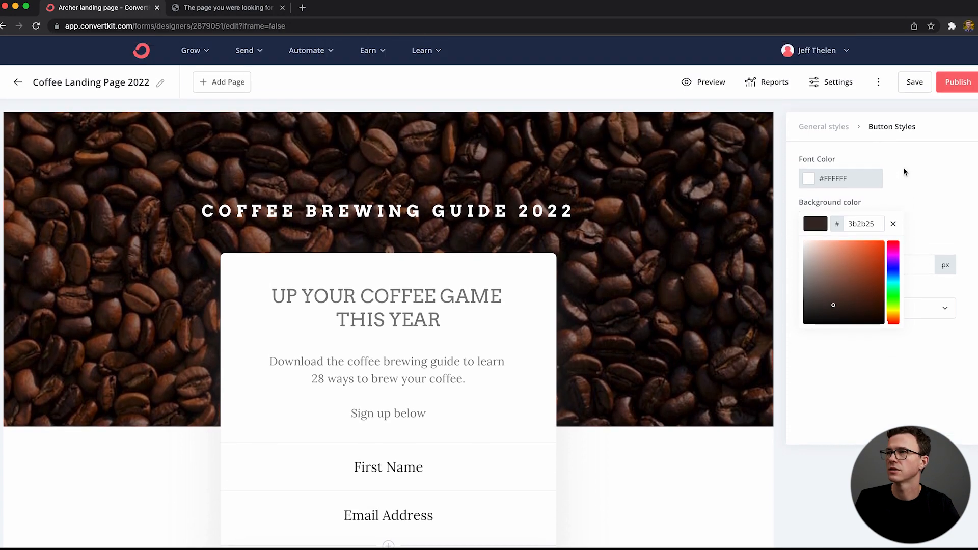
drag(867, 284, 873, 257)
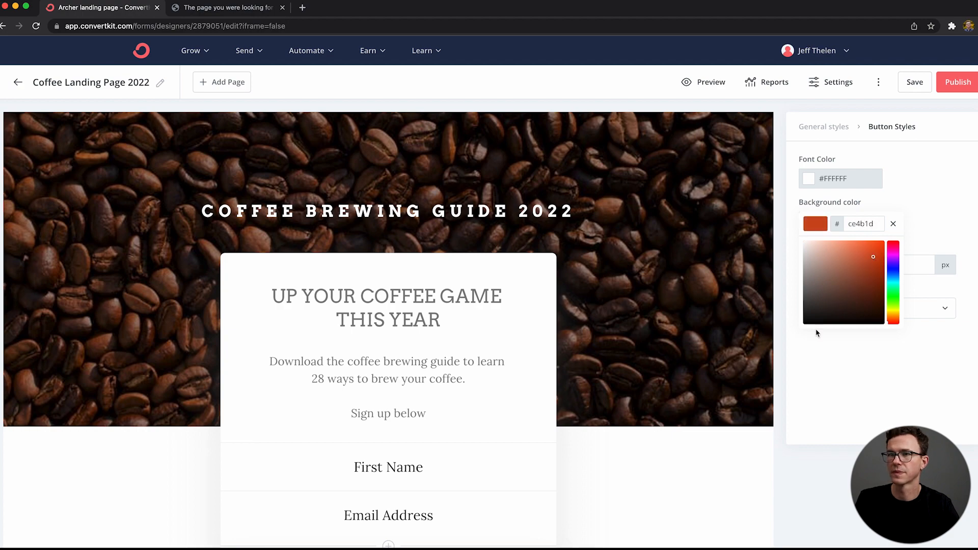
scroll(817, 332, down, 3)
scroll(816, 333, up, 5)
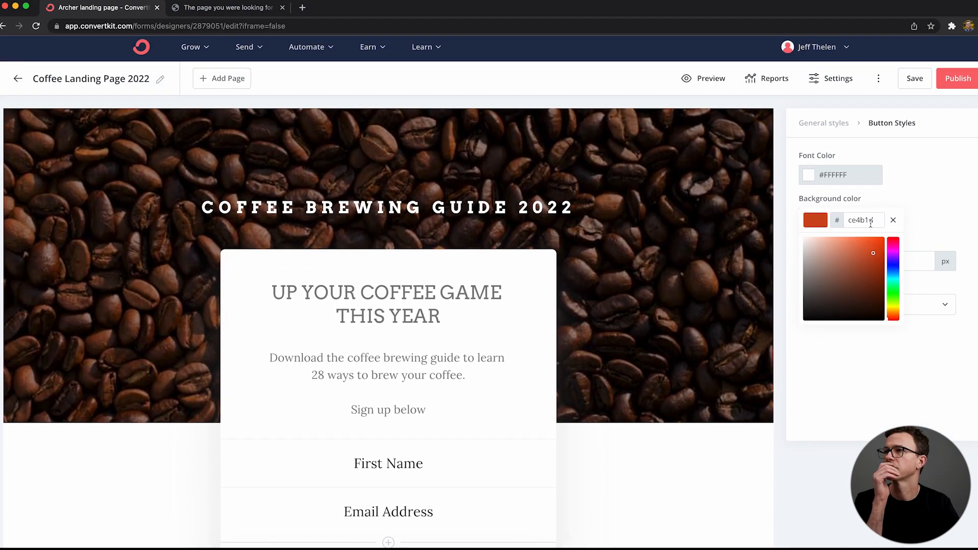
scroll(759, 285, down, 5)
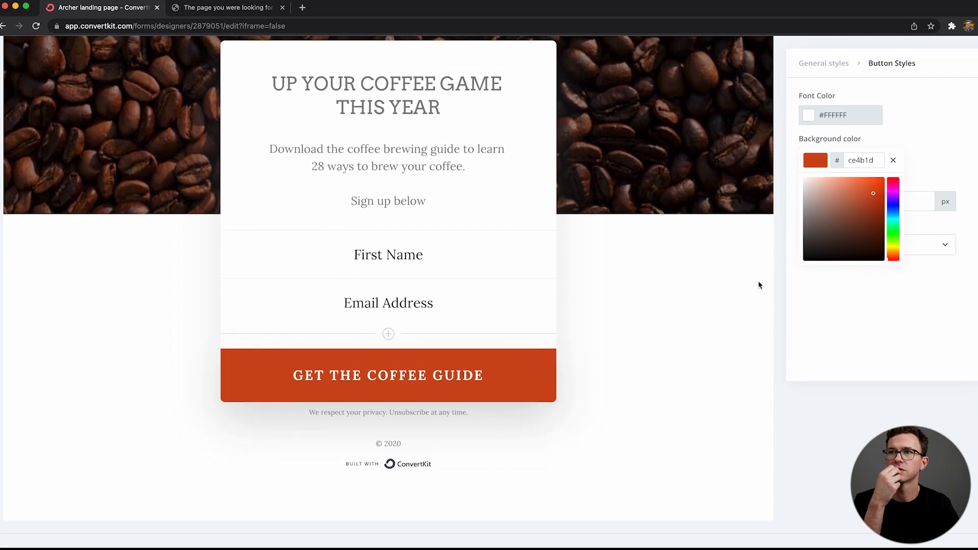
Step: Change the copyright year below the form to 2022
scroll(759, 285, up, 1)
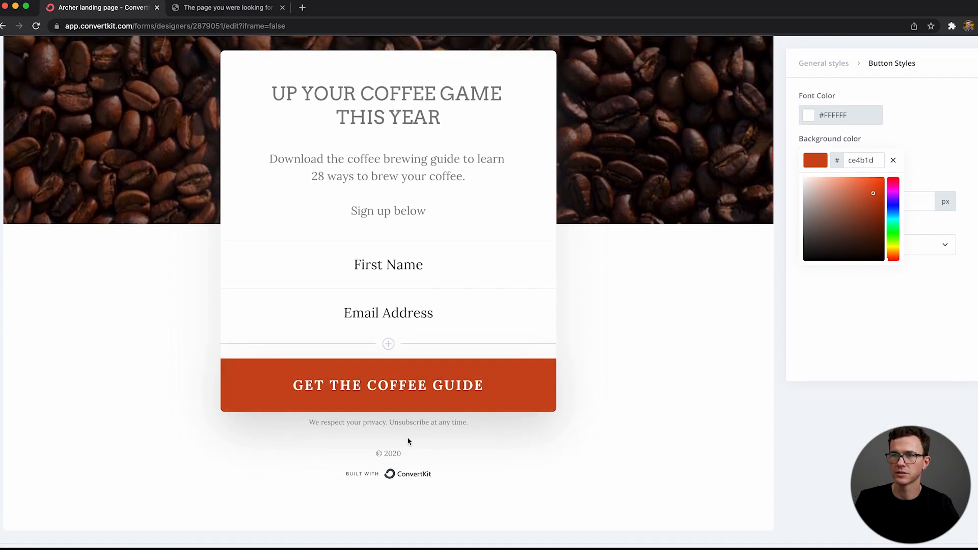
click(404, 452)
click(399, 452)
key(BackSpace)
text(2)
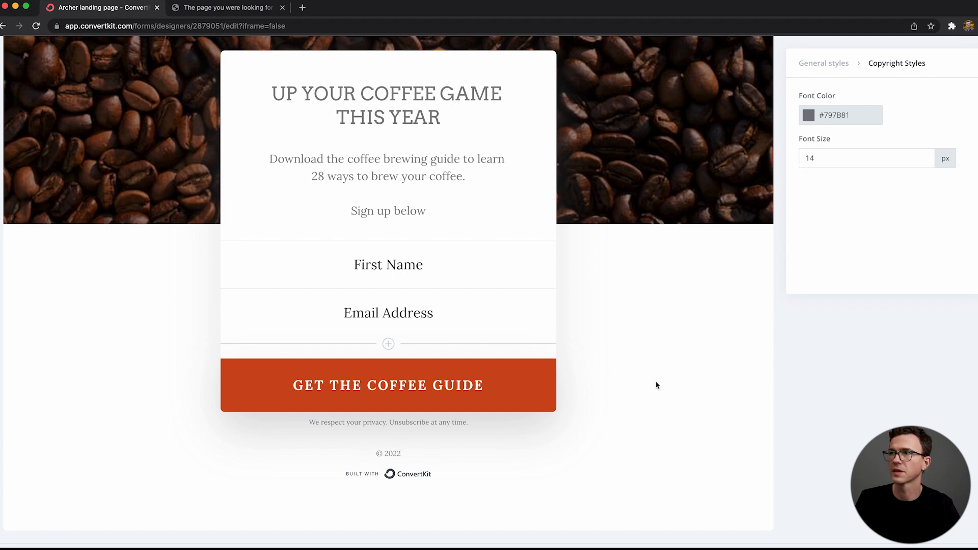
Step: Add a thank you page with the header "JEFF'S COFFEE CO" and the subtitle "Check your inbox for the guide"
scroll(657, 385, up, 5)
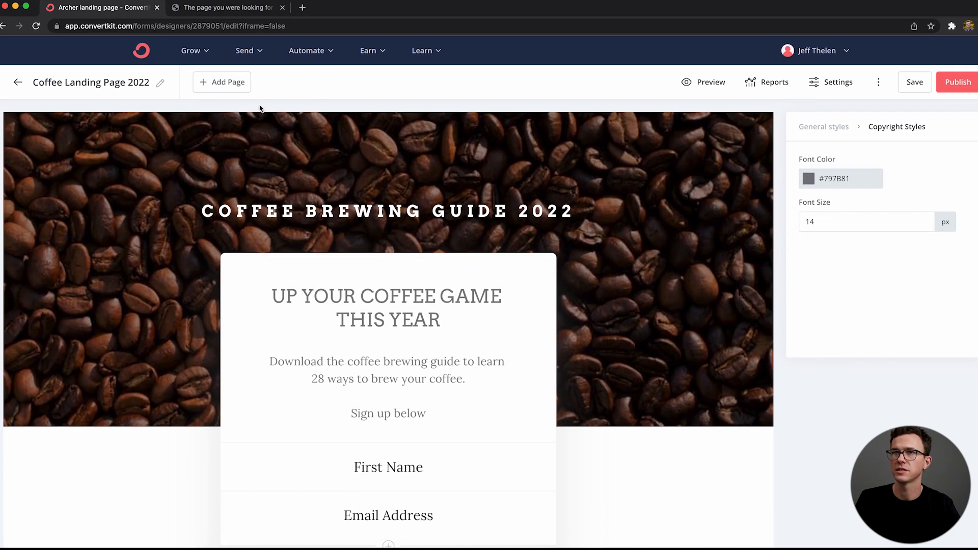
click(218, 82)
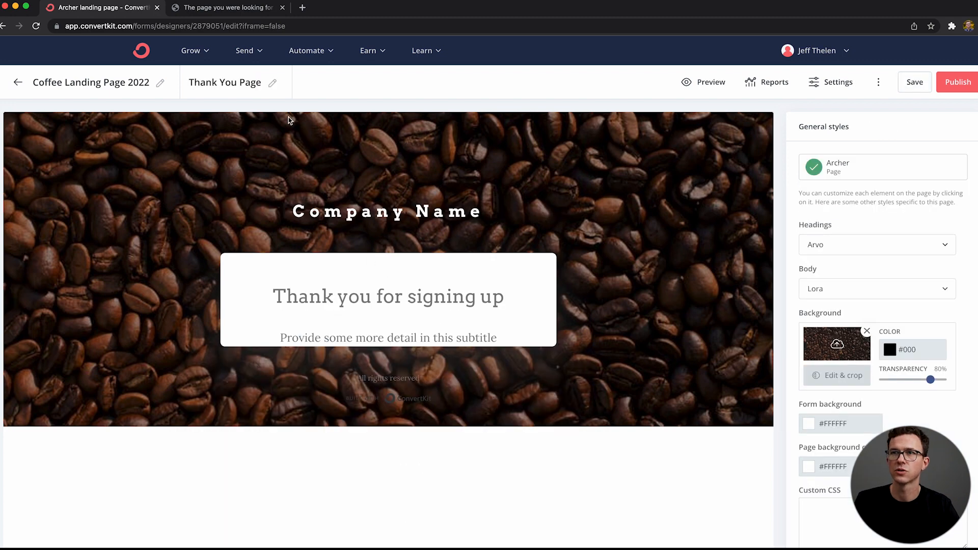
triple_click(392, 212)
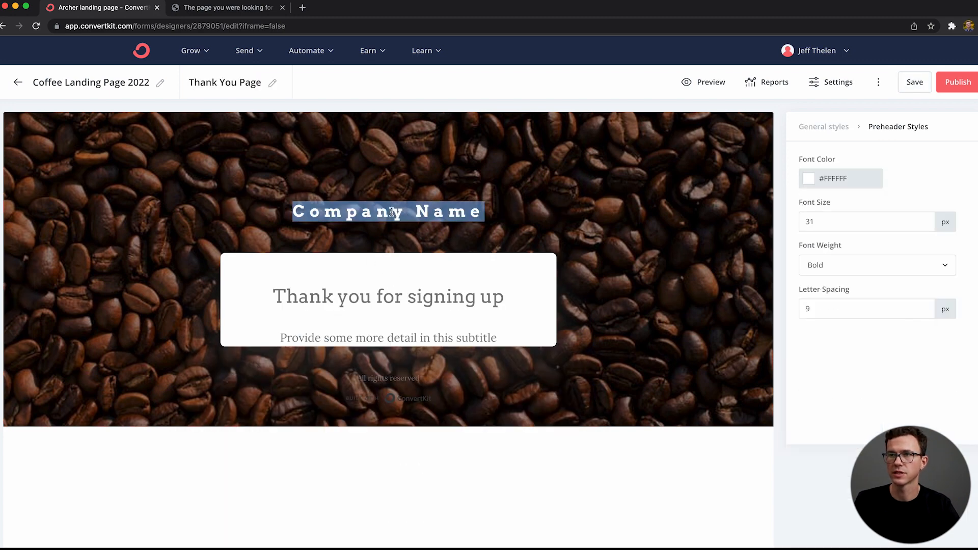
text(jeff)
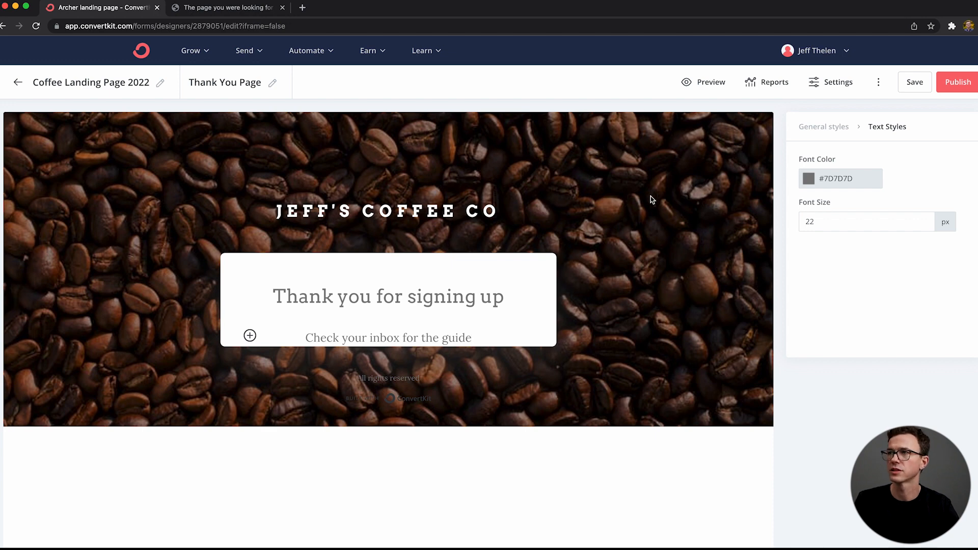
Step: Return to Coffee Landing Page 2022 and set its general settings to redirect new subscribers to the thank you page
click(116, 80)
scroll(466, 417, down, 5)
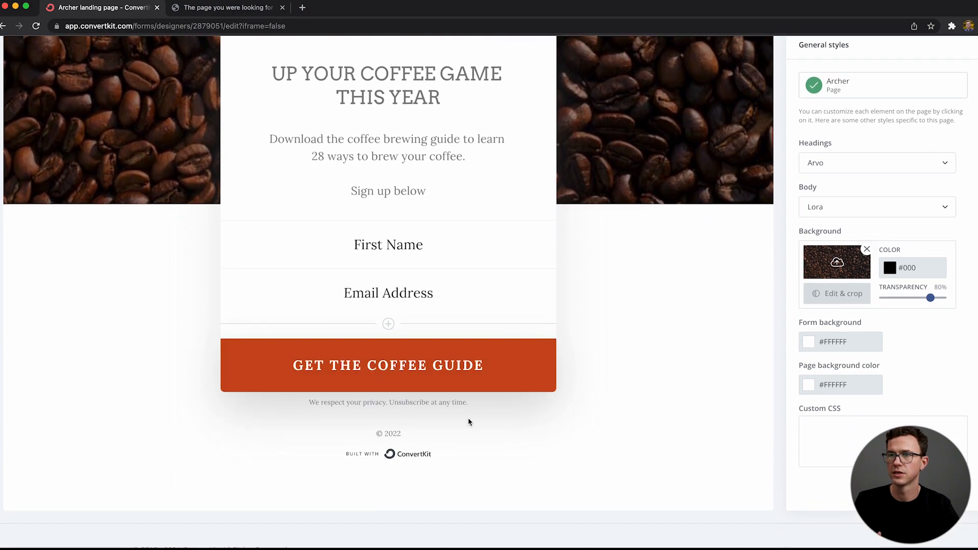
scroll(468, 418, up, 4)
scroll(474, 421, up, 2)
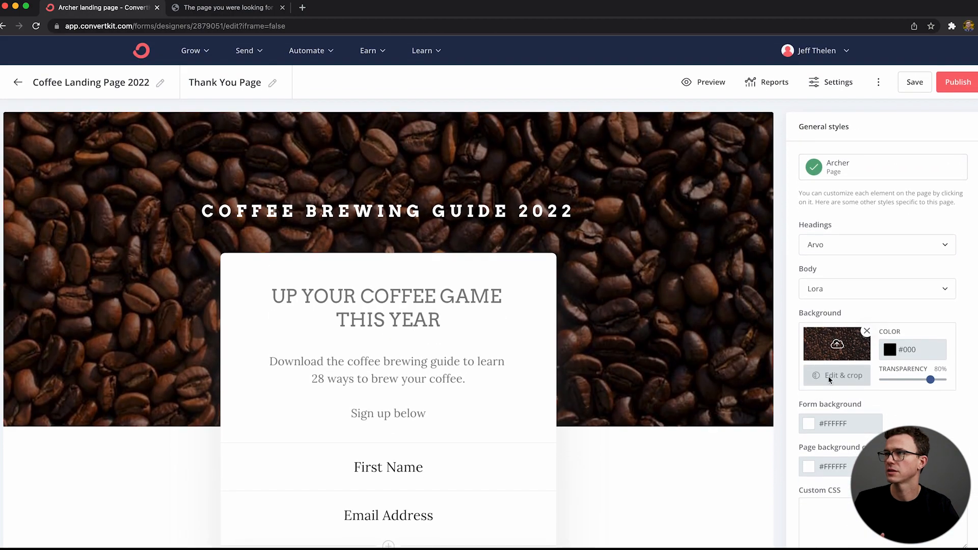
click(831, 81)
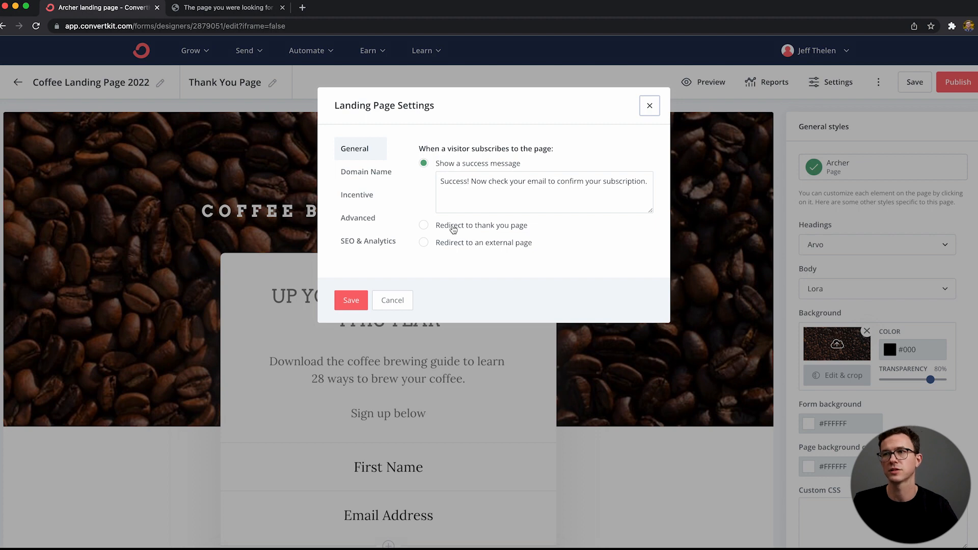
click(424, 227)
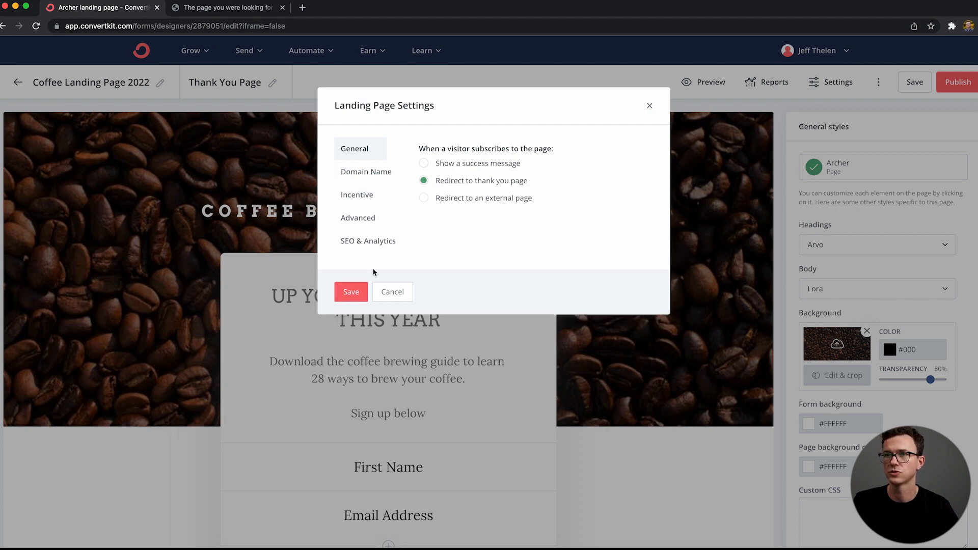
Step: Add the page URL "brewing-guide-2022" on the account's own custom domain instead of the ck.page domain
click(358, 173)
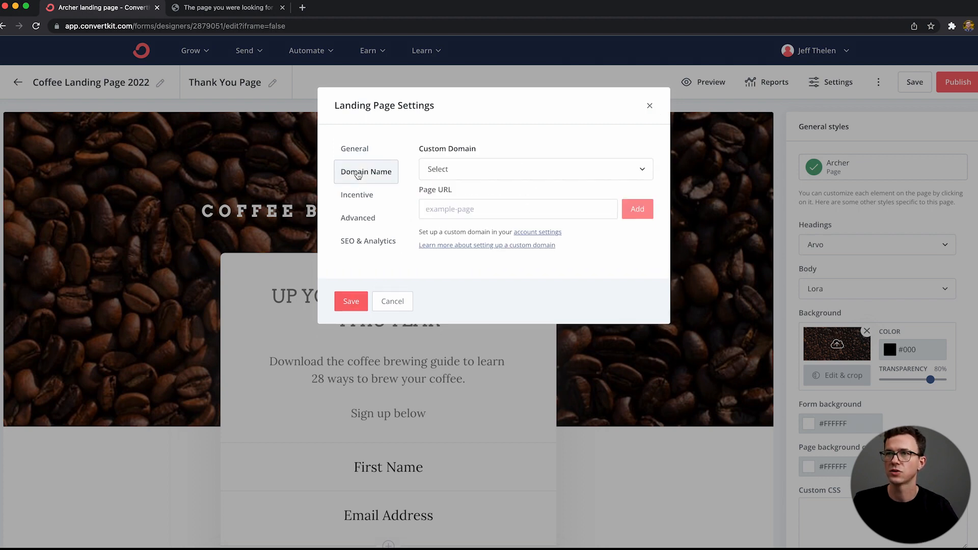
click(474, 171)
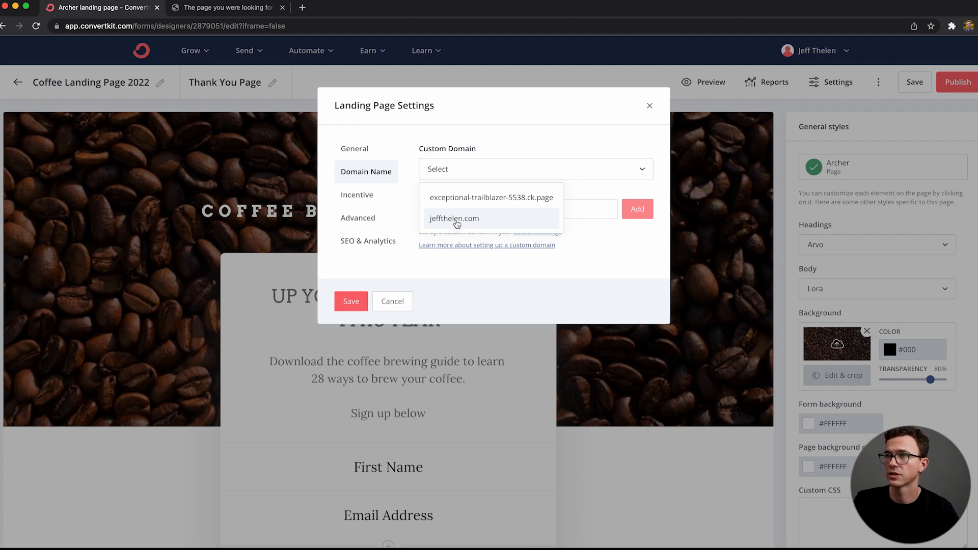
click(455, 219)
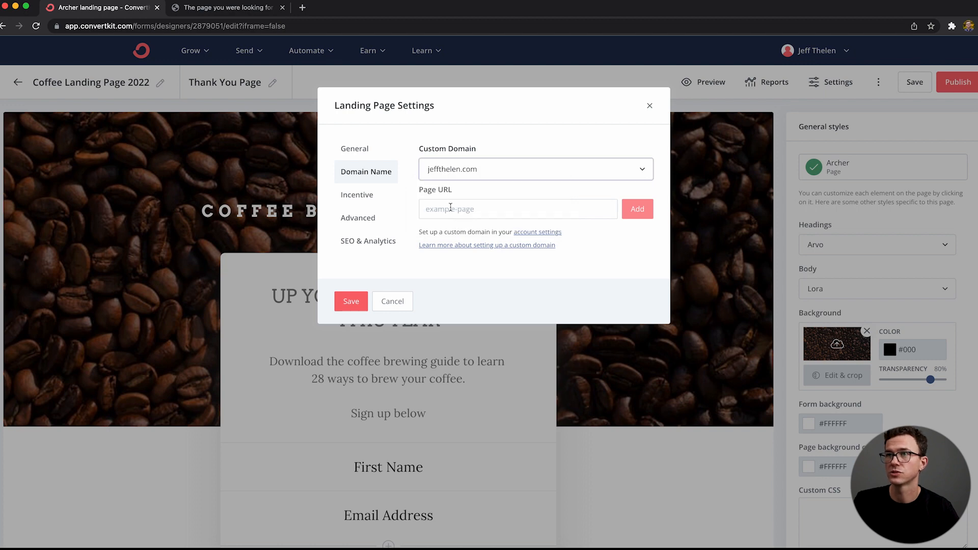
click(450, 210)
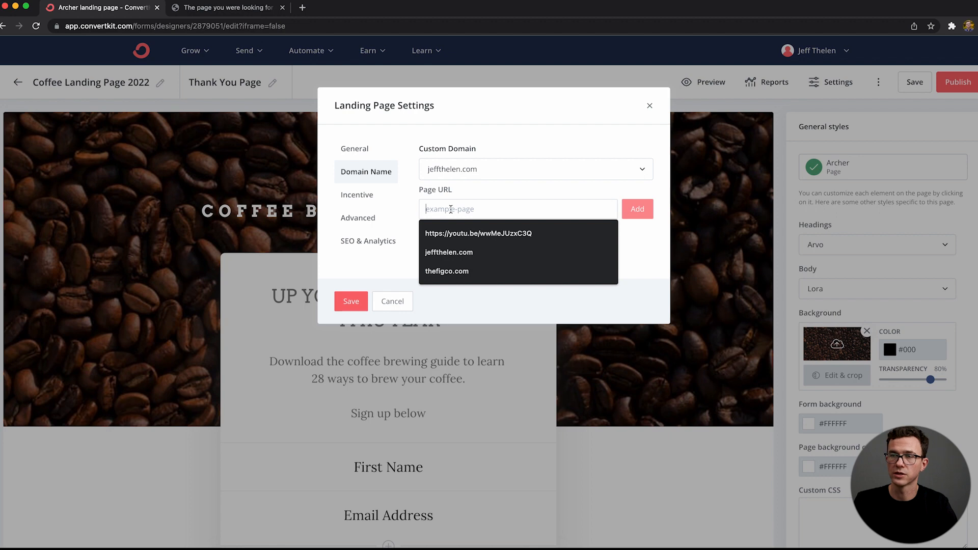
text(c)
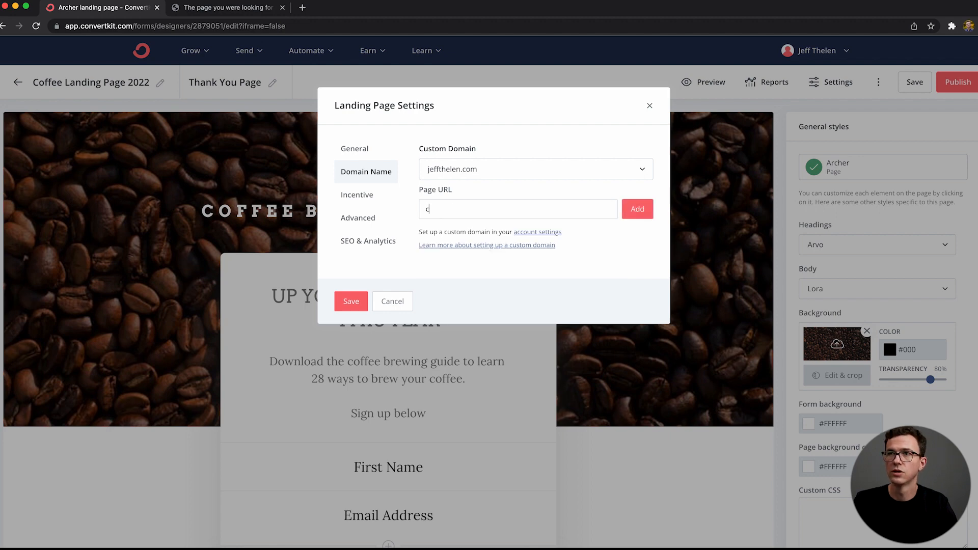
key(BackSpace)
text(brewing-guide-2022)
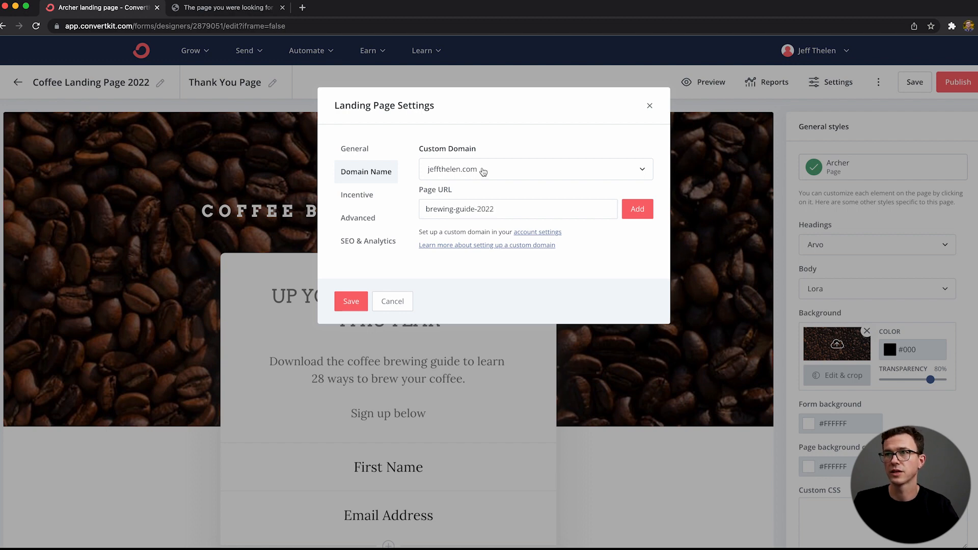
click(638, 209)
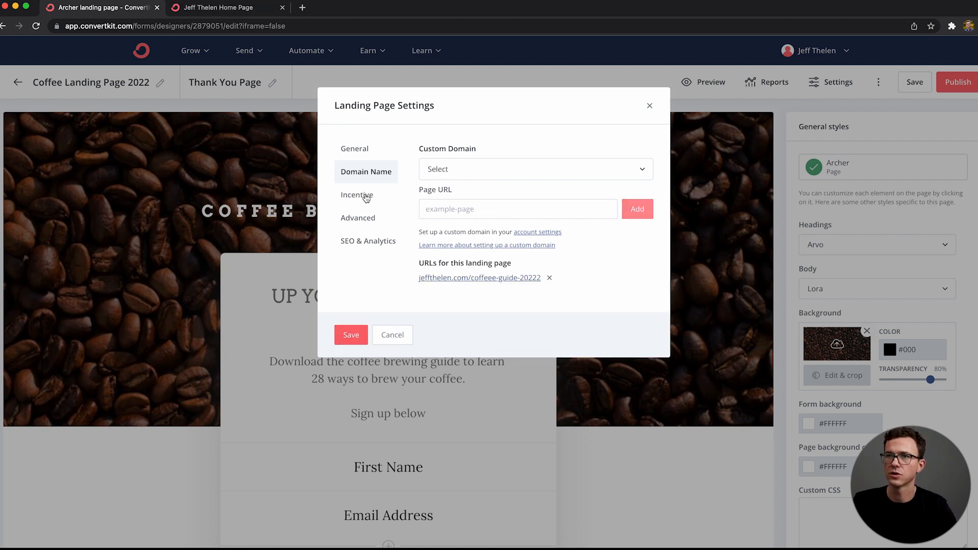
Step: Review and save the incentive email's contents, and view the advanced settings for return visitors
click(365, 196)
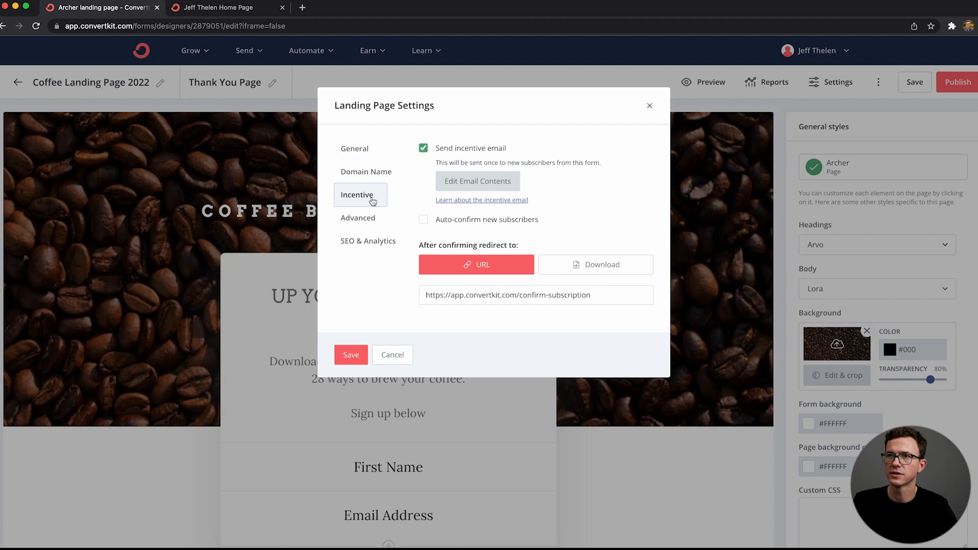
click(474, 182)
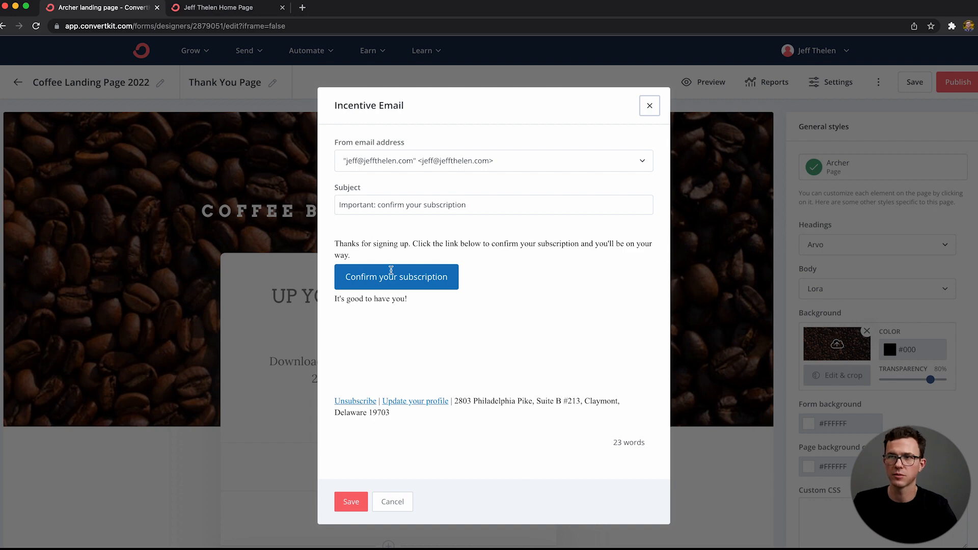
click(357, 499)
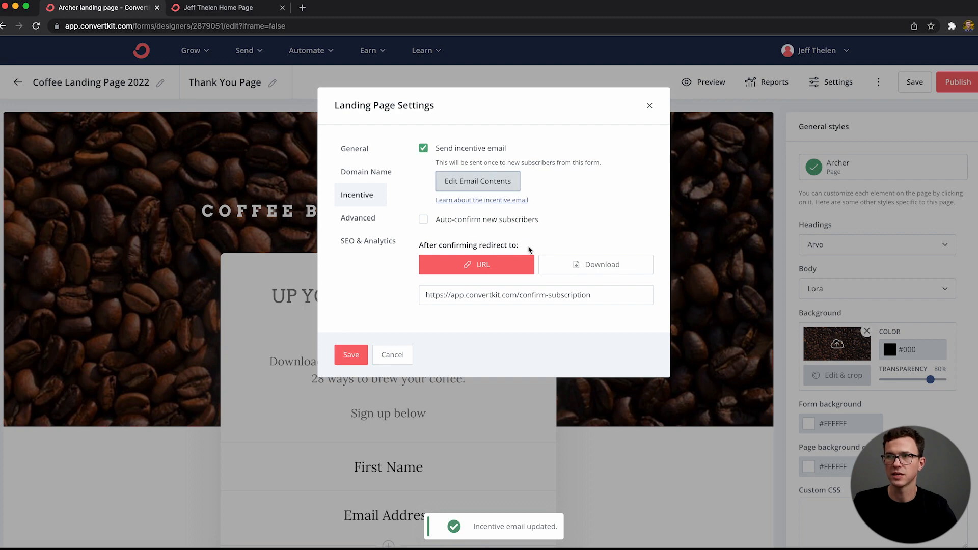
click(355, 222)
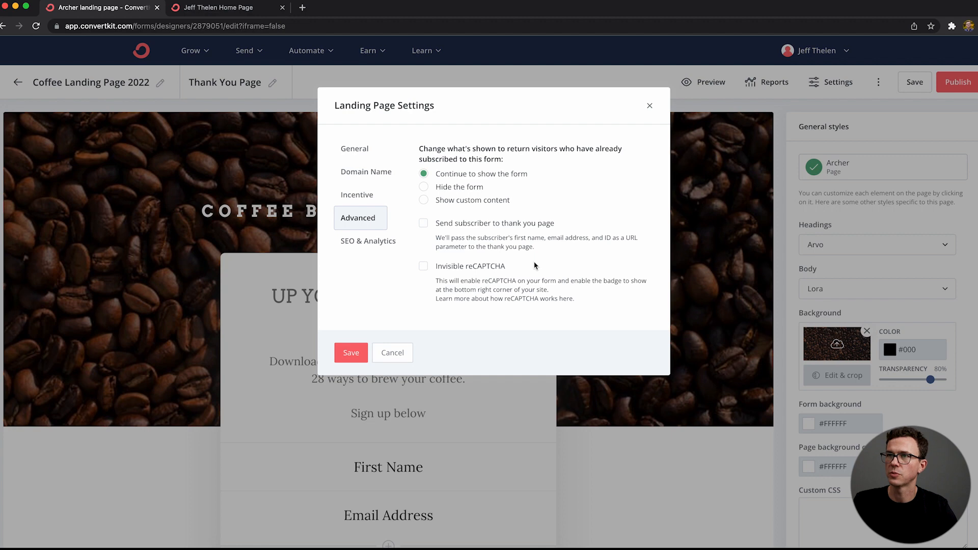
Step: Set the landing page's SEO title to "Coffee Brewing Guide 2022", review the analytics integrations, and save the settings
click(370, 241)
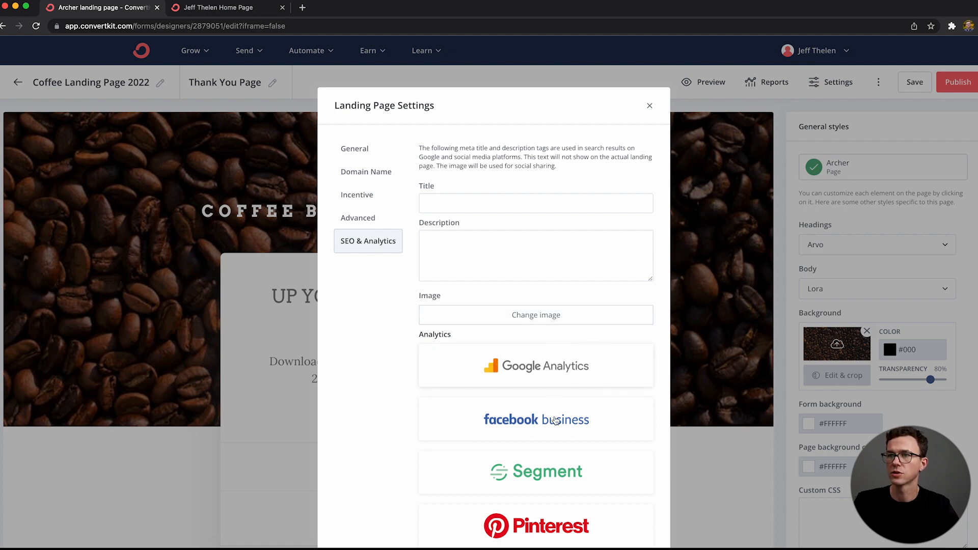
scroll(552, 491, down, 5)
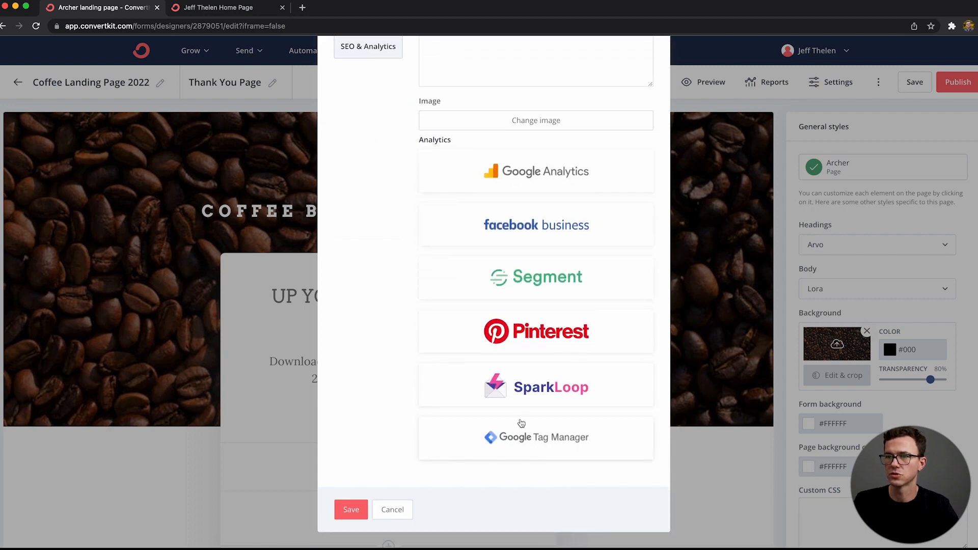
scroll(520, 422, up, 5)
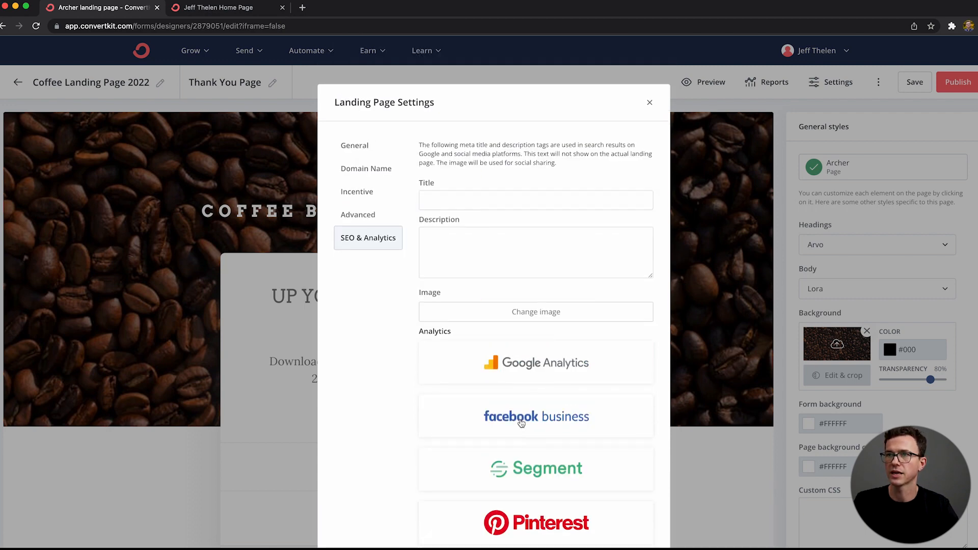
click(464, 209)
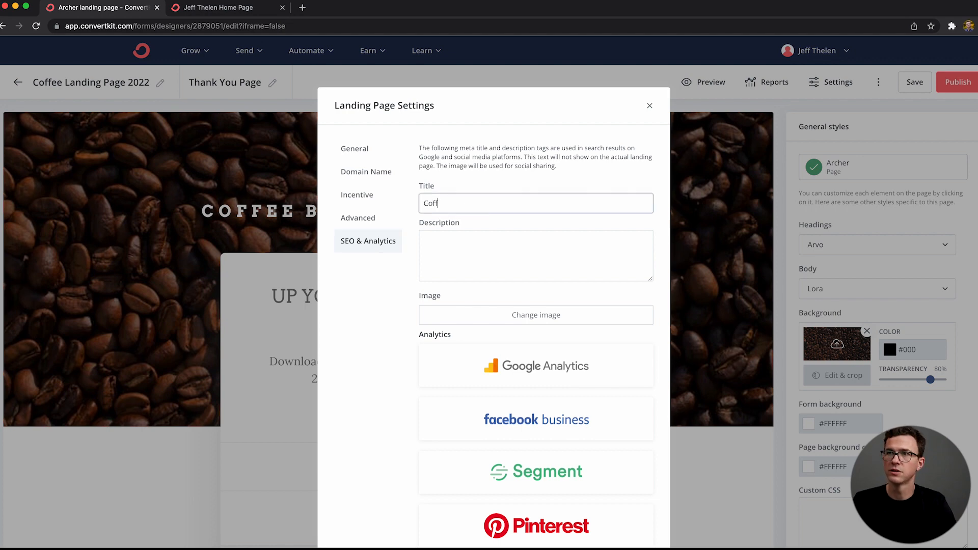
text(Coffee Brewing Guide 2022)
scroll(469, 229, down, 4)
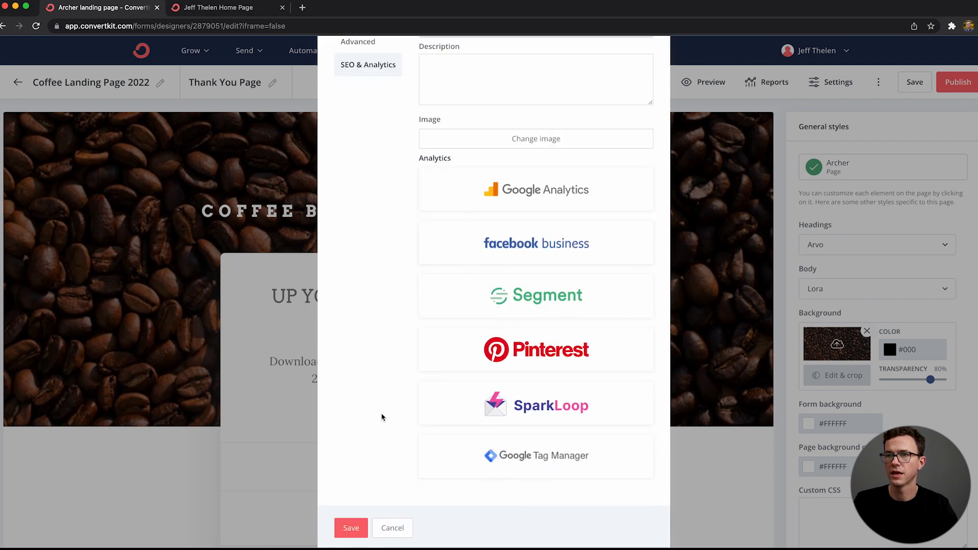
click(349, 526)
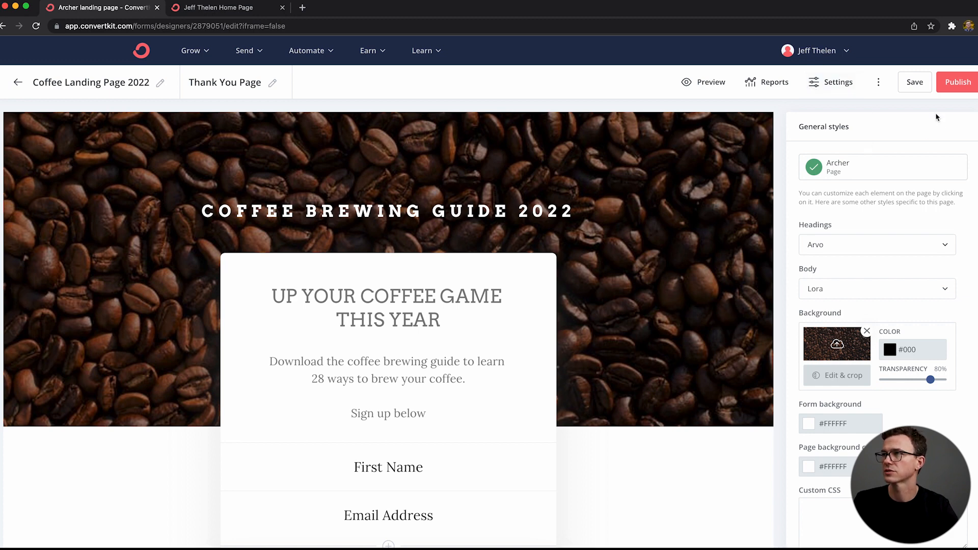
Step: Save Coffee Landing Page 2022 and open its share URL in a new browser tab
click(923, 82)
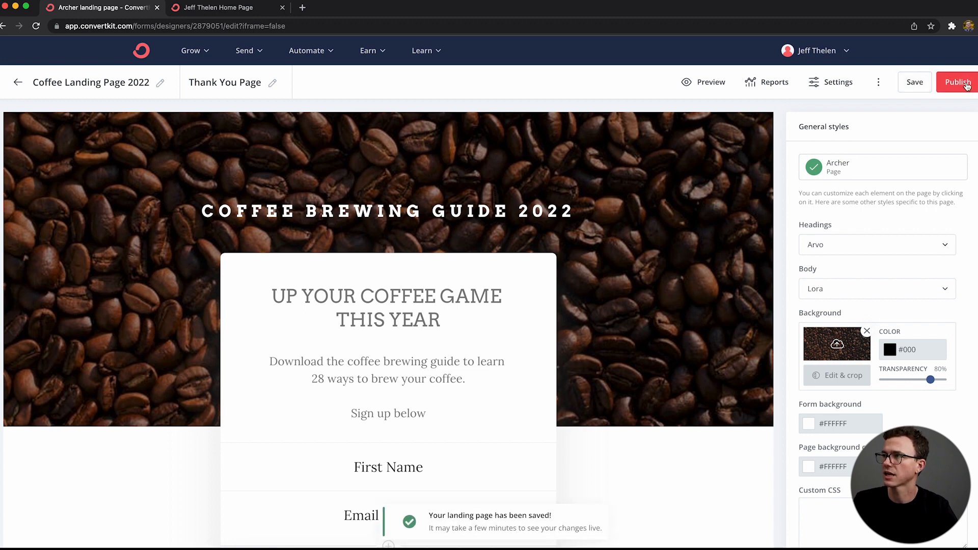
click(967, 85)
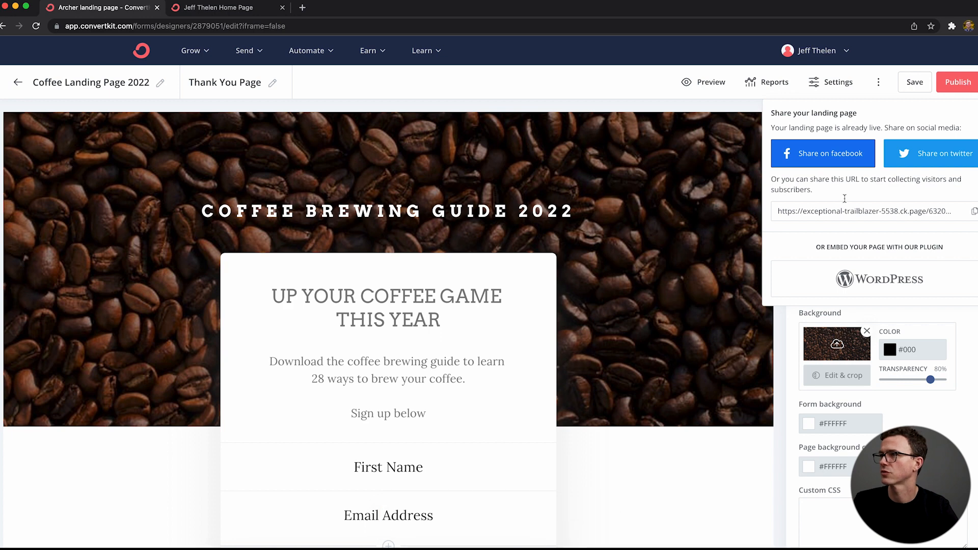
triple_click(819, 212)
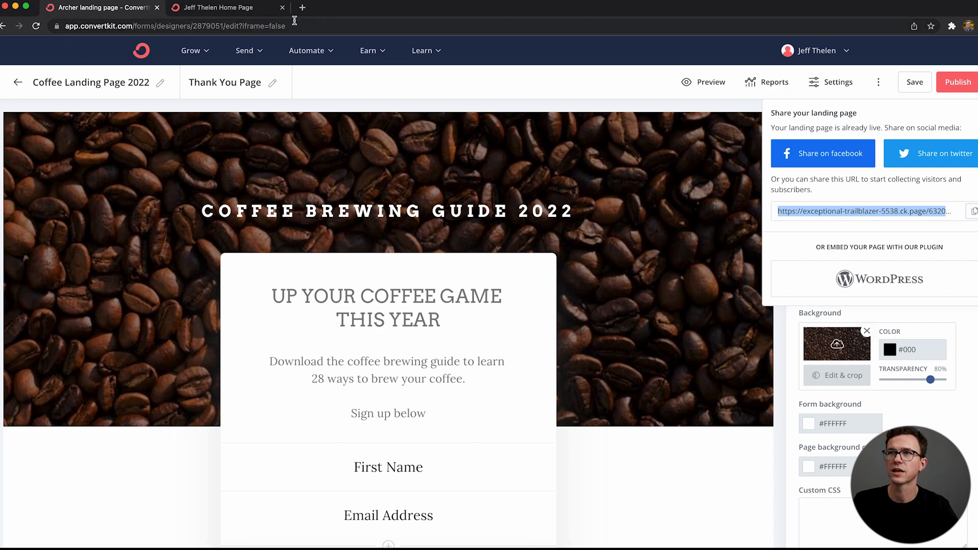
click(303, 7)
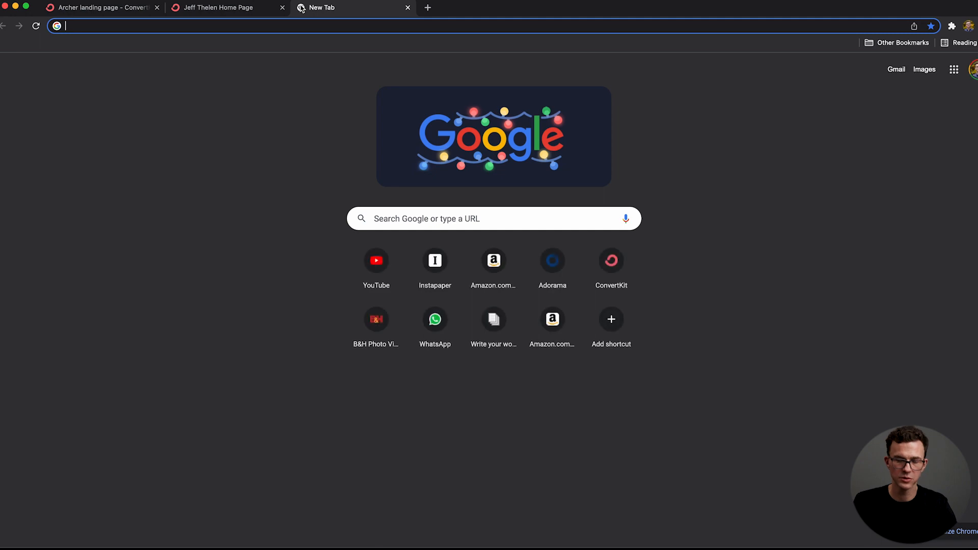
text(https://exceptional-trailblazer-5538.ck.page/63206fd79c)
key(Return)
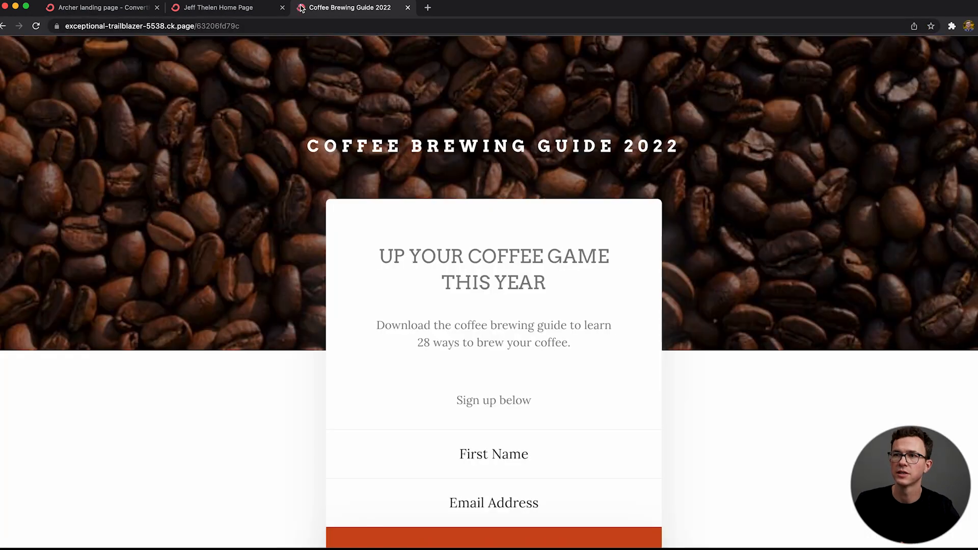
Step: Fill in the live page's signup form with the subscriber's first name and email address, and request the coffee guide
scroll(473, 448, down, 3)
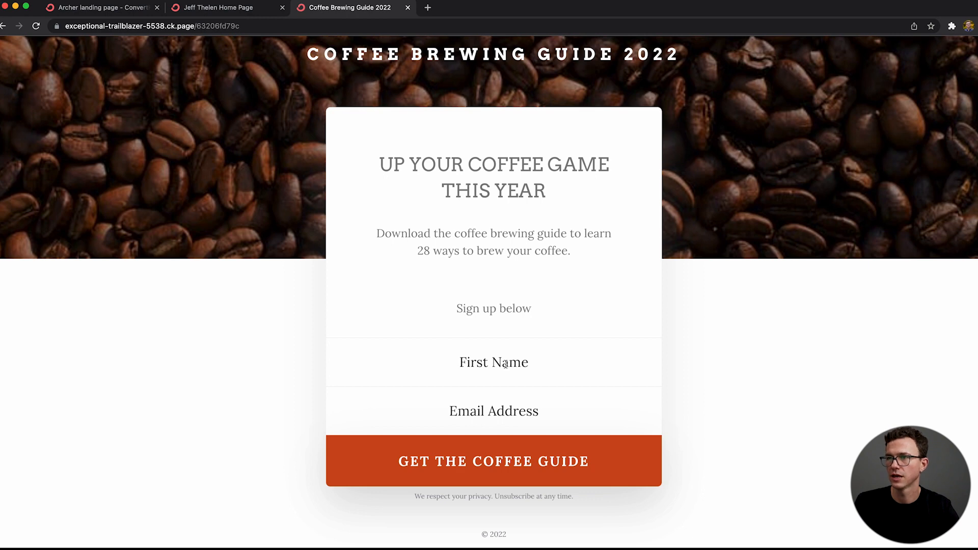
click(475, 355)
text(Jef)
key(Down)
key(Return)
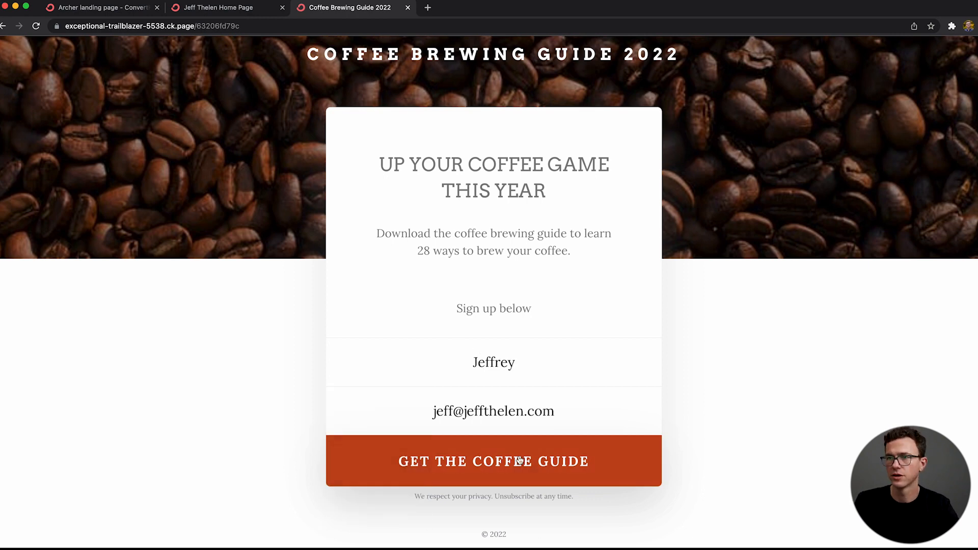
click(519, 461)
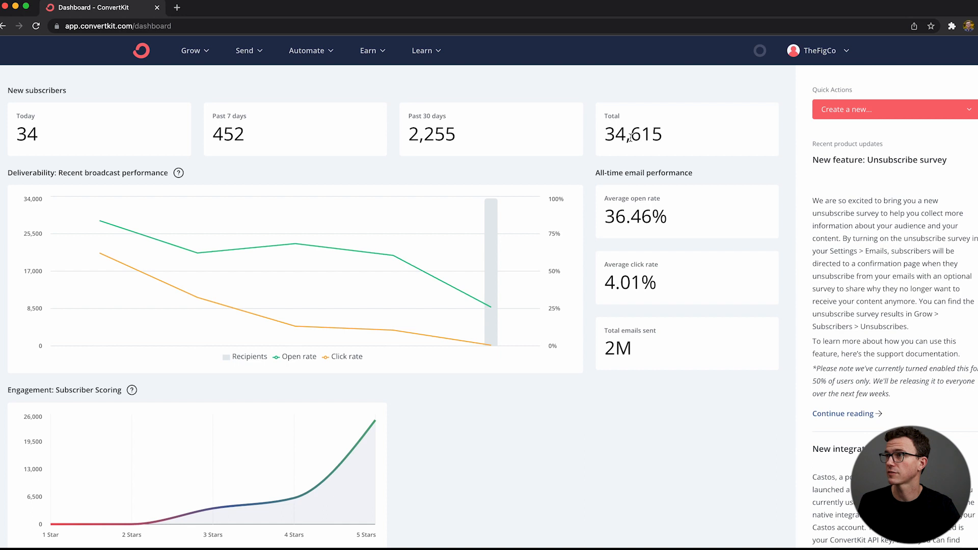
Step: Start a new automation rule triggered when someone subscribes to the "Abbey landing page" form
click(315, 56)
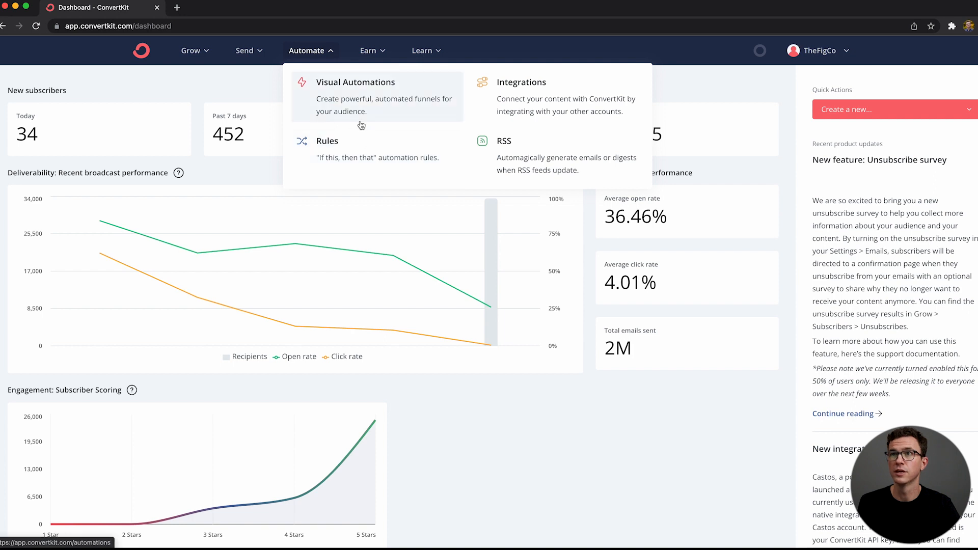
click(344, 153)
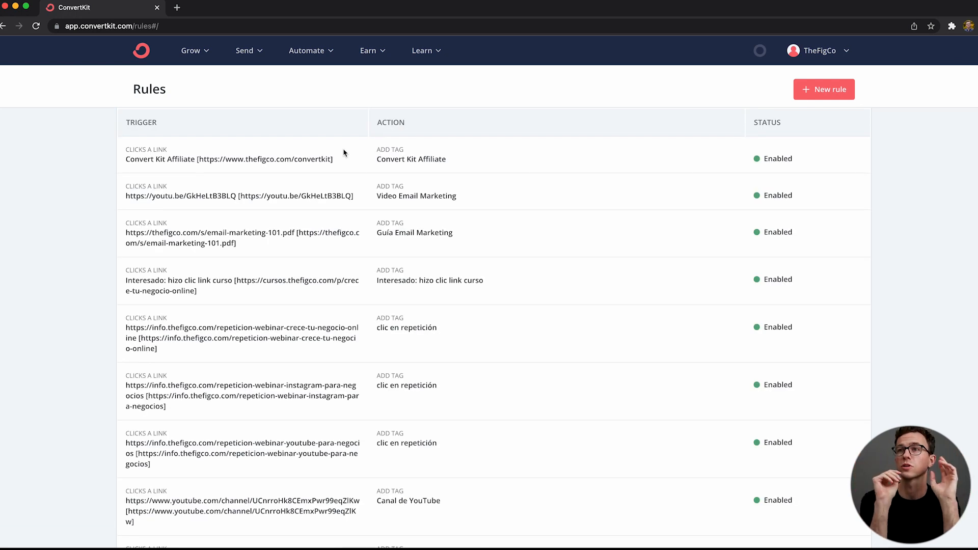
click(818, 91)
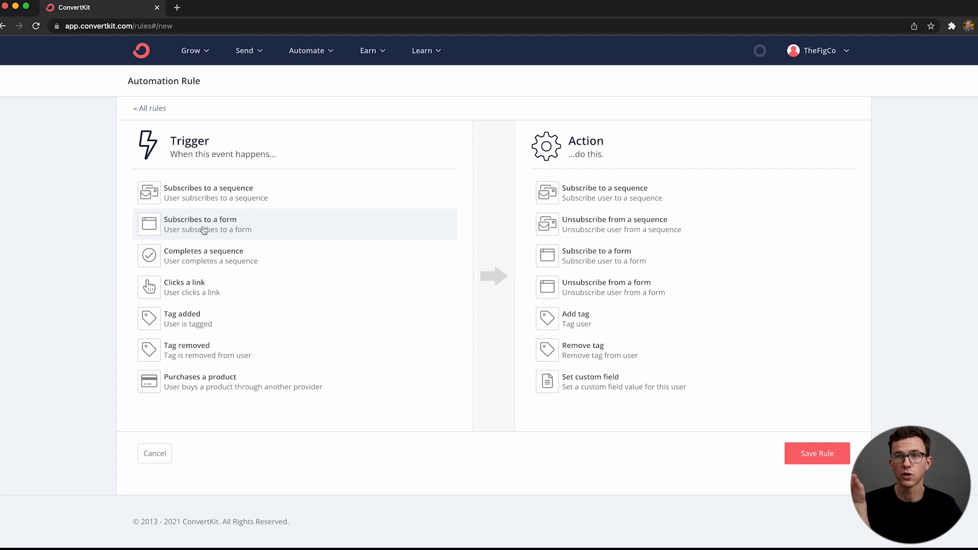
click(165, 222)
click(210, 238)
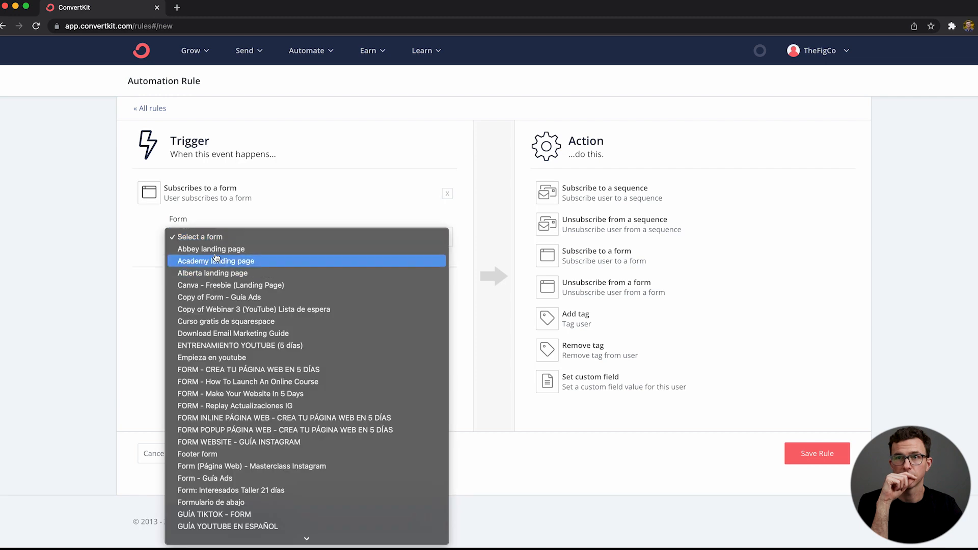
click(211, 249)
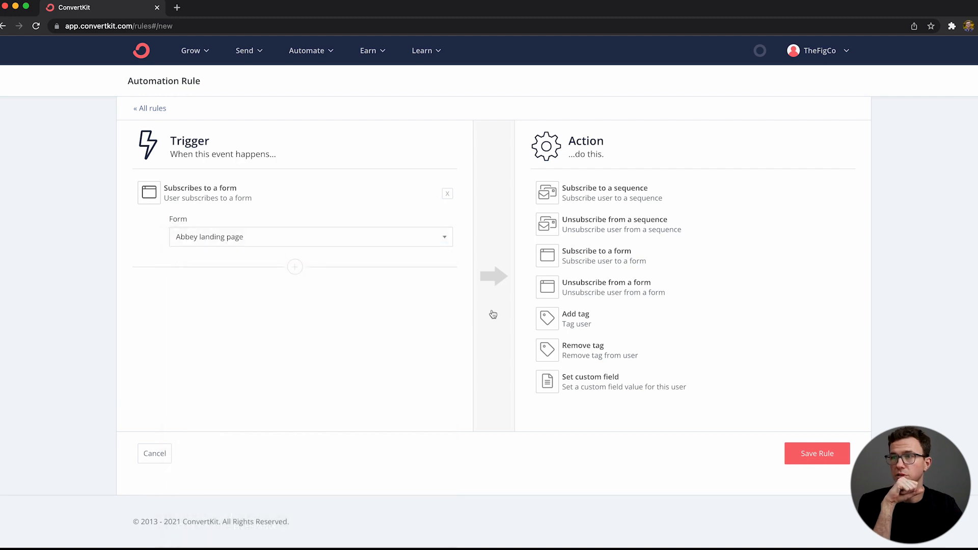
click(599, 263)
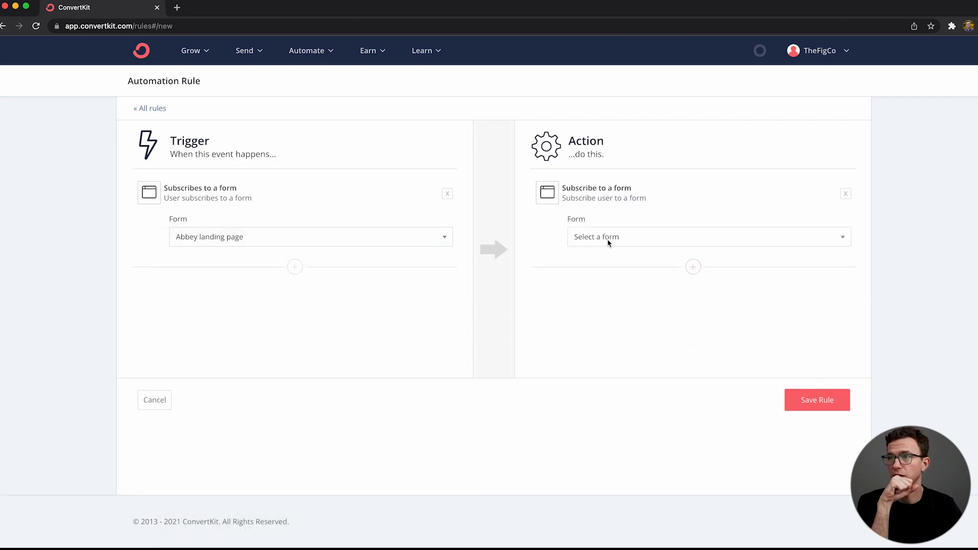
click(609, 241)
click(560, 210)
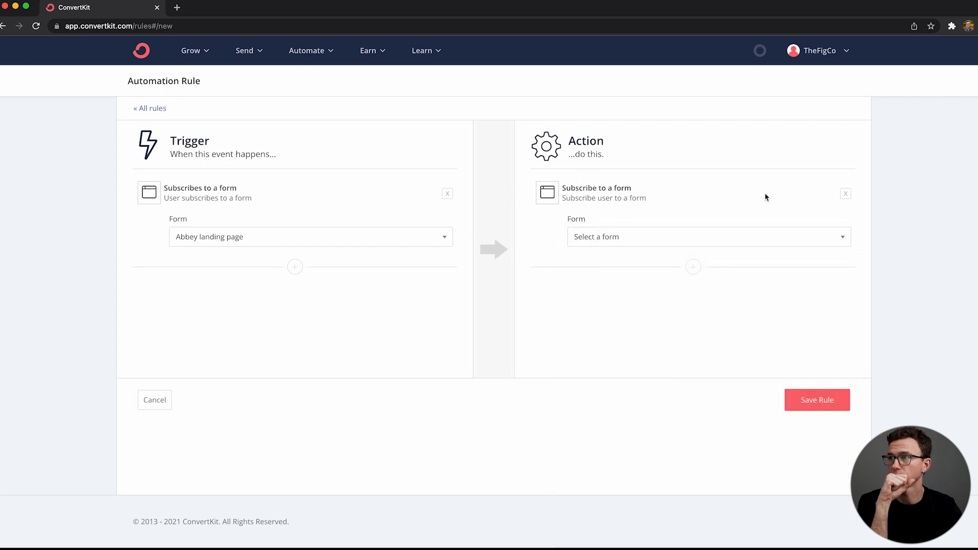
click(846, 194)
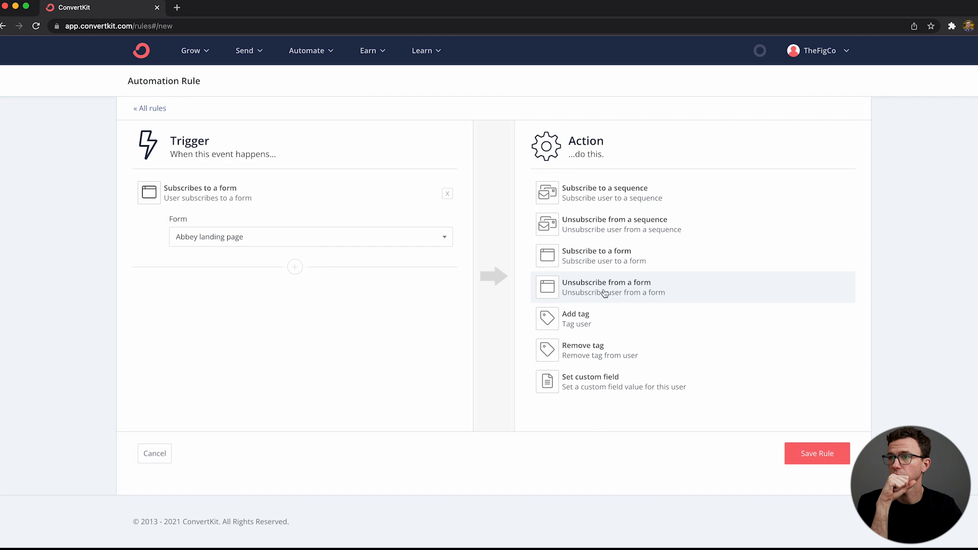
Step: Give the rule an Add tag action using the tag "Email Course - Make Your Website In 5 Days"
click(596, 327)
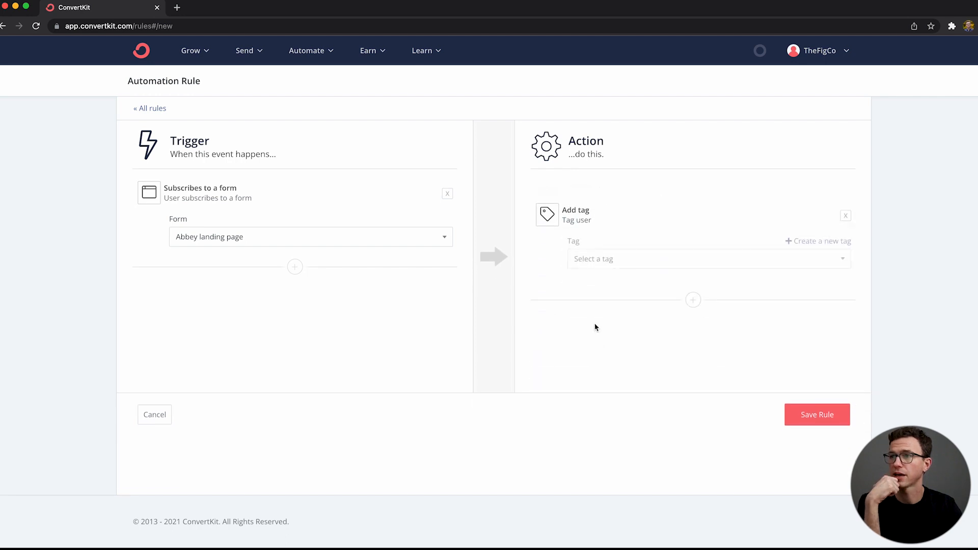
click(692, 238)
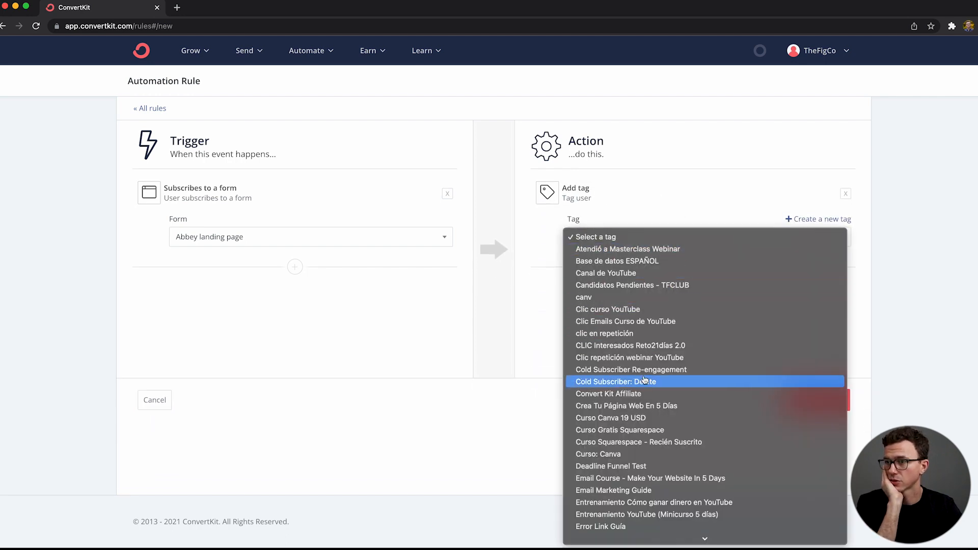
click(631, 478)
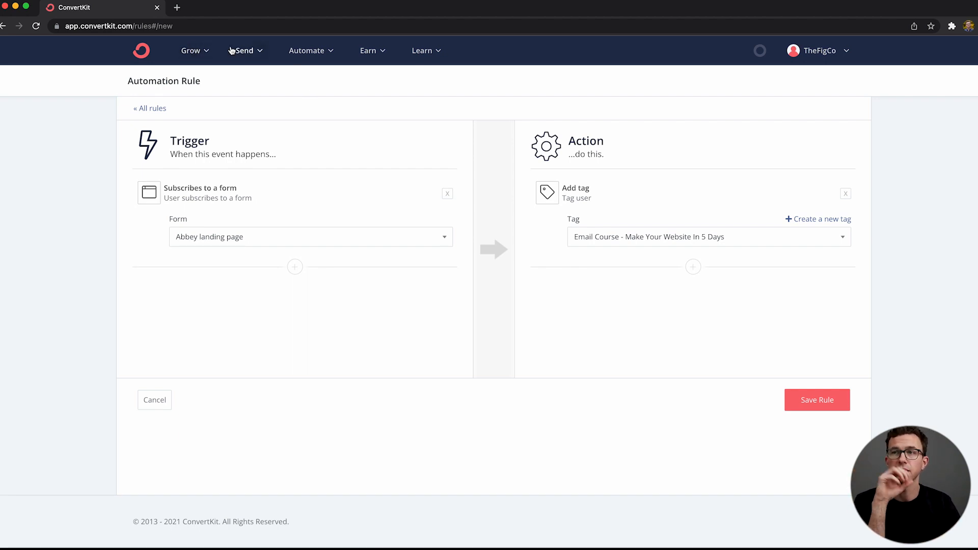
Step: Go to the subscribers overview and start a new segment named "podcast interest"
click(192, 50)
click(228, 99)
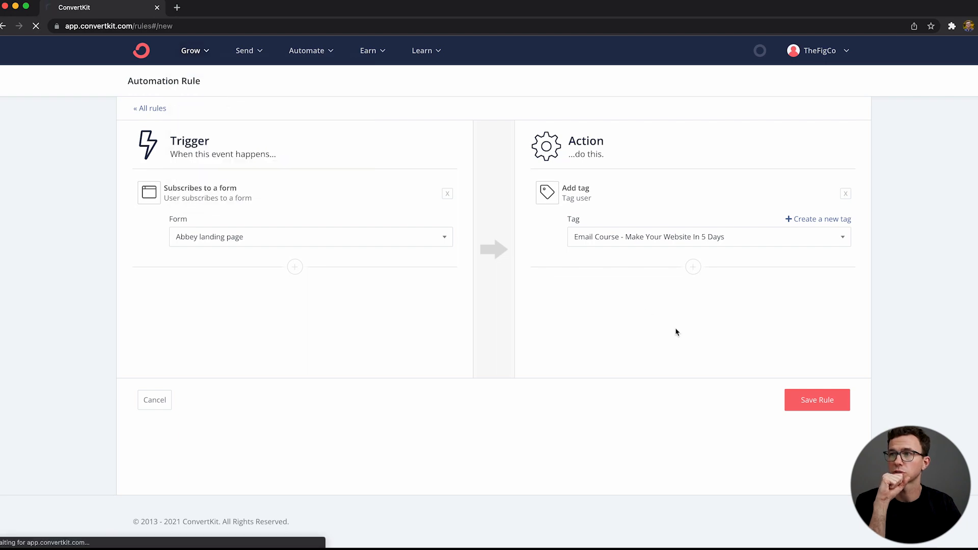
scroll(825, 436, down, 5)
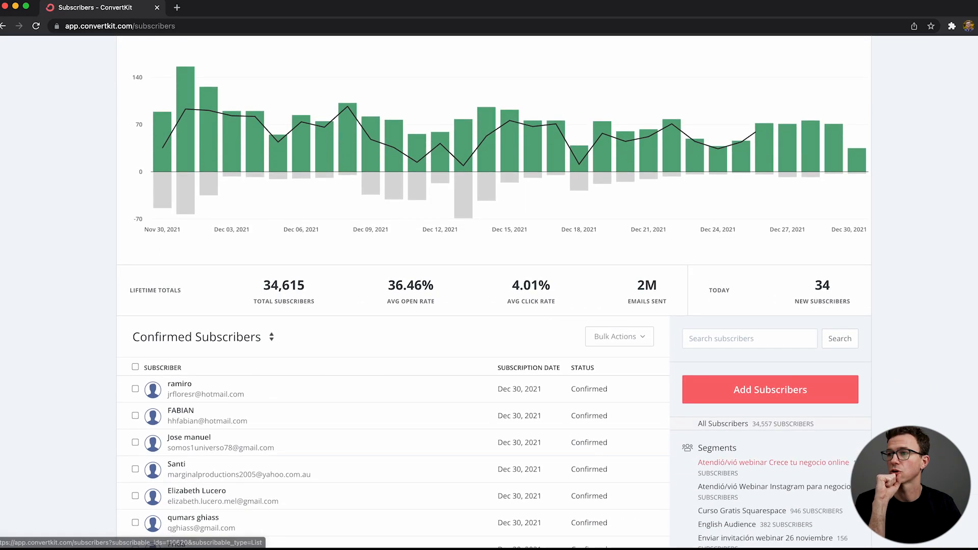
scroll(785, 458, down, 3)
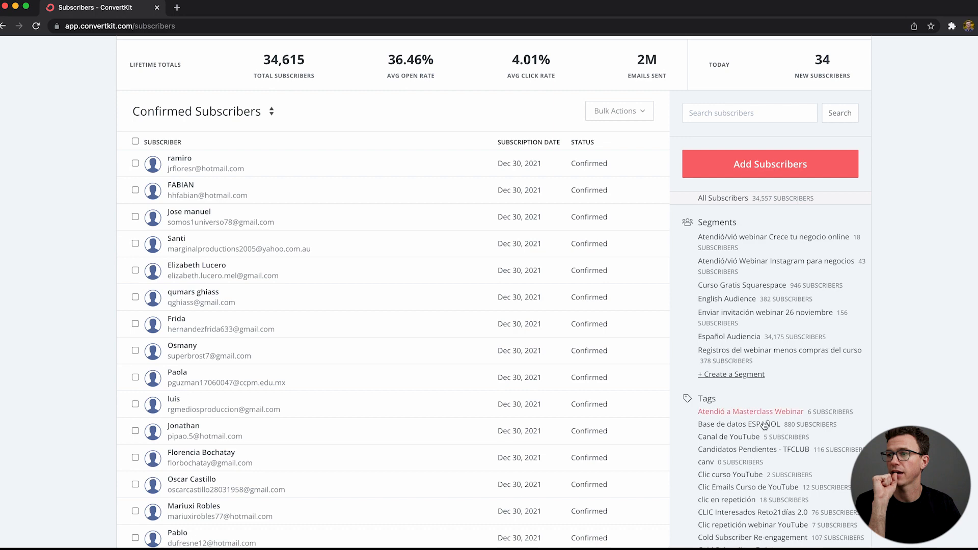
click(743, 375)
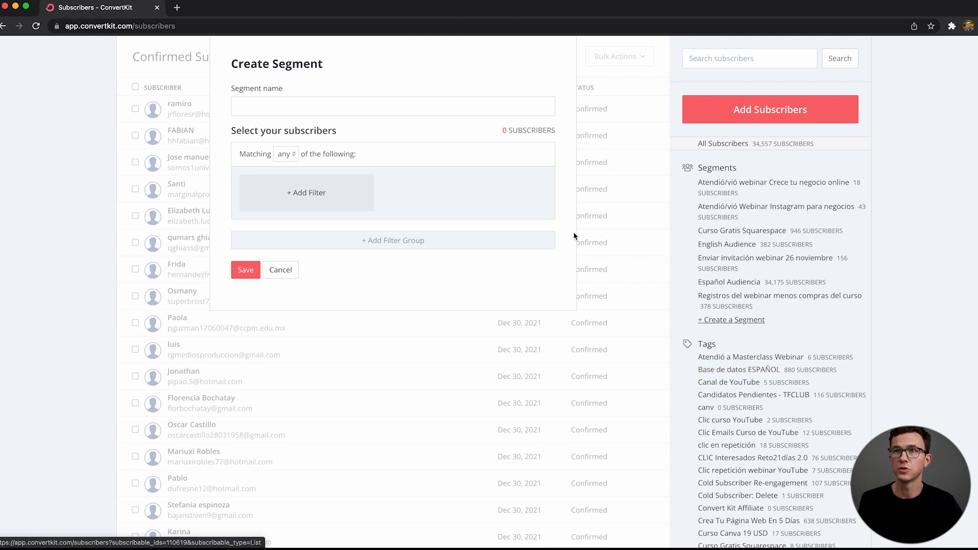
click(313, 113)
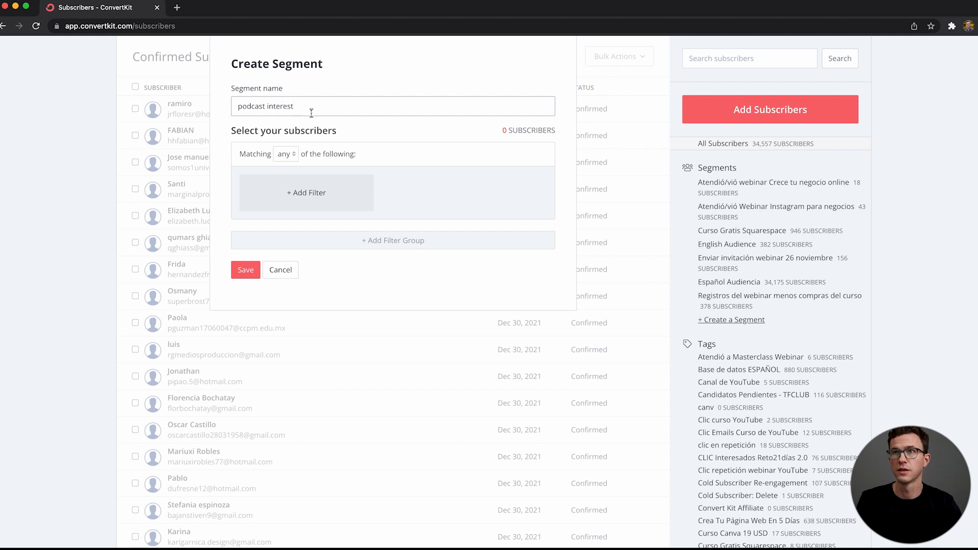
Step: Add a filter to the "podcast interest" segment for subscribers with the tag "Canal de YouTube"
click(312, 184)
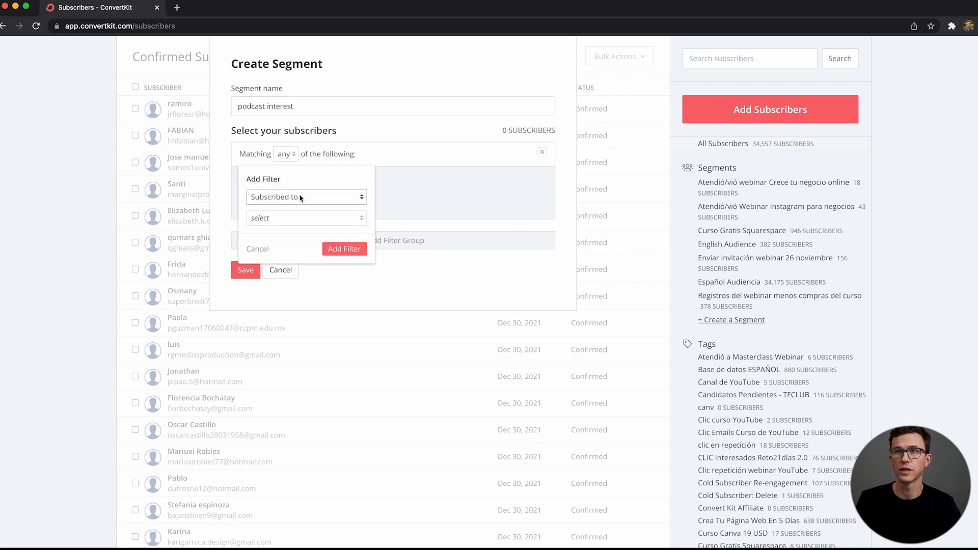
click(301, 198)
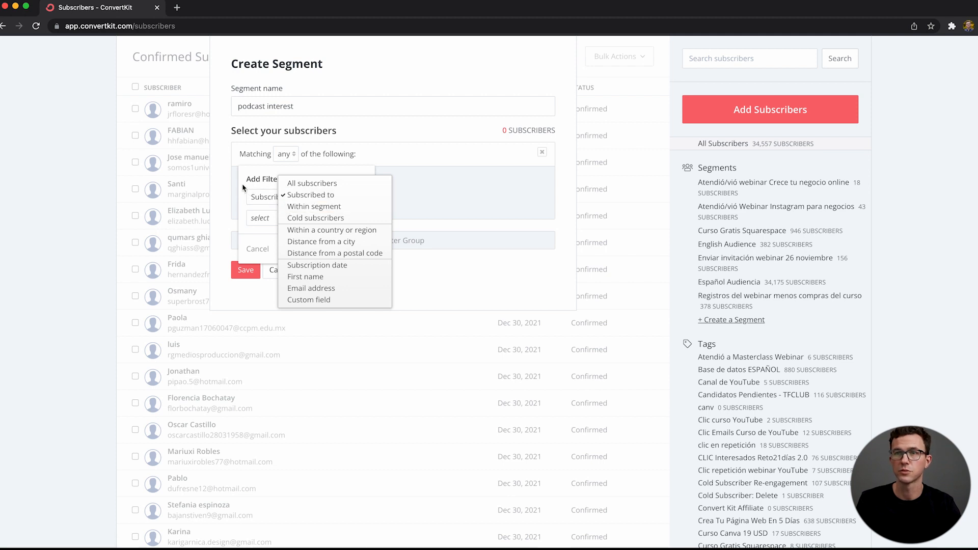
click(274, 201)
click(274, 200)
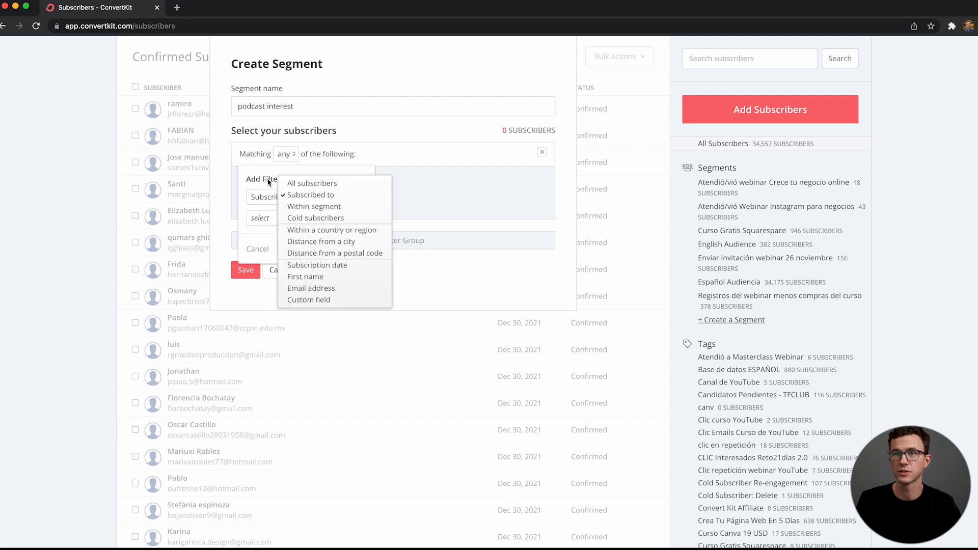
click(267, 179)
click(273, 216)
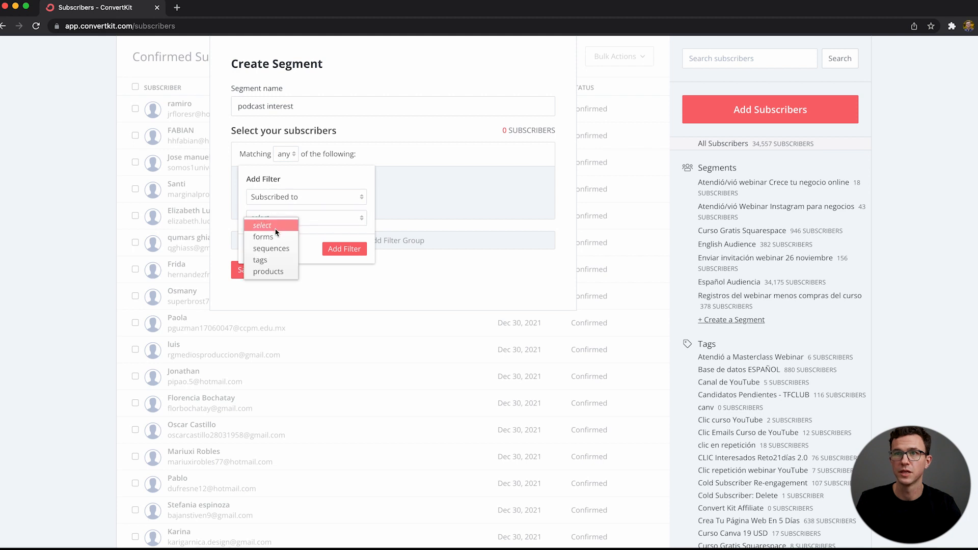
click(273, 260)
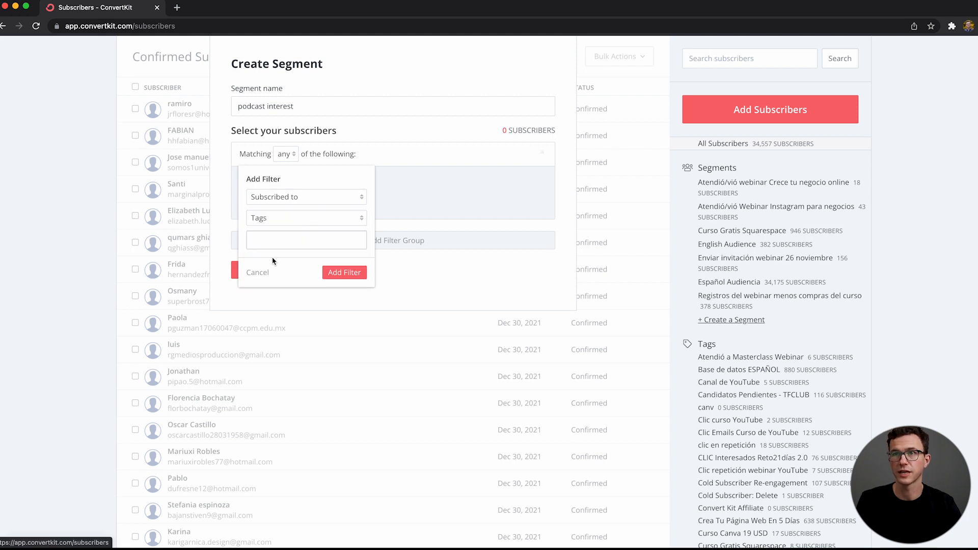
click(297, 241)
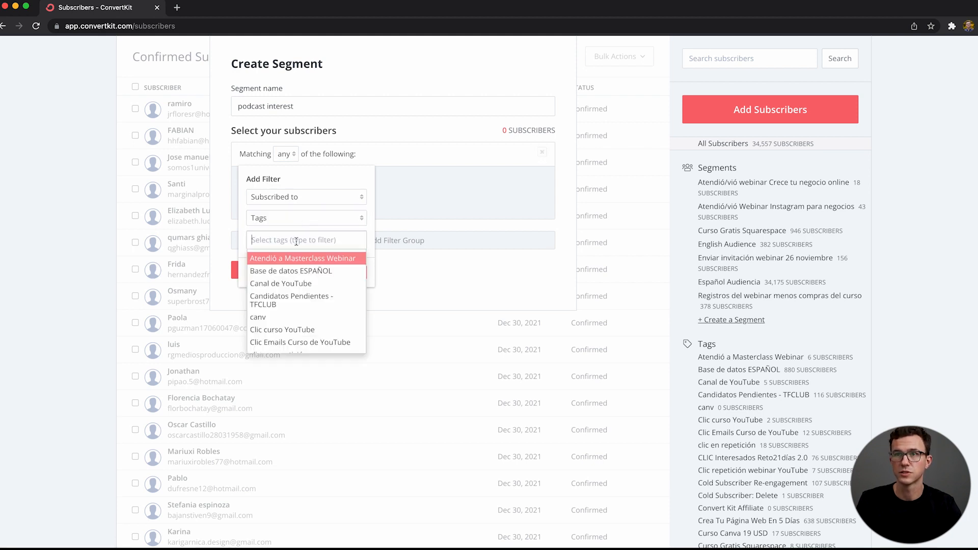
click(297, 284)
click(328, 270)
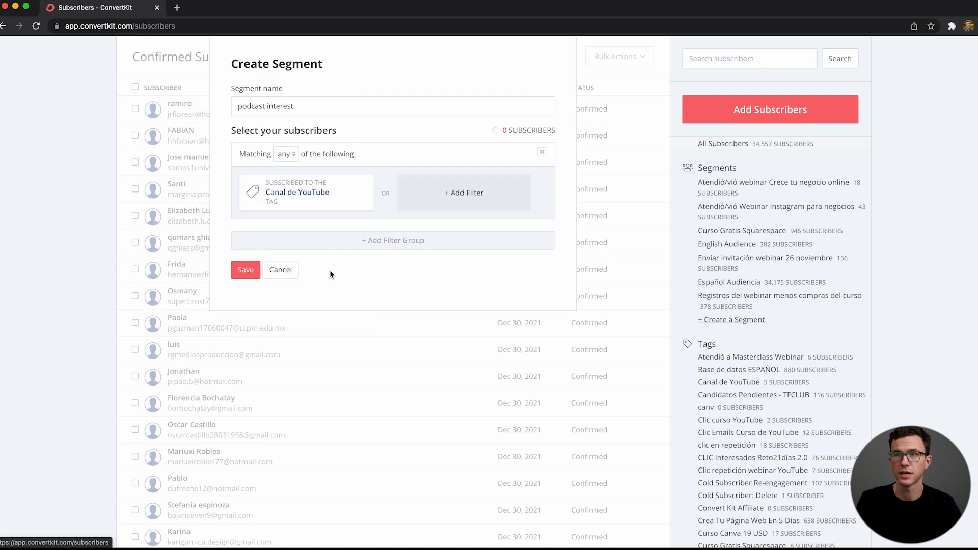
Step: Add a second segment filter for the tag "Estrategia de Social Media 06:00 pm Julio29 - Atendió", and cancel the segment without saving
click(439, 201)
click(441, 220)
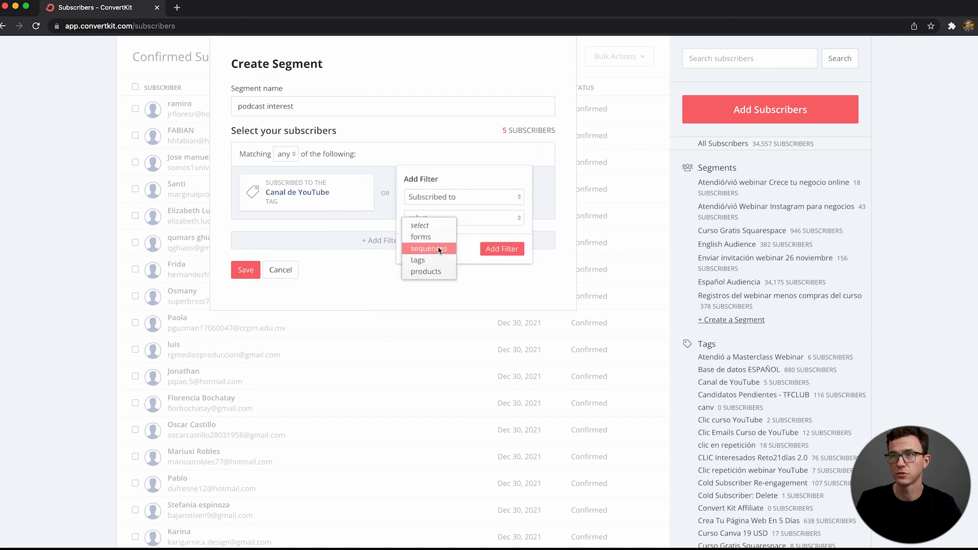
click(437, 260)
click(421, 248)
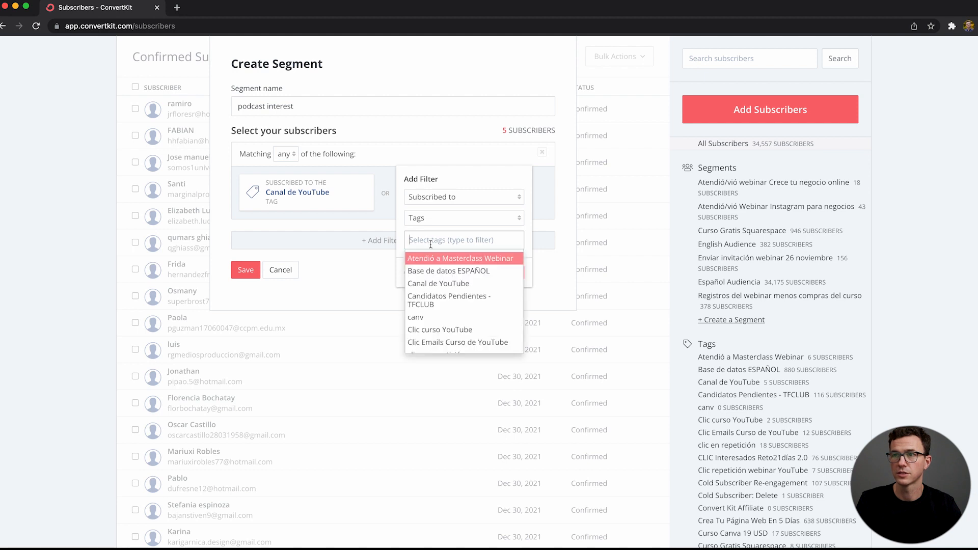
scroll(445, 317, down, 5)
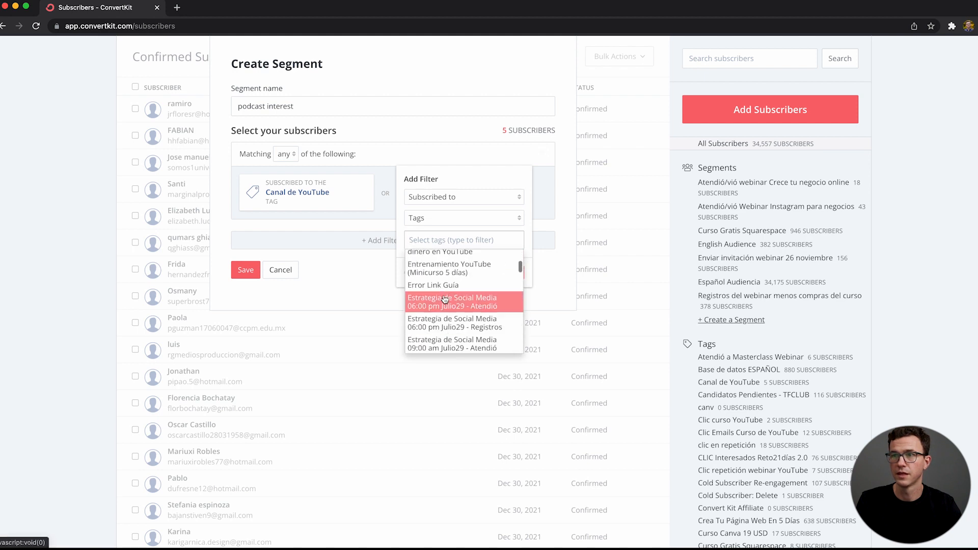
click(442, 301)
click(502, 295)
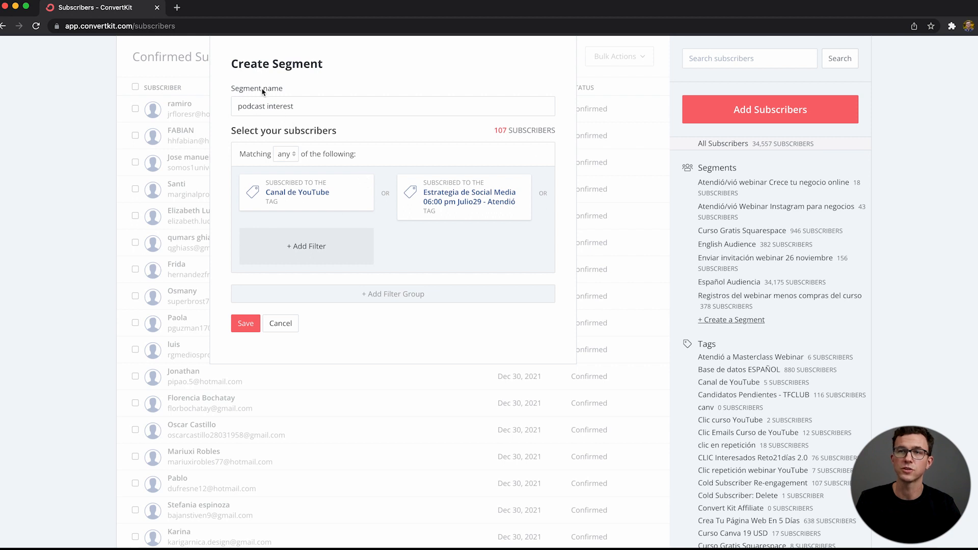
click(281, 325)
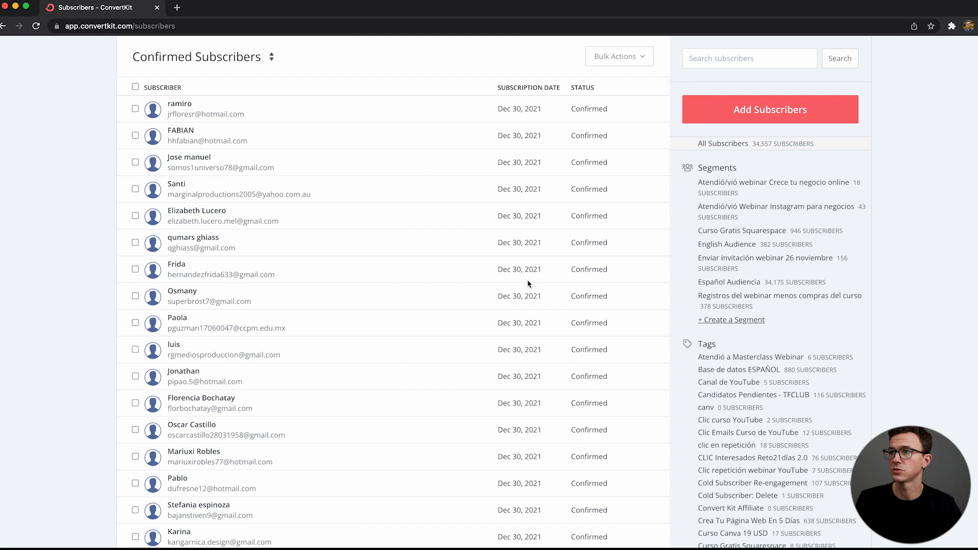
Step: Go to the email sequences and create a new sequence named "convertkit tutorial 2022"
scroll(677, 305, up, 3)
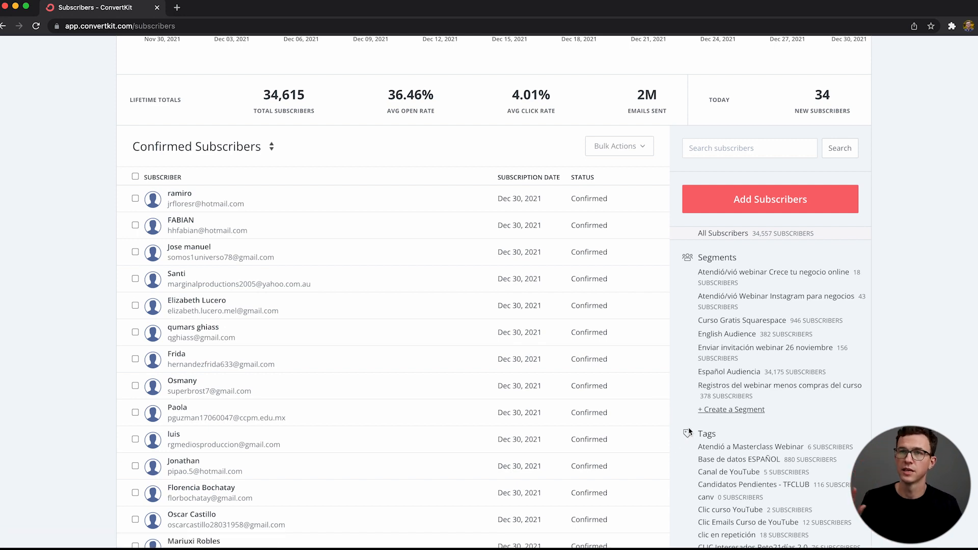
scroll(662, 347, up, 1)
scroll(663, 347, up, 6)
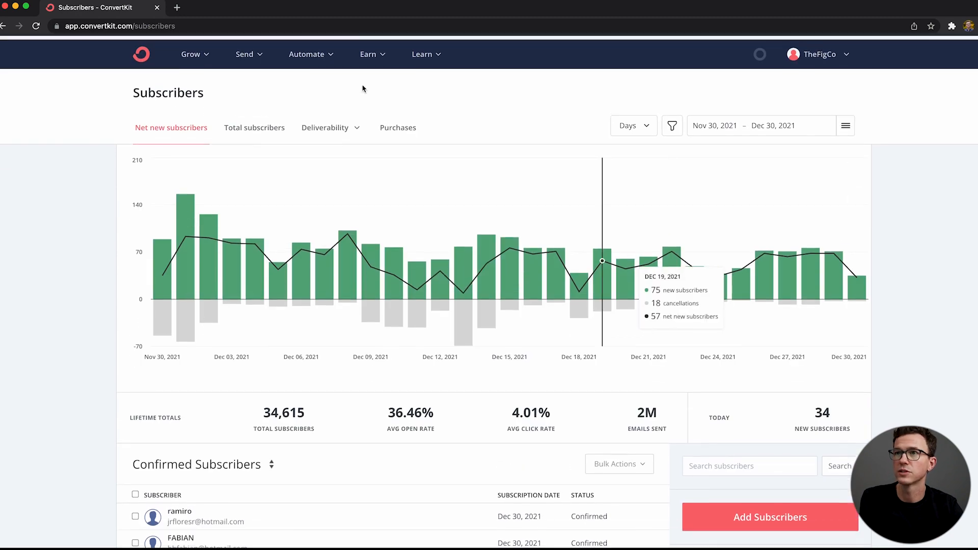
click(314, 58)
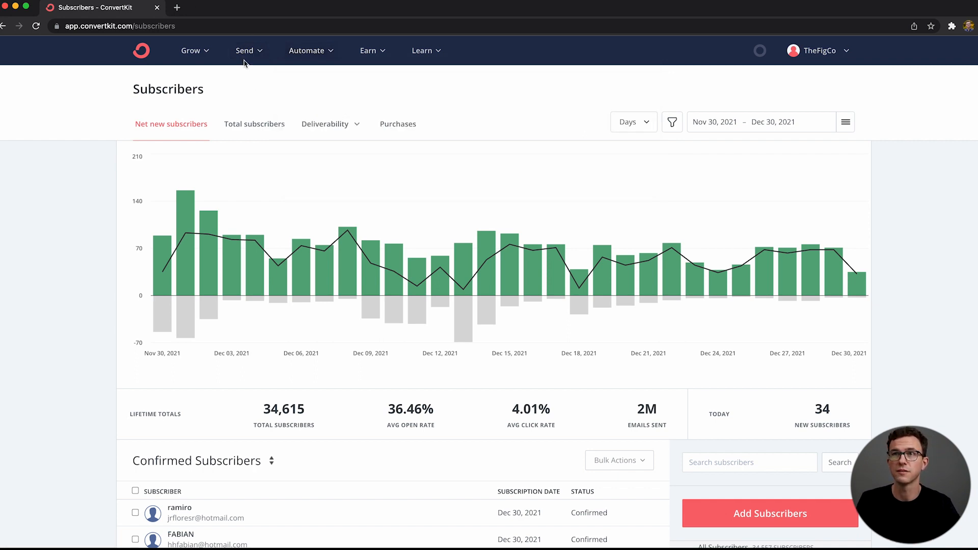
mouse_move(245, 49)
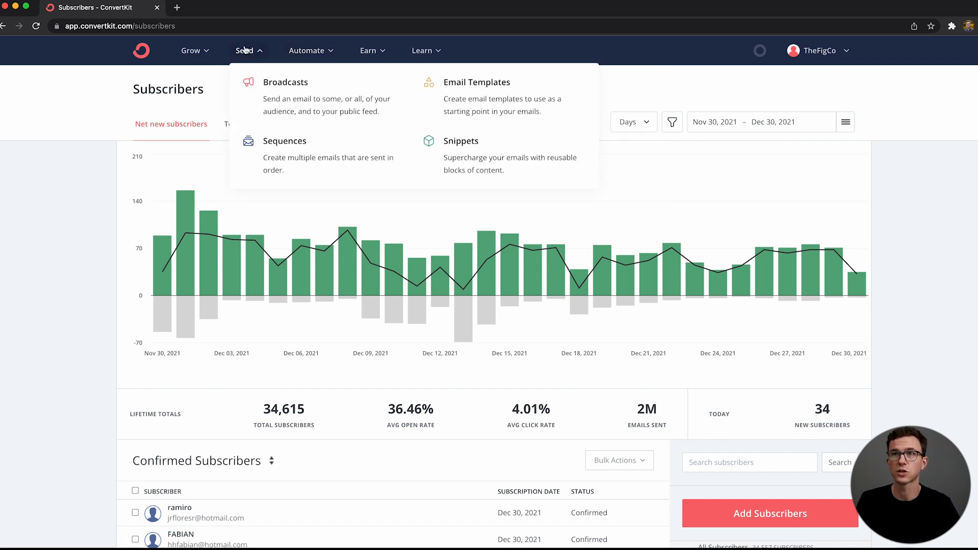
click(297, 152)
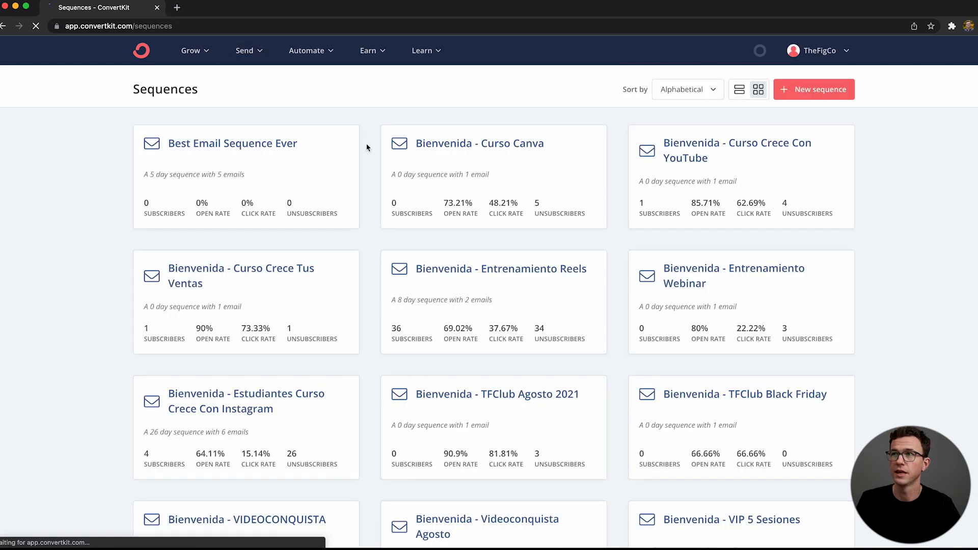
click(809, 94)
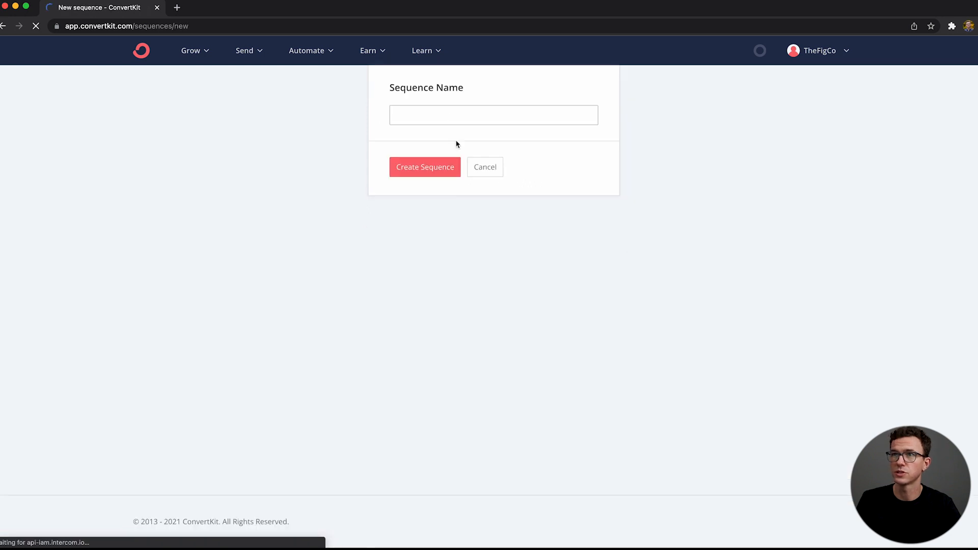
click(448, 122)
text(cov)
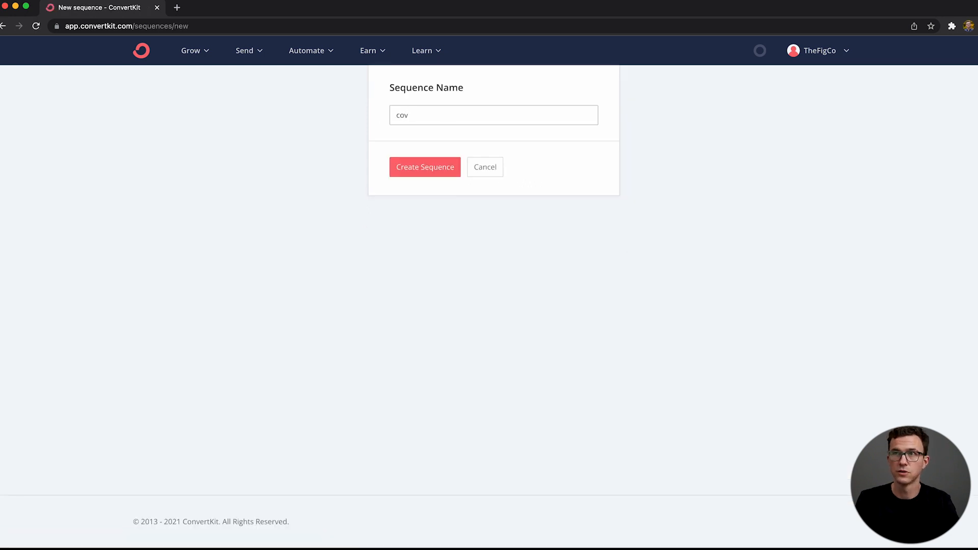
text(vertkit tutorial 2022)
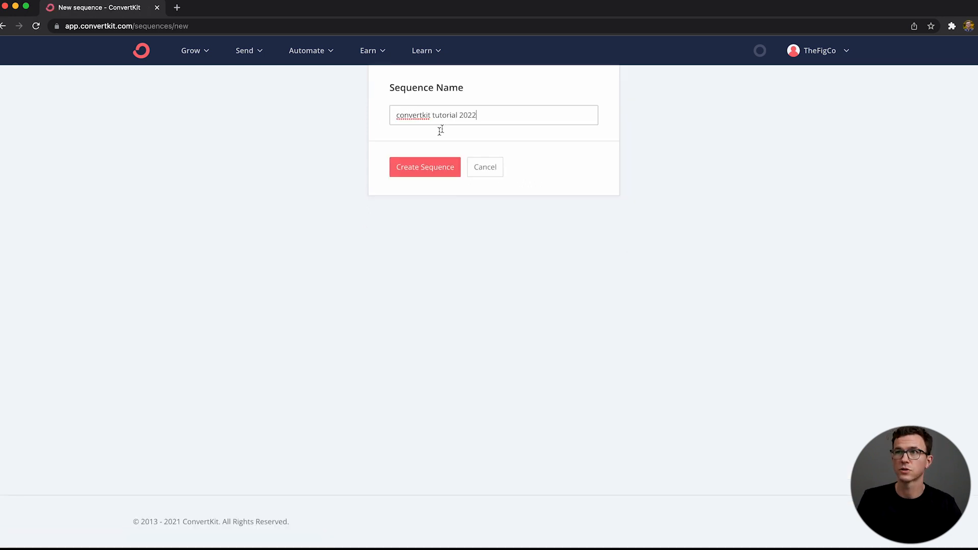
click(428, 169)
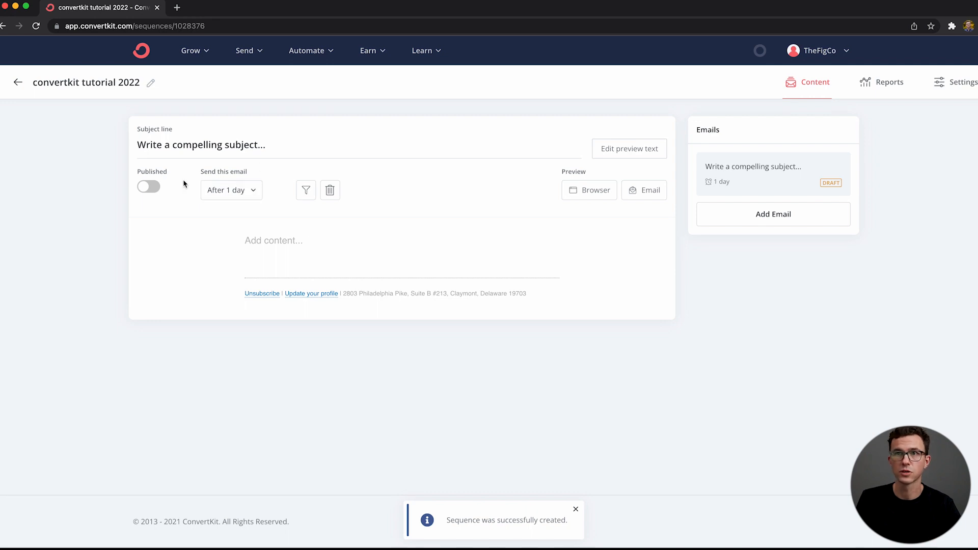
Step: Set the subject line of the sequence's first email to "email 1"
click(206, 140)
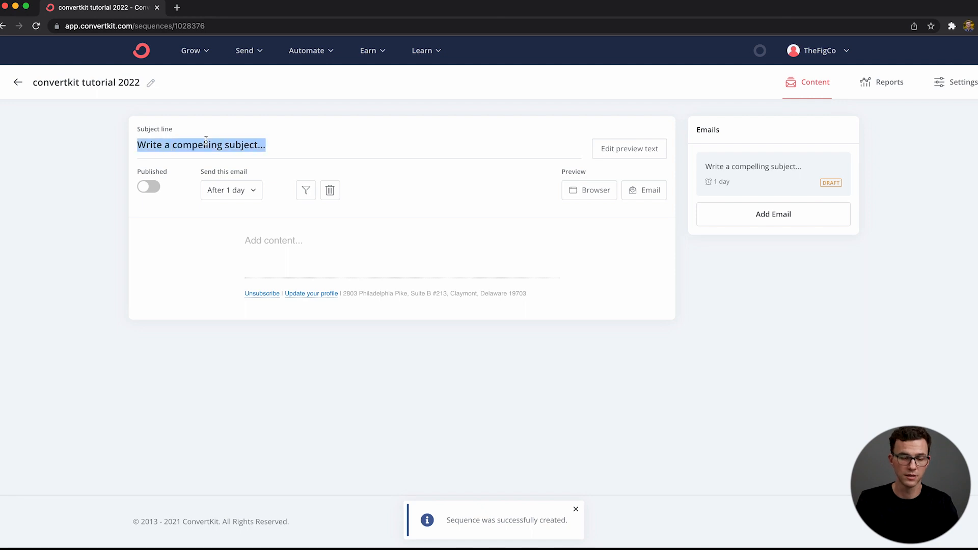
text(email 2)
key(BackSpace)
text(1)
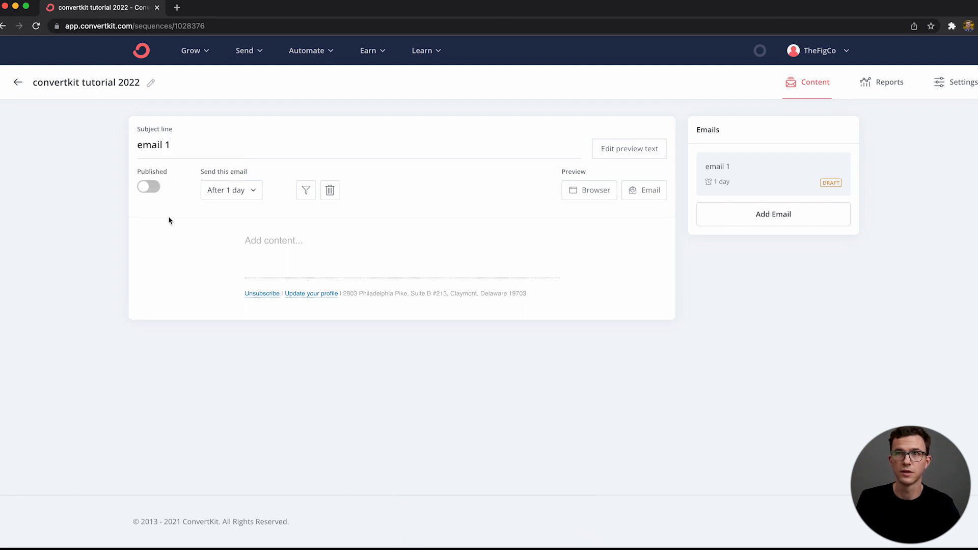
Step: Try a send delay of 0 days for email 1, and set the delay back to 1 day
click(224, 192)
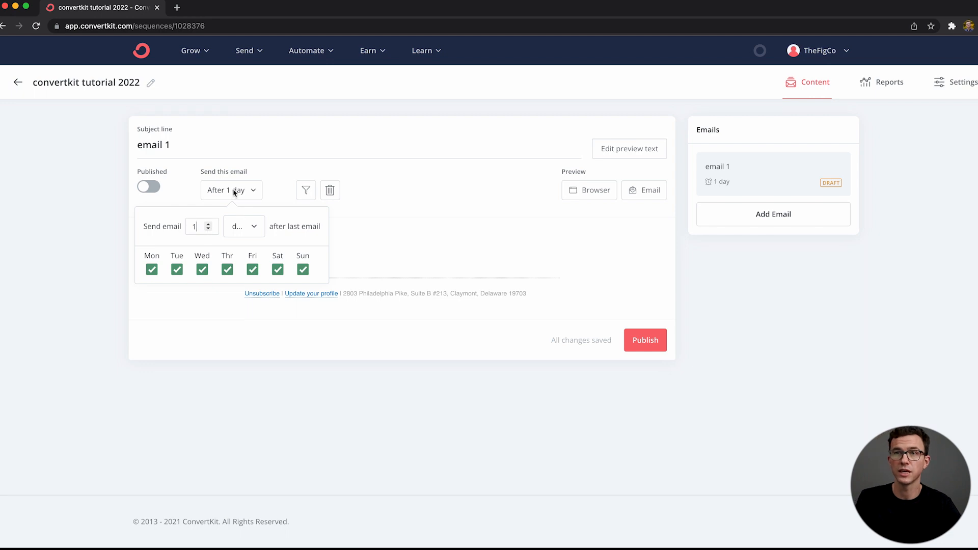
click(234, 191)
click(234, 192)
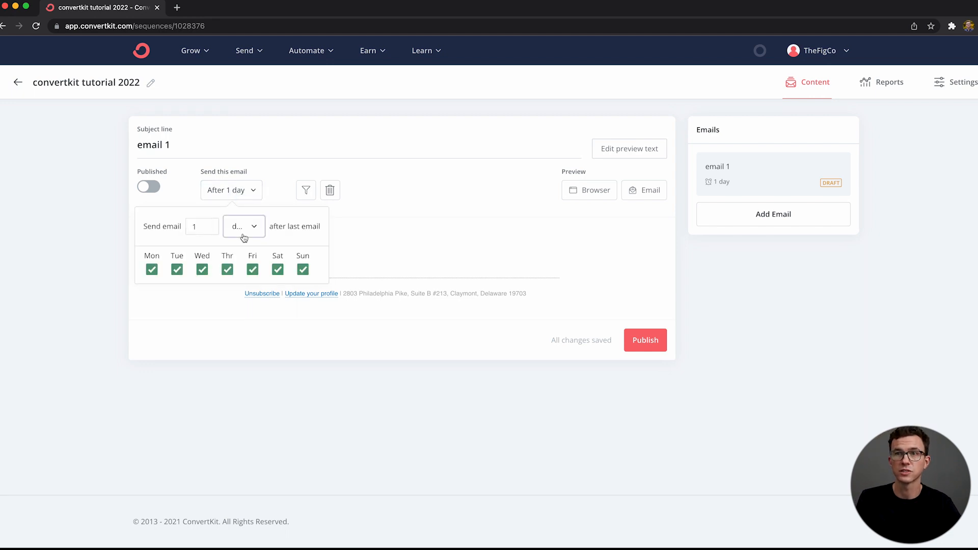
click(244, 230)
click(197, 219)
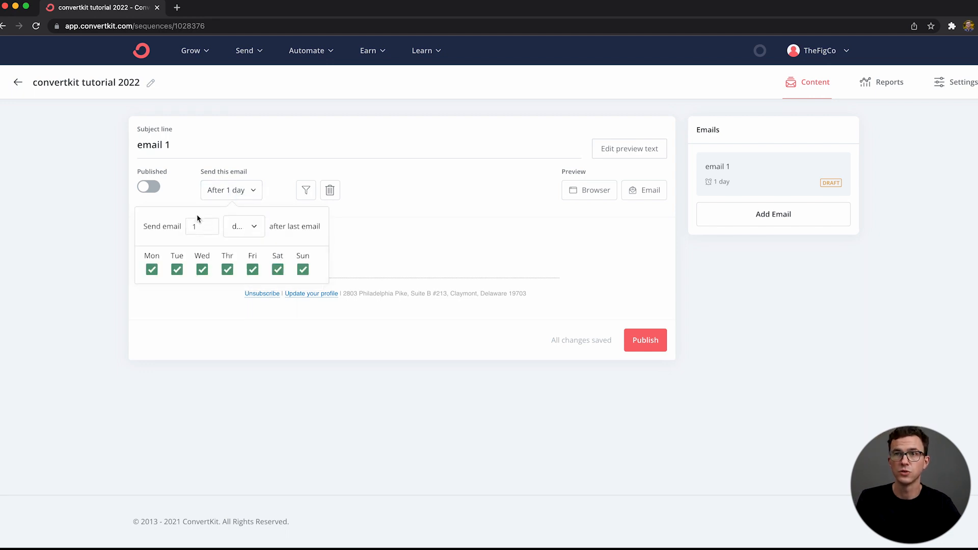
drag(199, 226, 173, 224)
text(0)
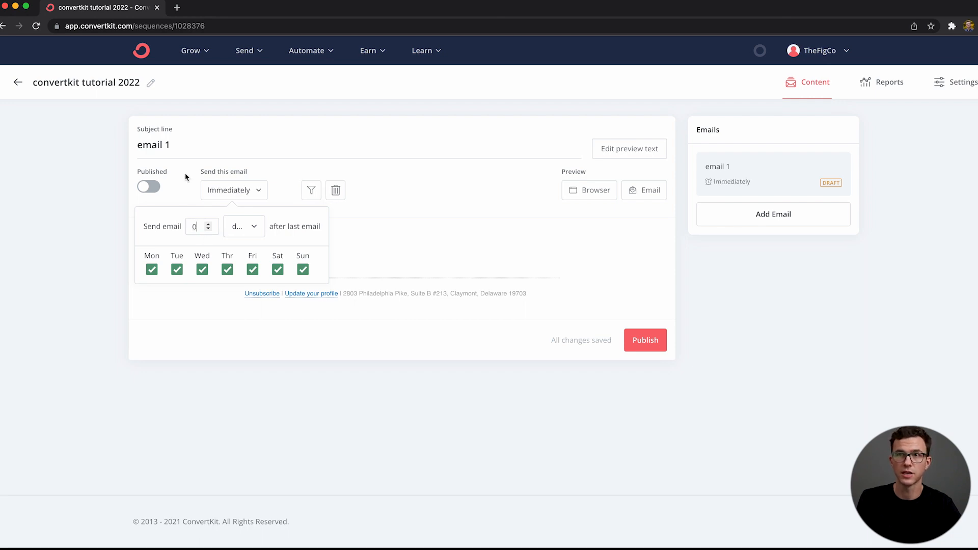
click(208, 224)
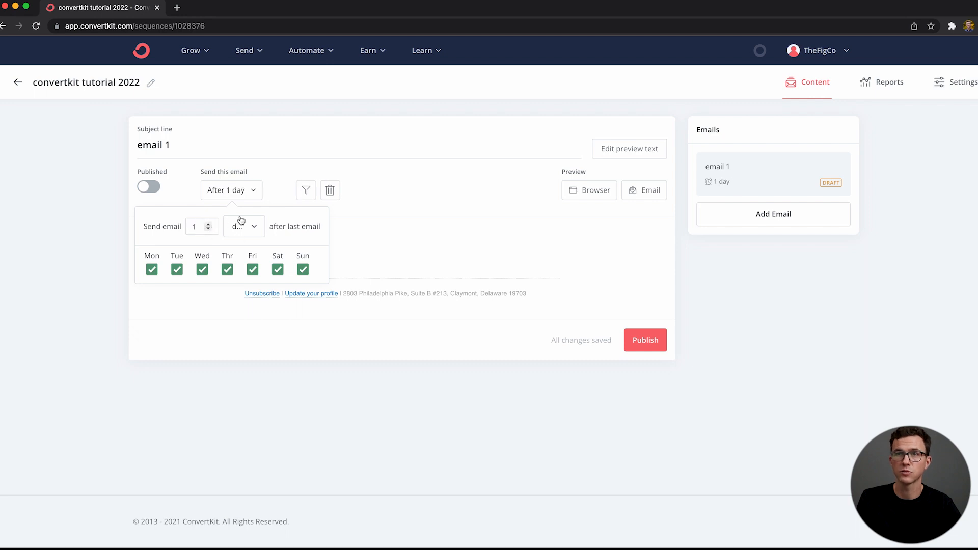
click(255, 153)
Step: Write the email greeting "Hello" followed by the subscriber first name personalization and a comma
click(314, 246)
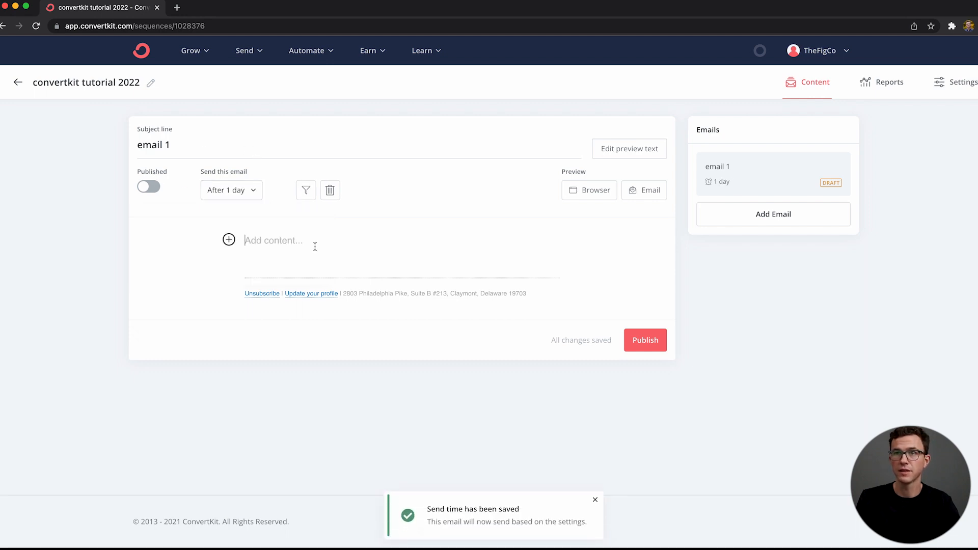
text(Hello)
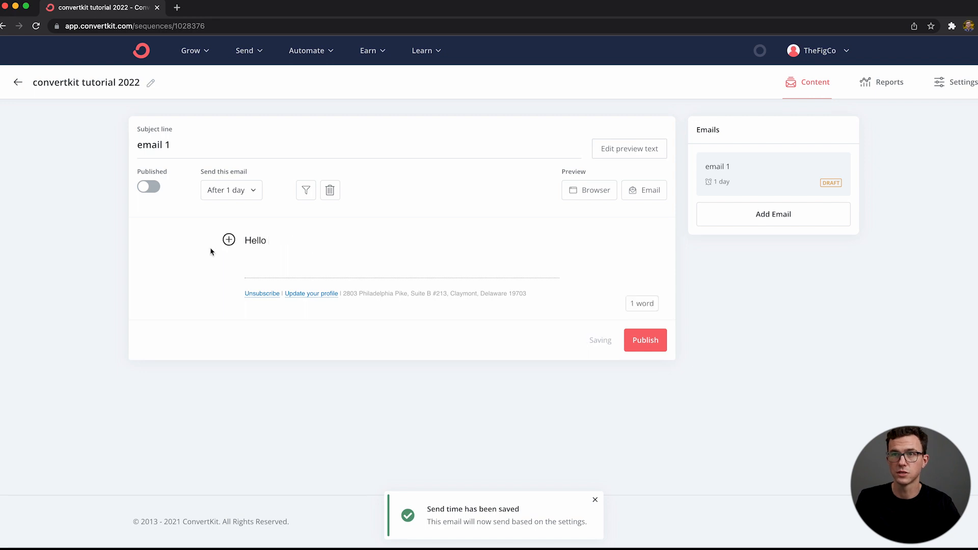
click(229, 239)
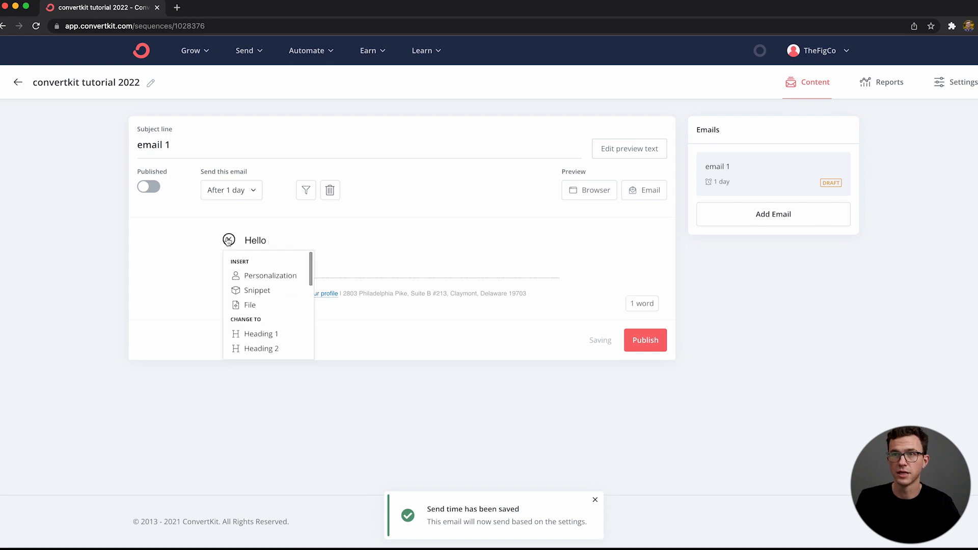
click(255, 277)
click(375, 224)
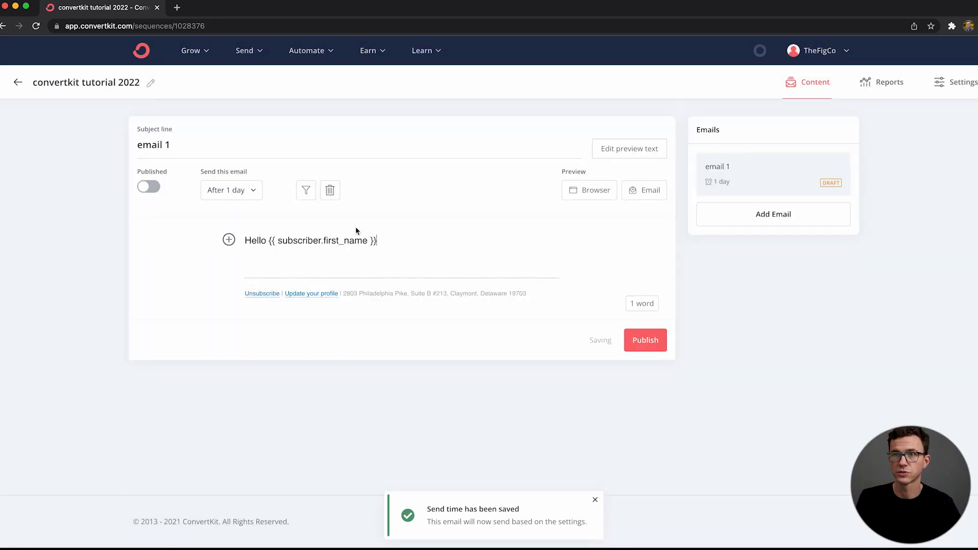
text(,)
Step: Add the line "Here's my favorite coffee subscription" below the greeting
key(Return)
key(Return)
key(BackSpace)
text(Her)
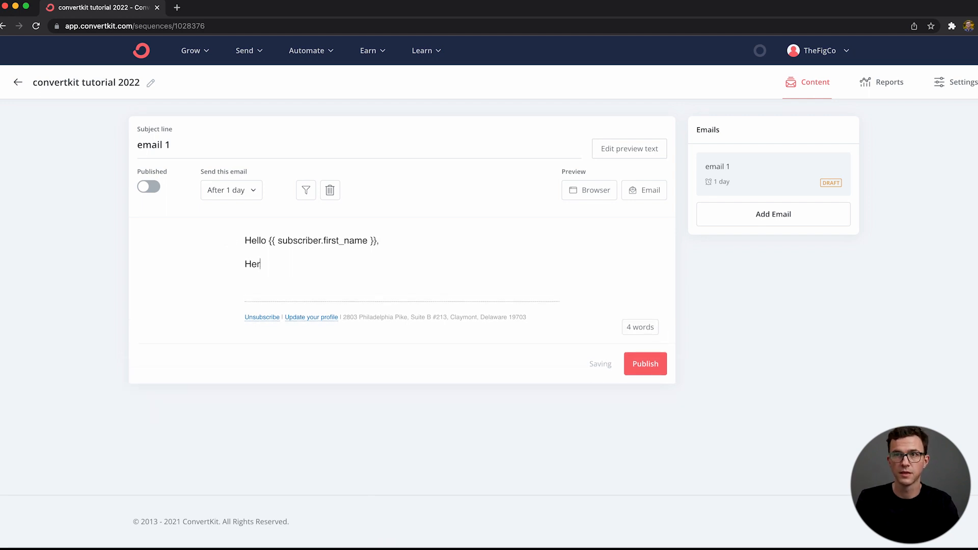
text(e's my favorite coffee subscription)
Step: Link the words "coffee subscription" in email 1 to drinktrade.com
key(shift+Left)
key(shift+Left)
key(shift+Left)
key(shift+Left)
key(shift+Left)
key(shift+Left)
key(shift+Left)
key(shift+Left)
key(shift+Left)
key(shift+Left)
key(shift+Left)
key(shift+Left)
key(shift+Left)
key(shift+Left)
key(shift+Left)
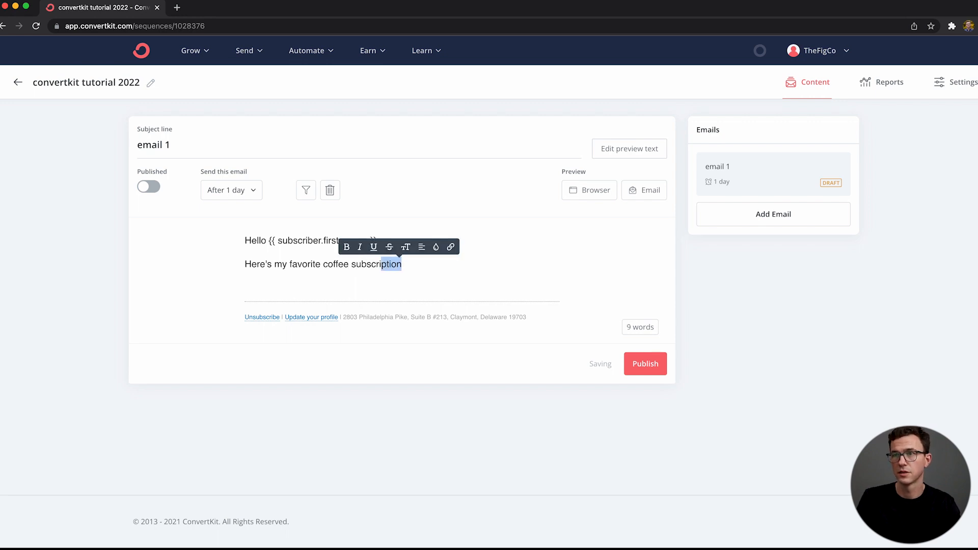
key(shift+Left)
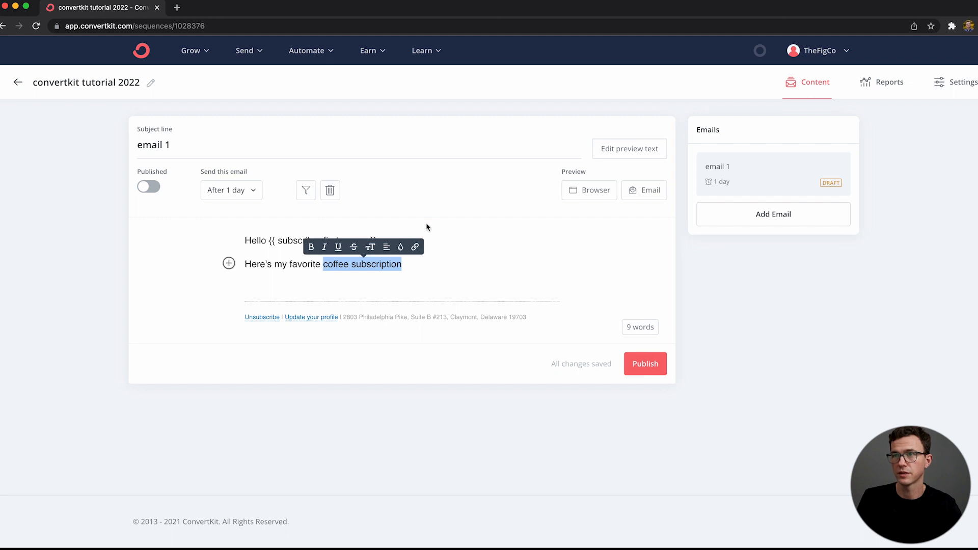
click(416, 247)
click(382, 201)
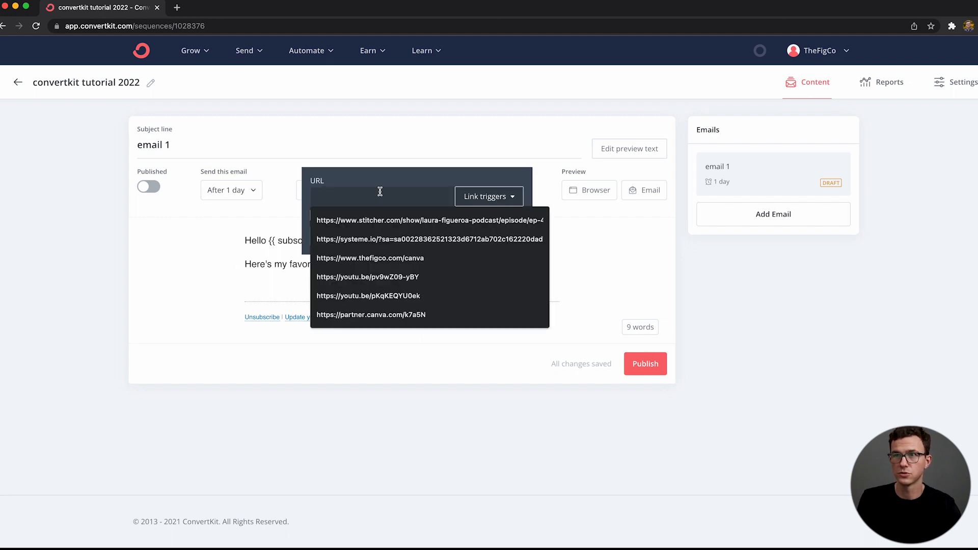
text(d)
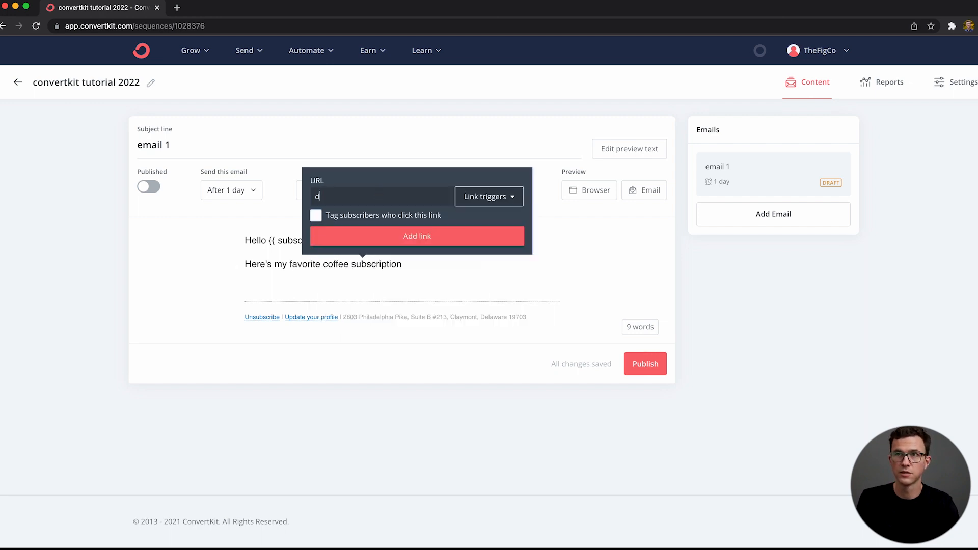
text(rinktrade.com)
click(414, 238)
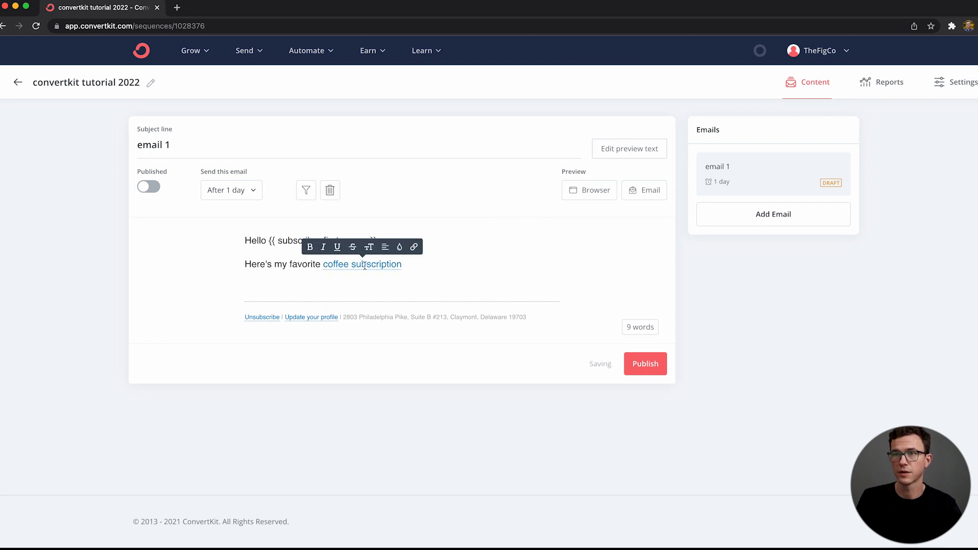
Step: End the coffee sentence with a period, sign off with the sender's first name on a new line, and publish email 1
click(410, 269)
text(.)
key(Return)
key(Return)
key(BackSpace)
text(Jeff)
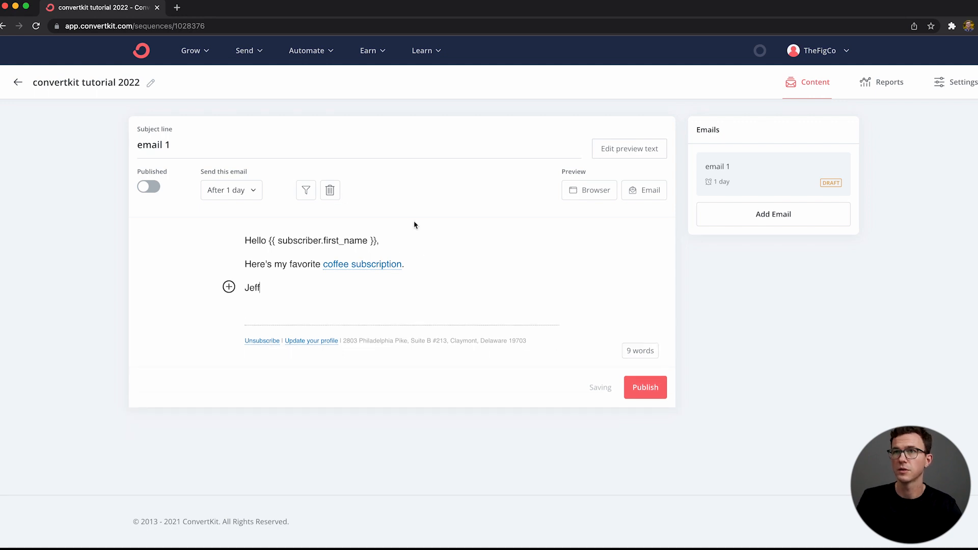
click(649, 383)
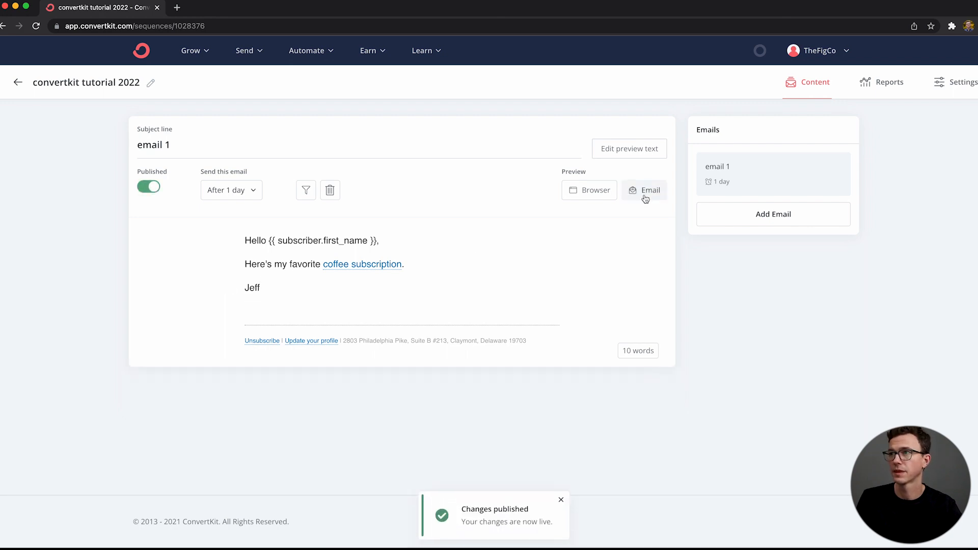
Step: Add and publish "email 2", greeting subscribers by first name, asking what content they'd like to see by reply, and signed with the sender's first name
click(749, 211)
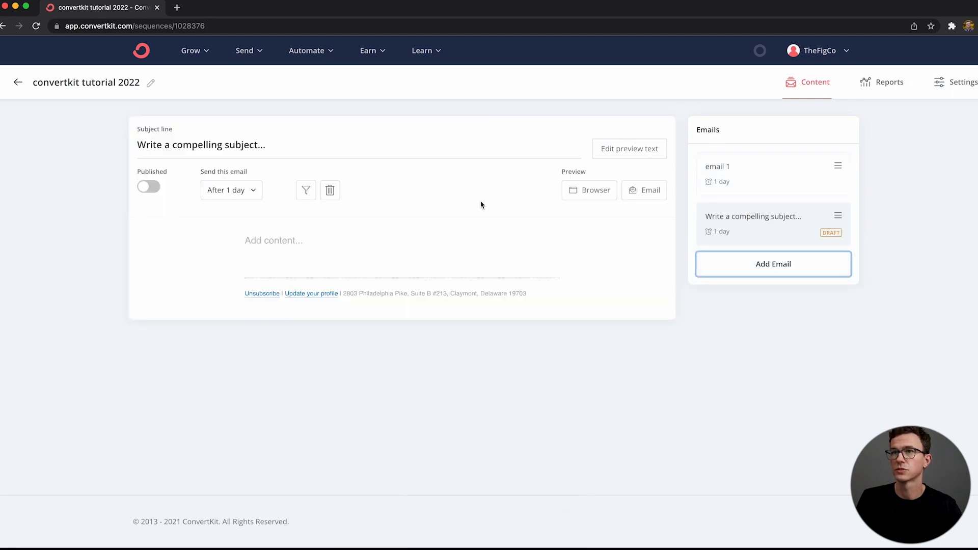
click(272, 140)
key(super+a)
text(email 2)
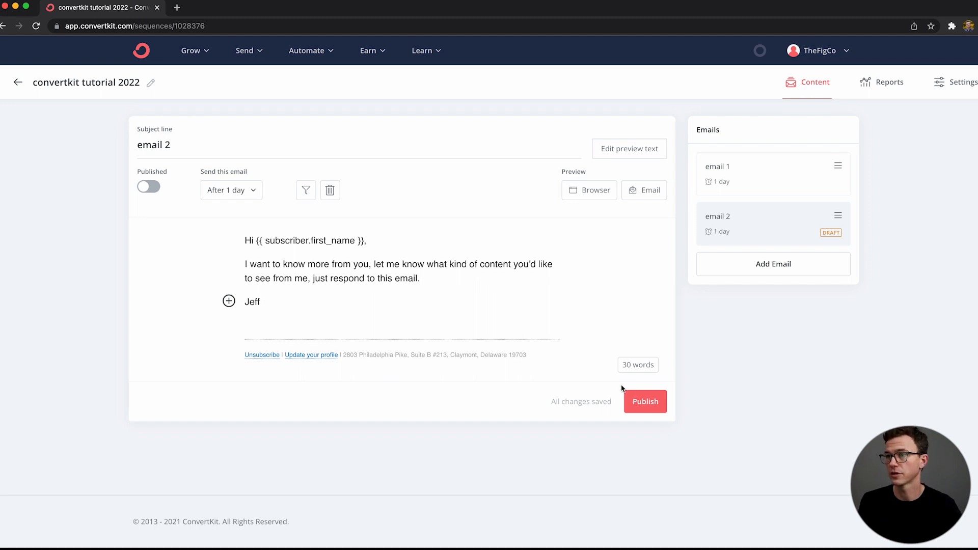
click(644, 402)
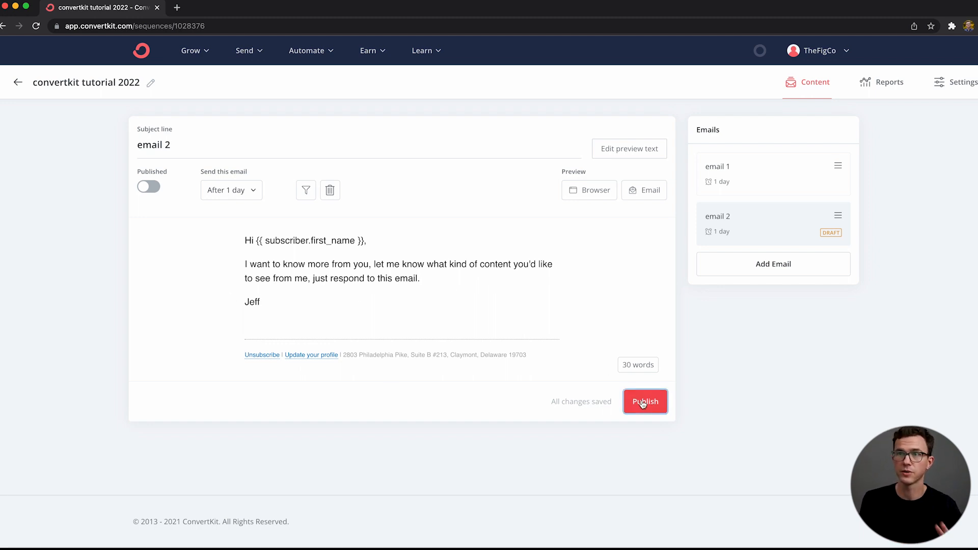
Step: Add a third email to the sequence and set it to send 24 days after the last email
click(780, 265)
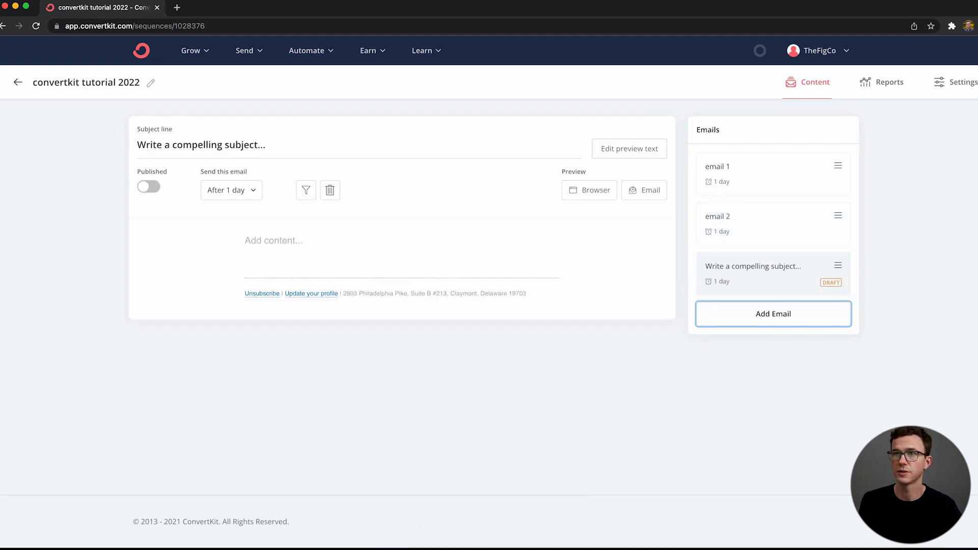
click(232, 192)
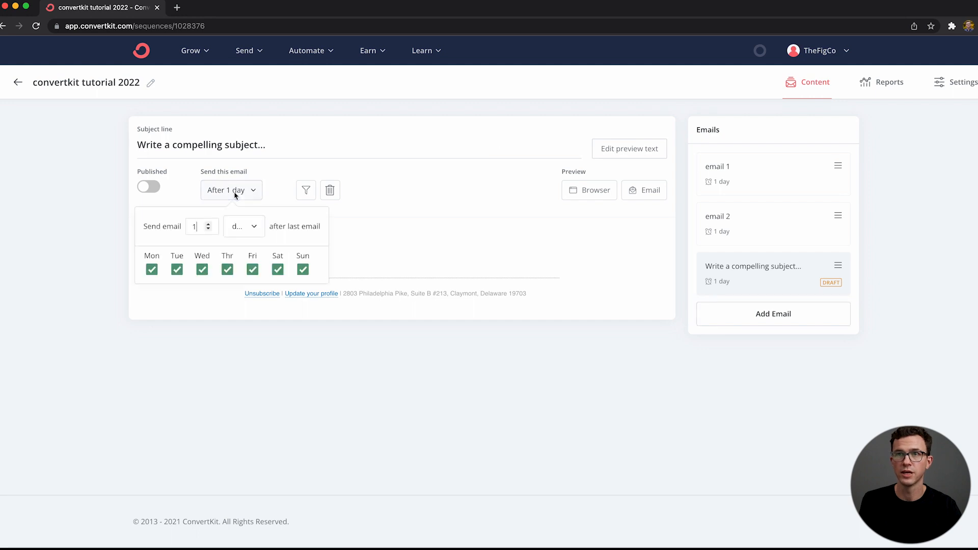
click(236, 233)
click(207, 232)
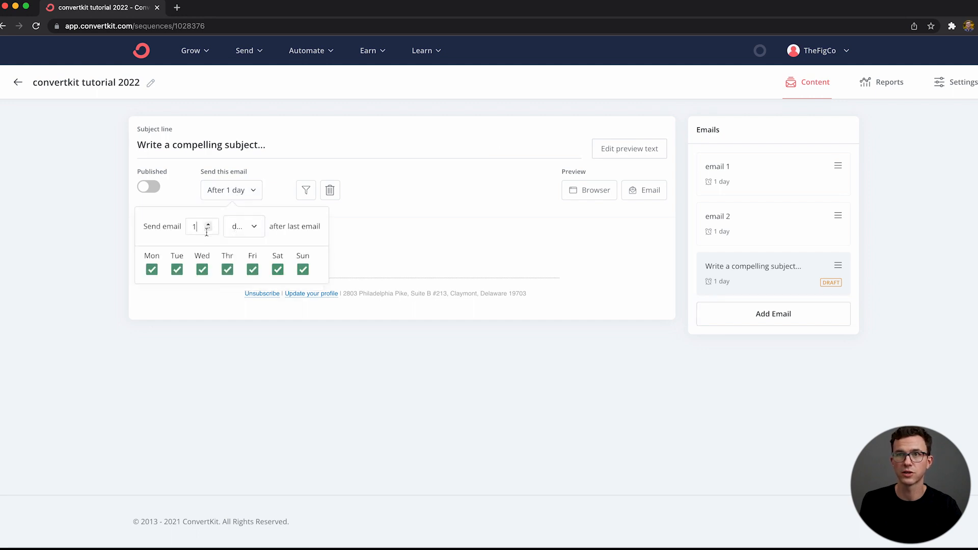
text(24)
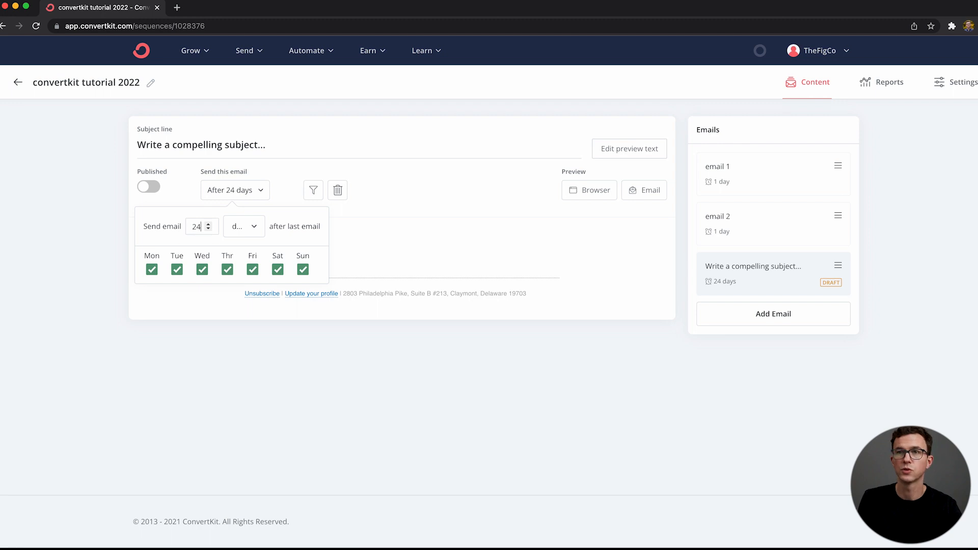
click(189, 191)
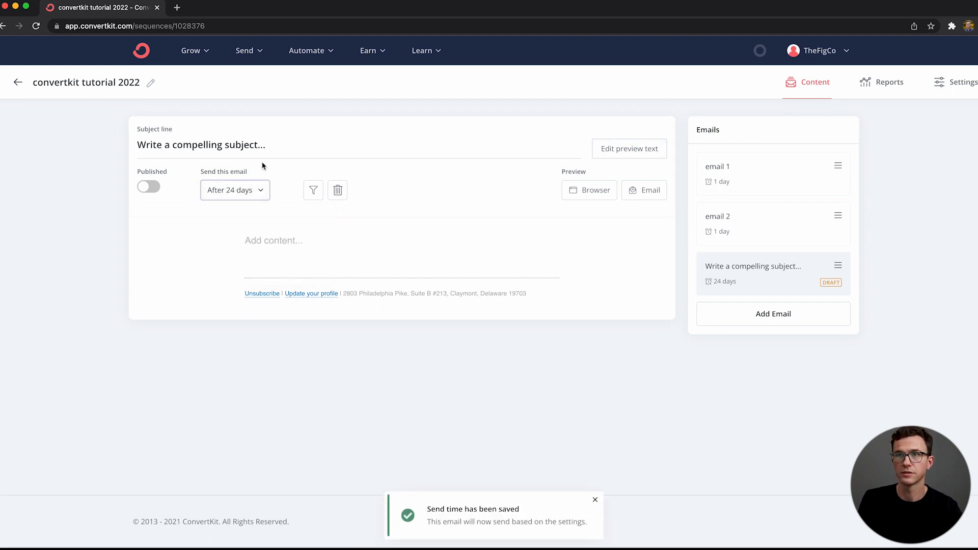
Step: Give the third email the subject "email subject 3" and the body "amazing content", and publish it
key(shift+Tab)
text(e)
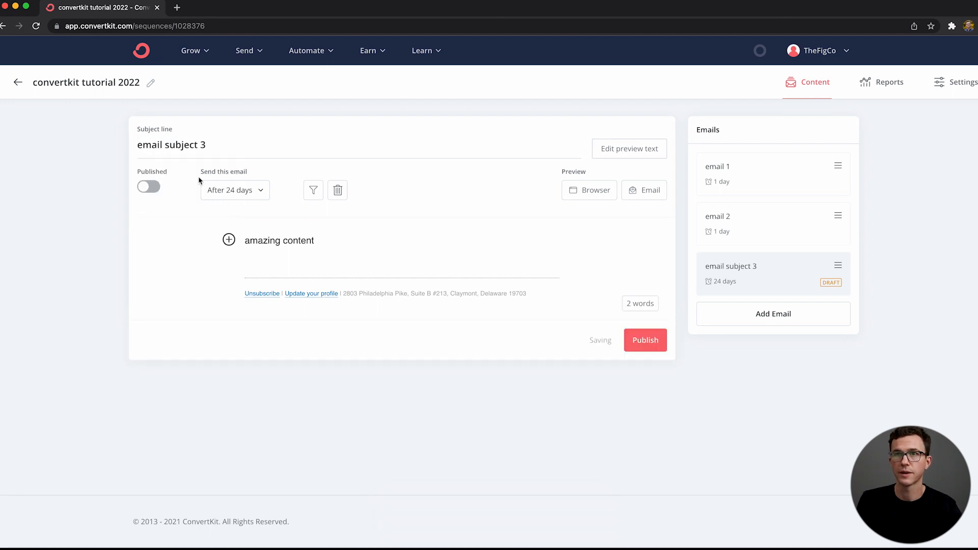
click(646, 342)
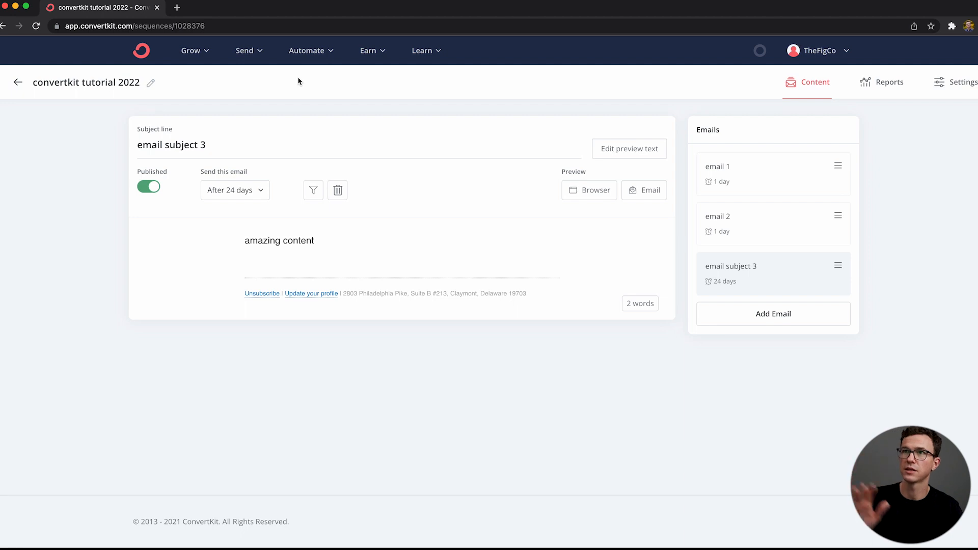
Step: Create a visual automation from scratch that starts when a subscriber joins the "Academy landing page" form
click(316, 51)
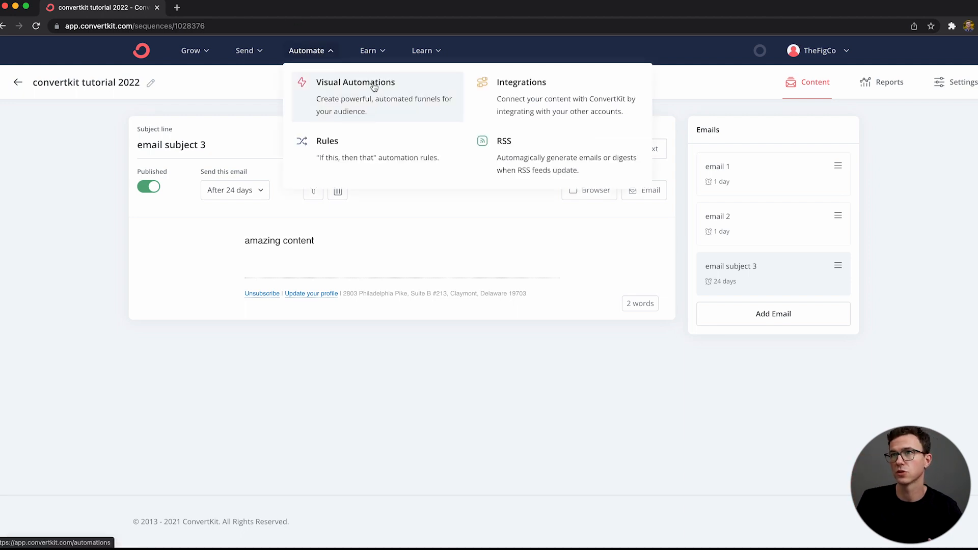
click(373, 85)
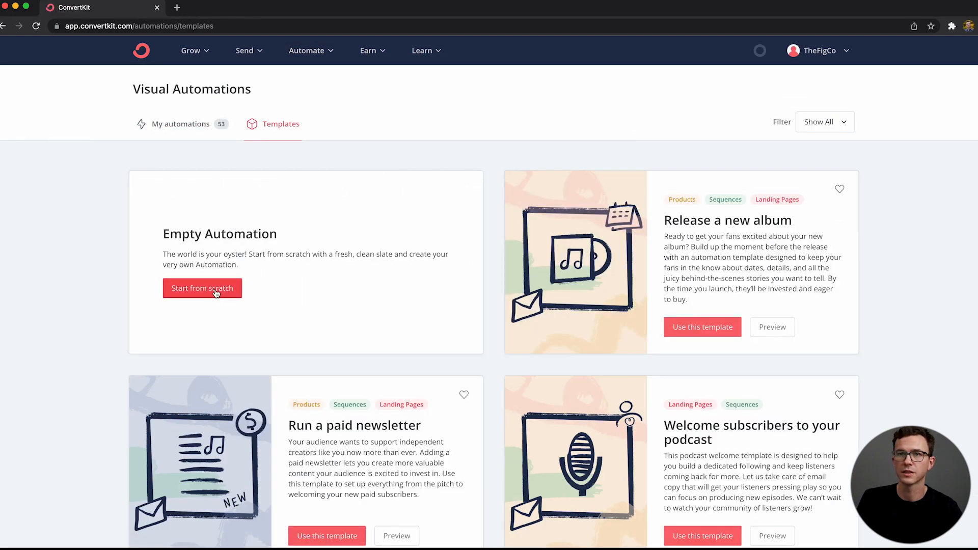
click(216, 293)
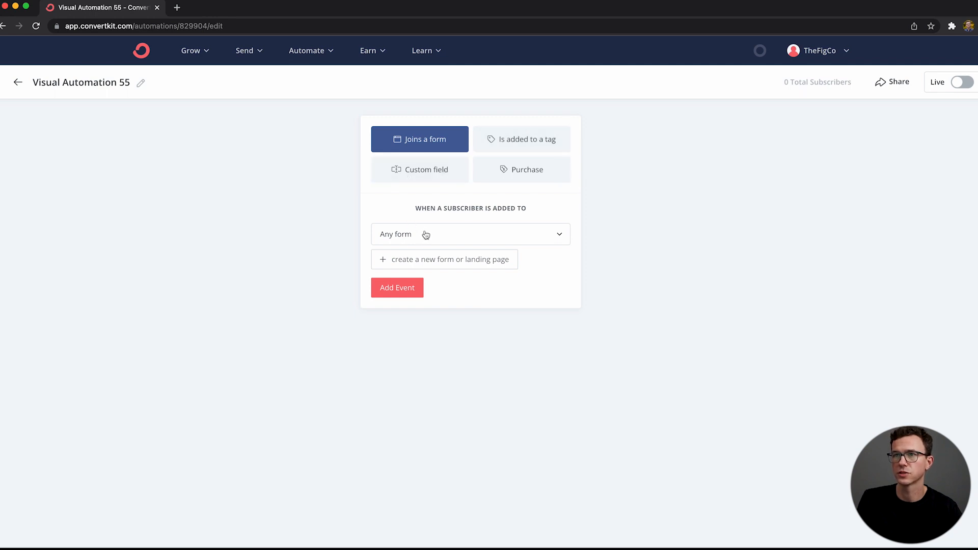
click(454, 233)
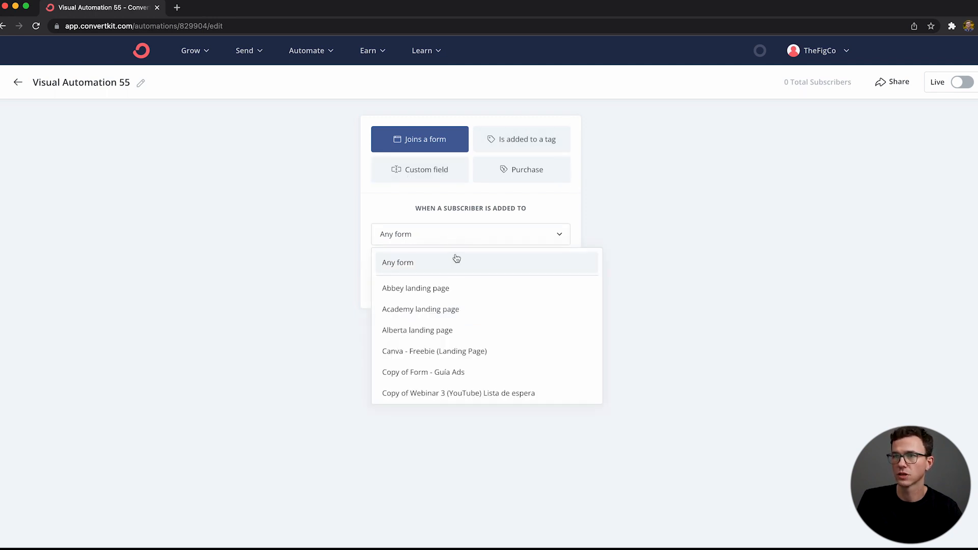
click(448, 312)
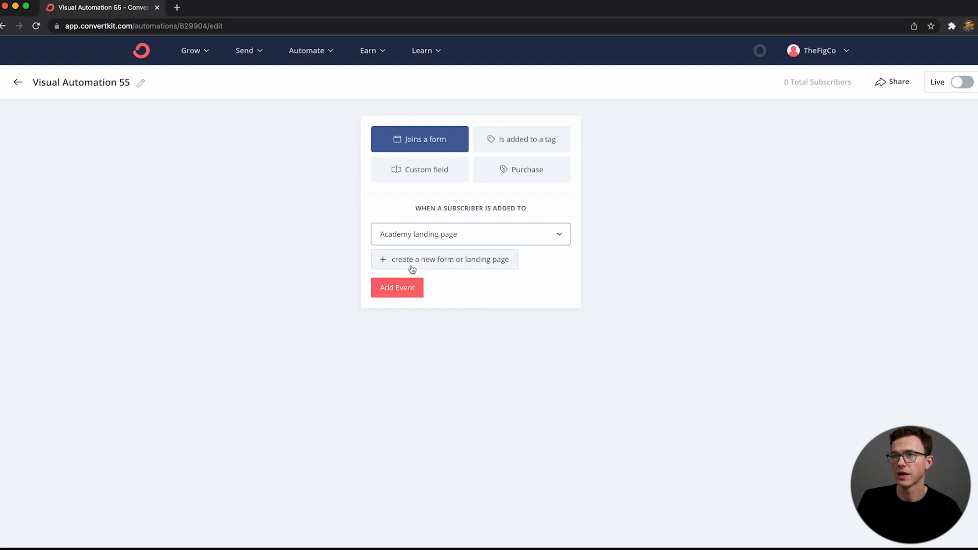
click(415, 290)
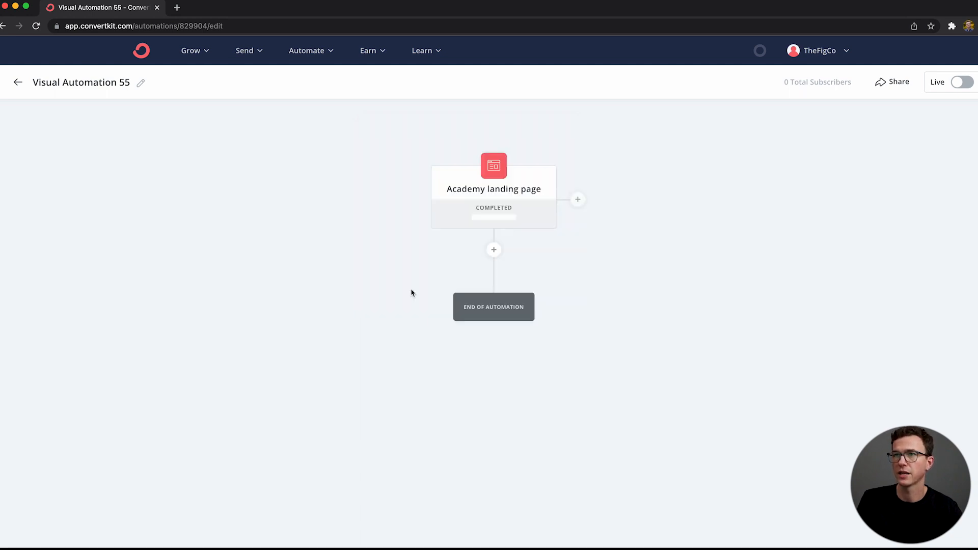
Step: Rename the visual automation as "convertkit tutorial visual 2022"
click(138, 86)
triple_click(110, 83)
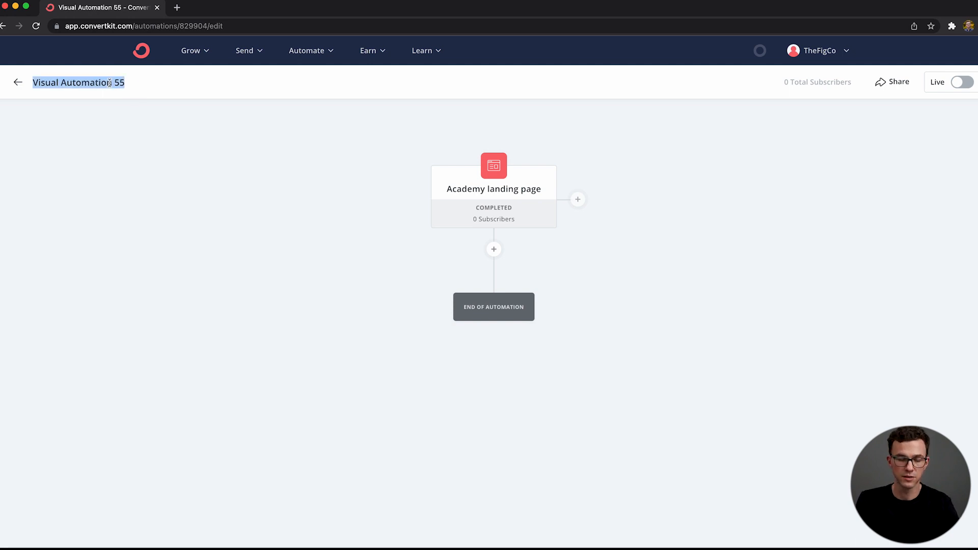
key(BackSpace)
text(convertkit tutorial visual 2022)
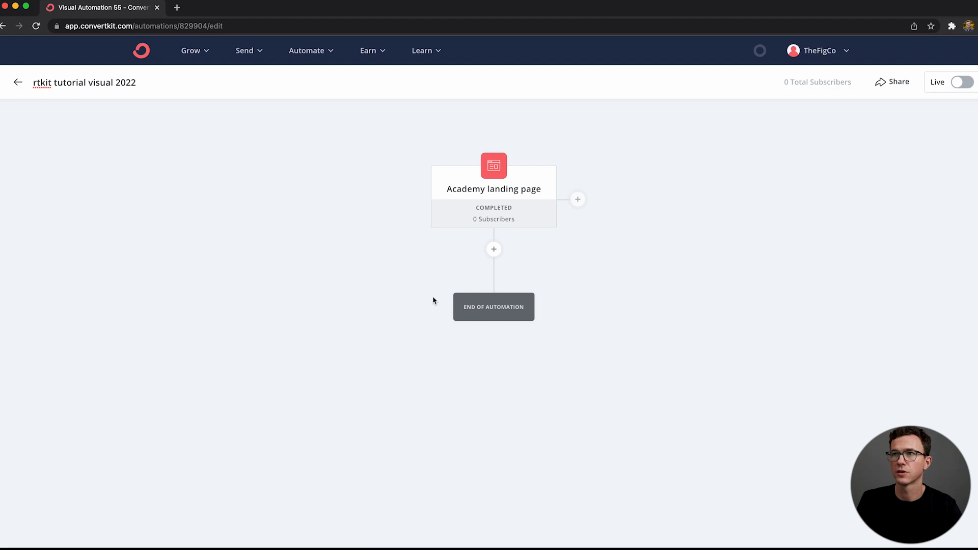
click(410, 251)
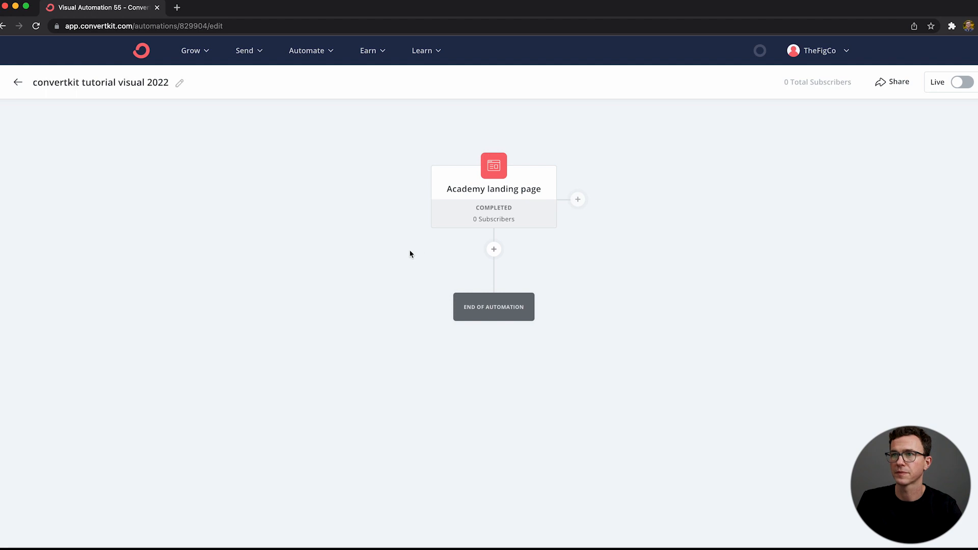
Step: Add an email sequence action below the Academy landing page event that adds subscribers to "convertkit tutorial 2022"
click(493, 255)
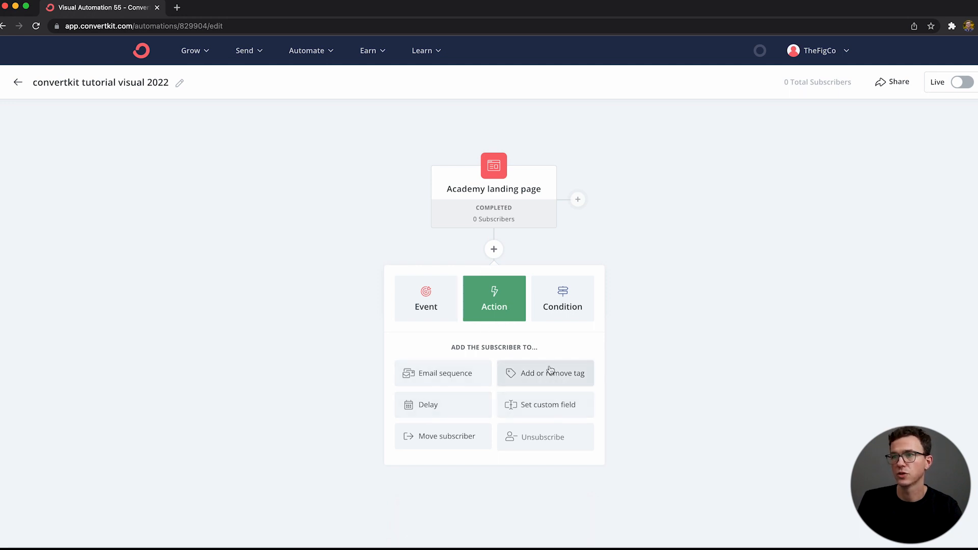
click(430, 376)
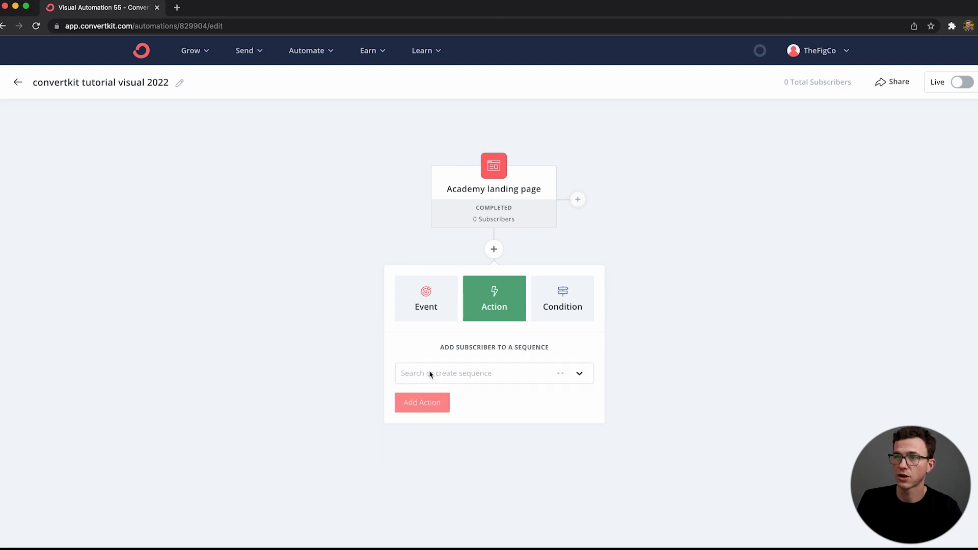
click(456, 379)
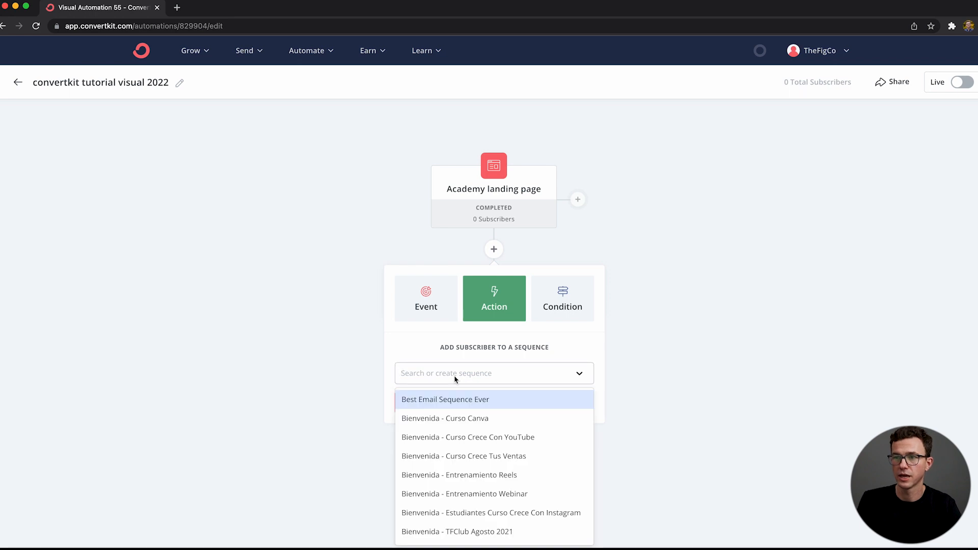
scroll(469, 498, down, 10)
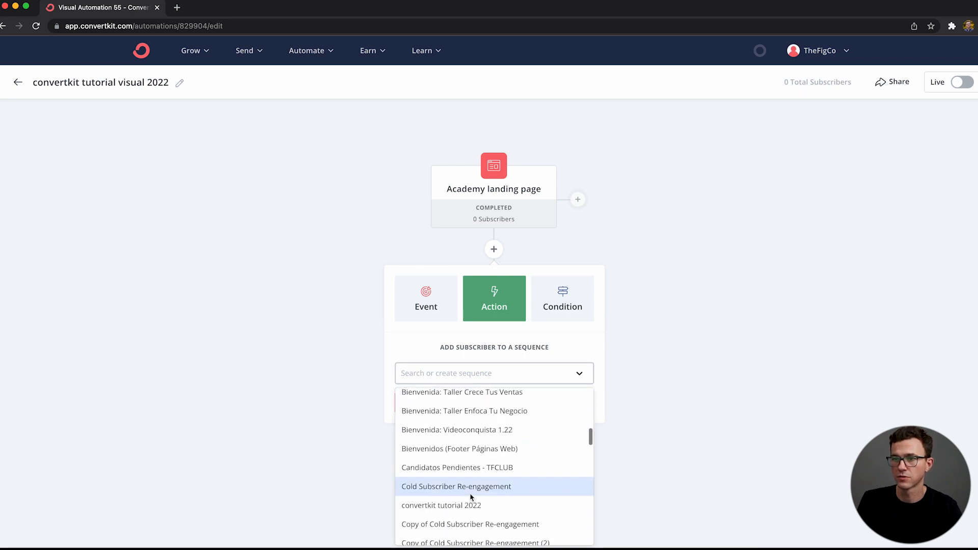
click(461, 488)
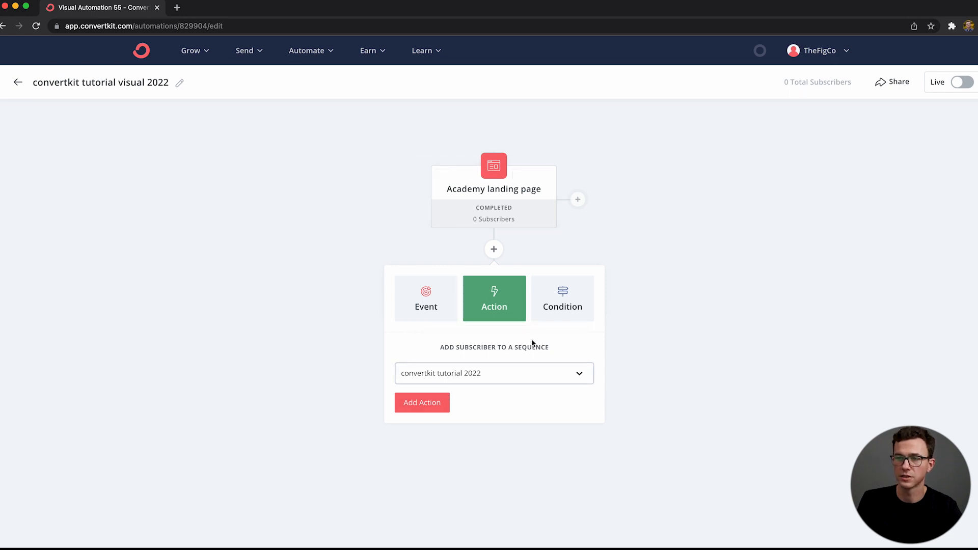
click(419, 411)
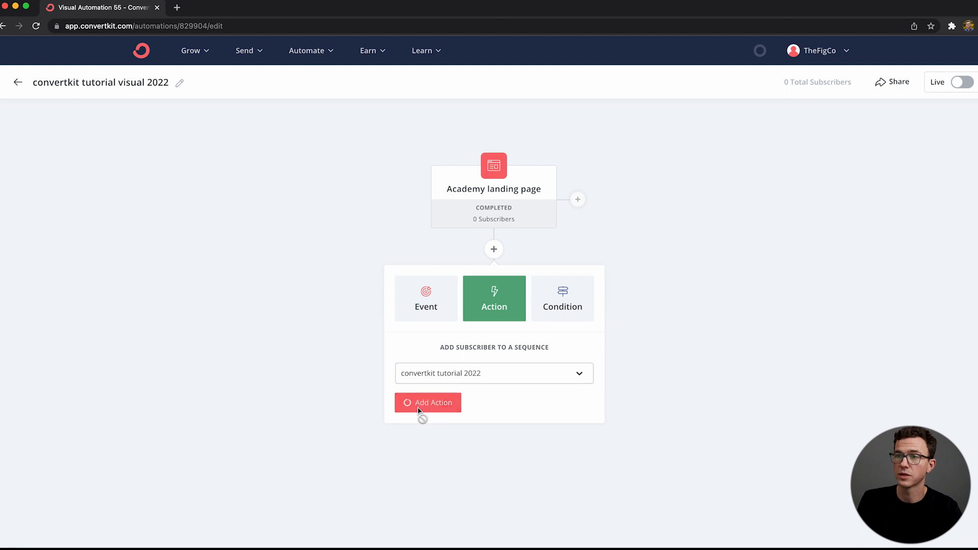